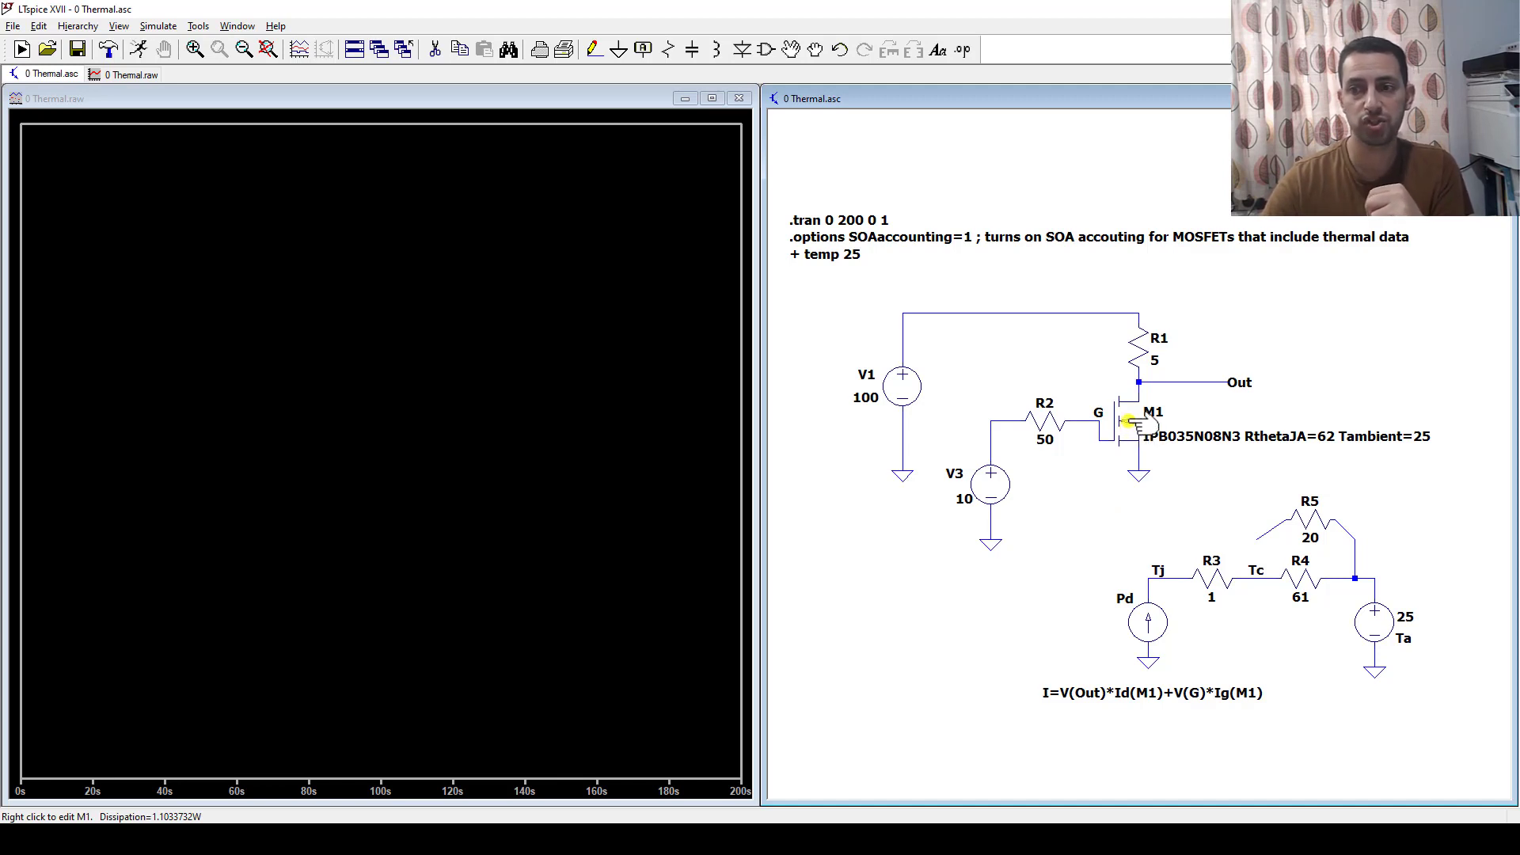
# Browse the MOSFET library for M1 and examine which SPICE models include thermal parameters such as RthetaJA
pyautogui.rightClick(1126, 419)
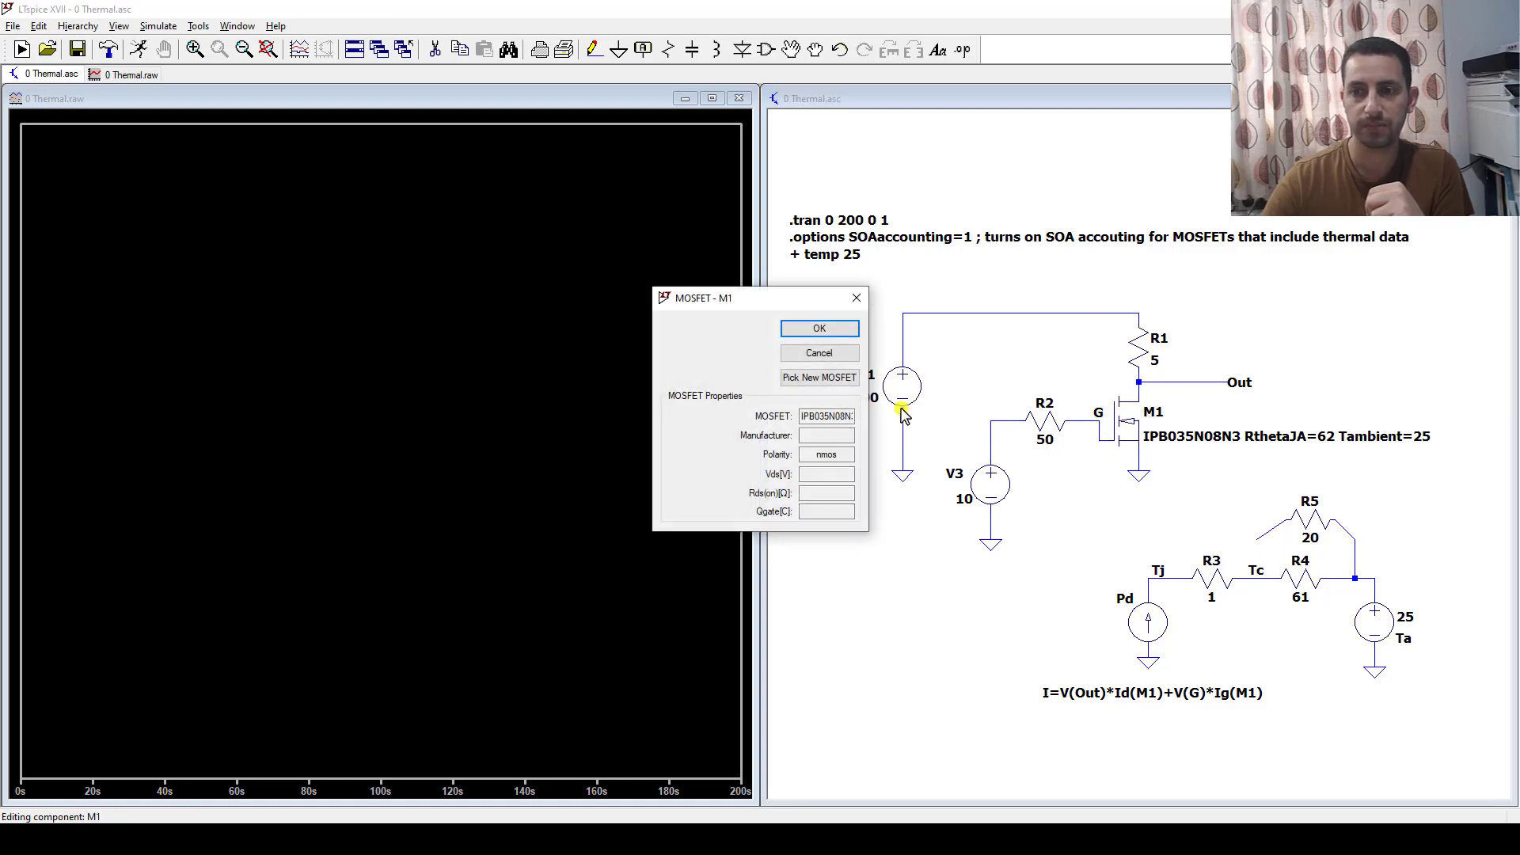
pyautogui.click(821, 379)
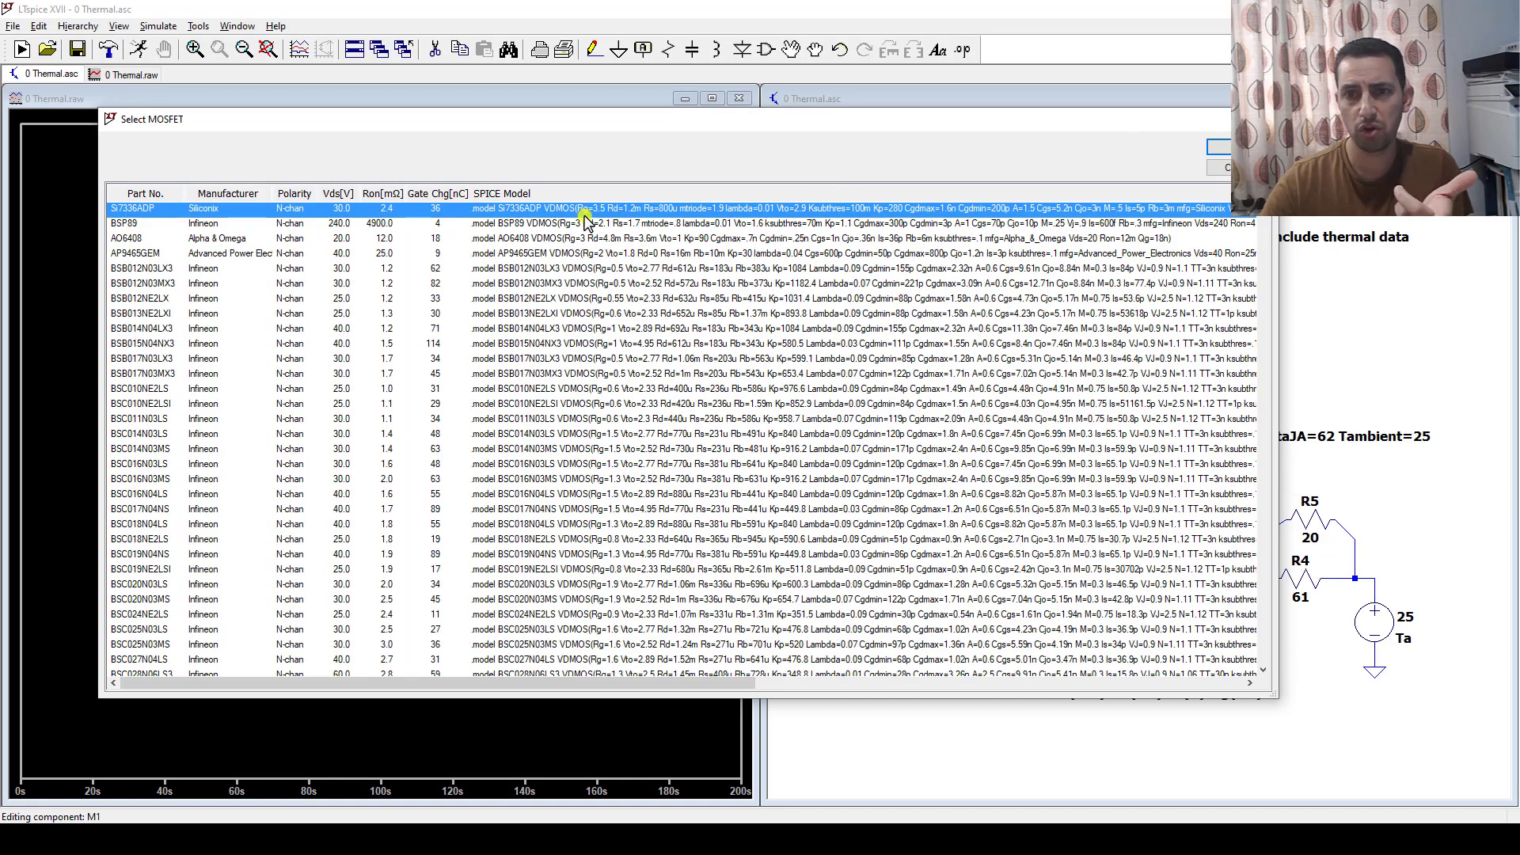
pyautogui.moveTo(894, 128); pyautogui.dragTo(809, 115)
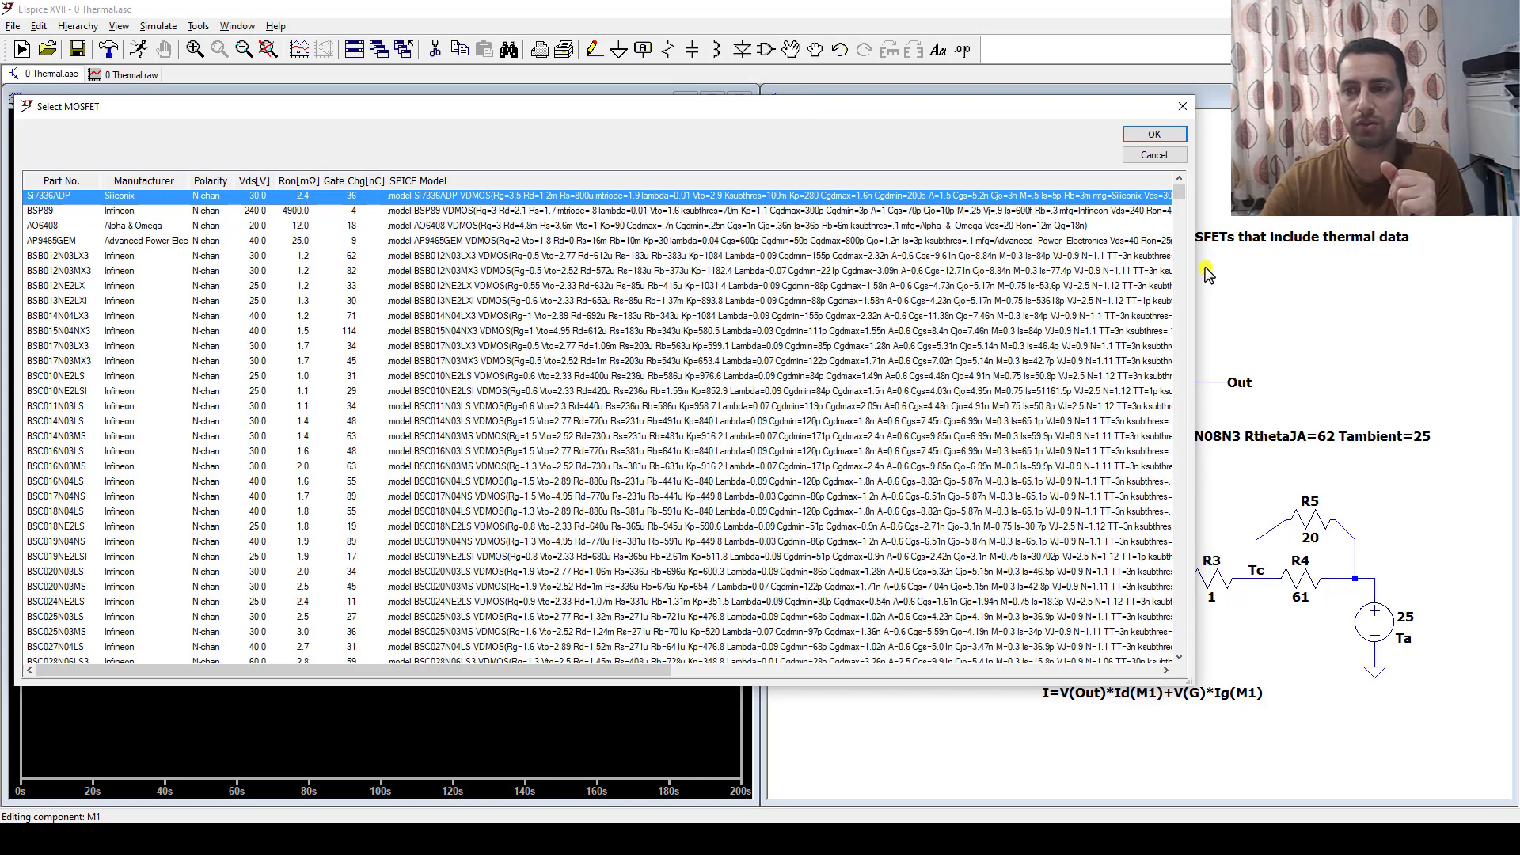
pyautogui.moveTo(1196, 277); pyautogui.dragTo(1478, 261)
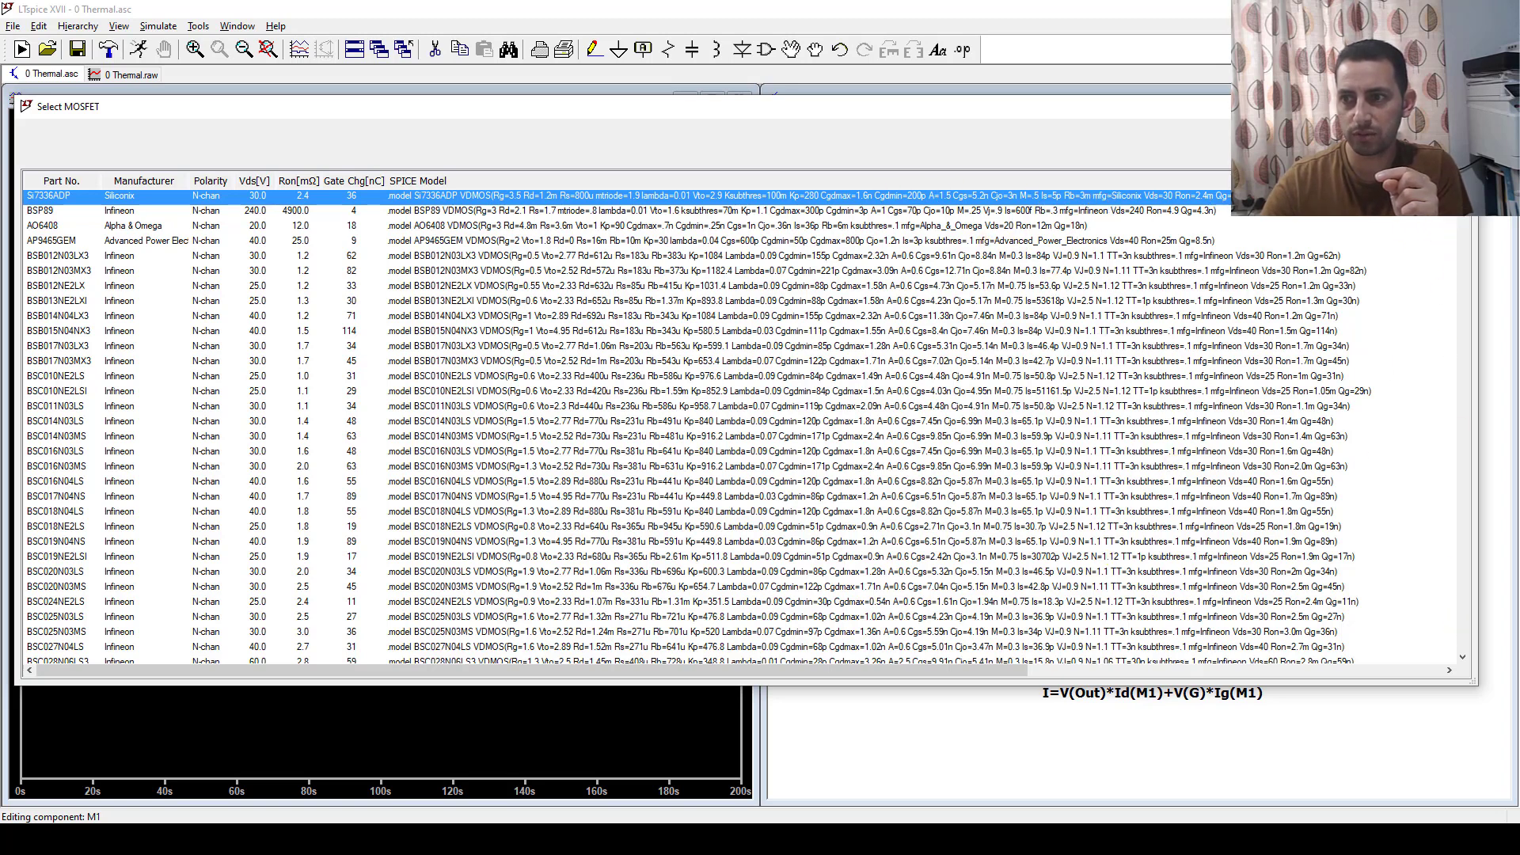
pyautogui.moveTo(1465, 202); pyautogui.dragTo(1465, 235)
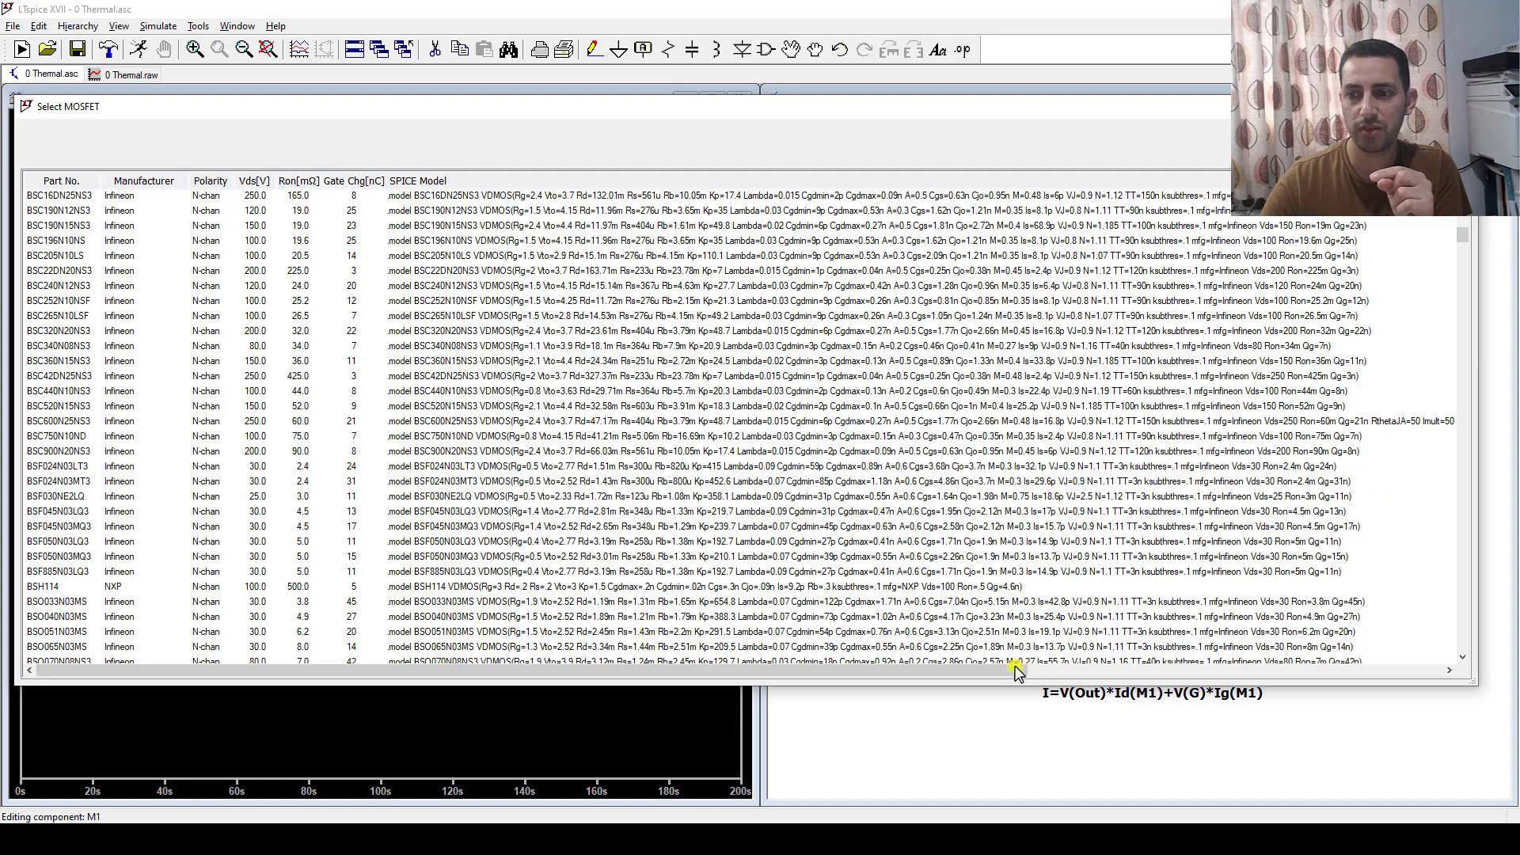
pyautogui.moveTo(1017, 671); pyautogui.dragTo(1402, 673)
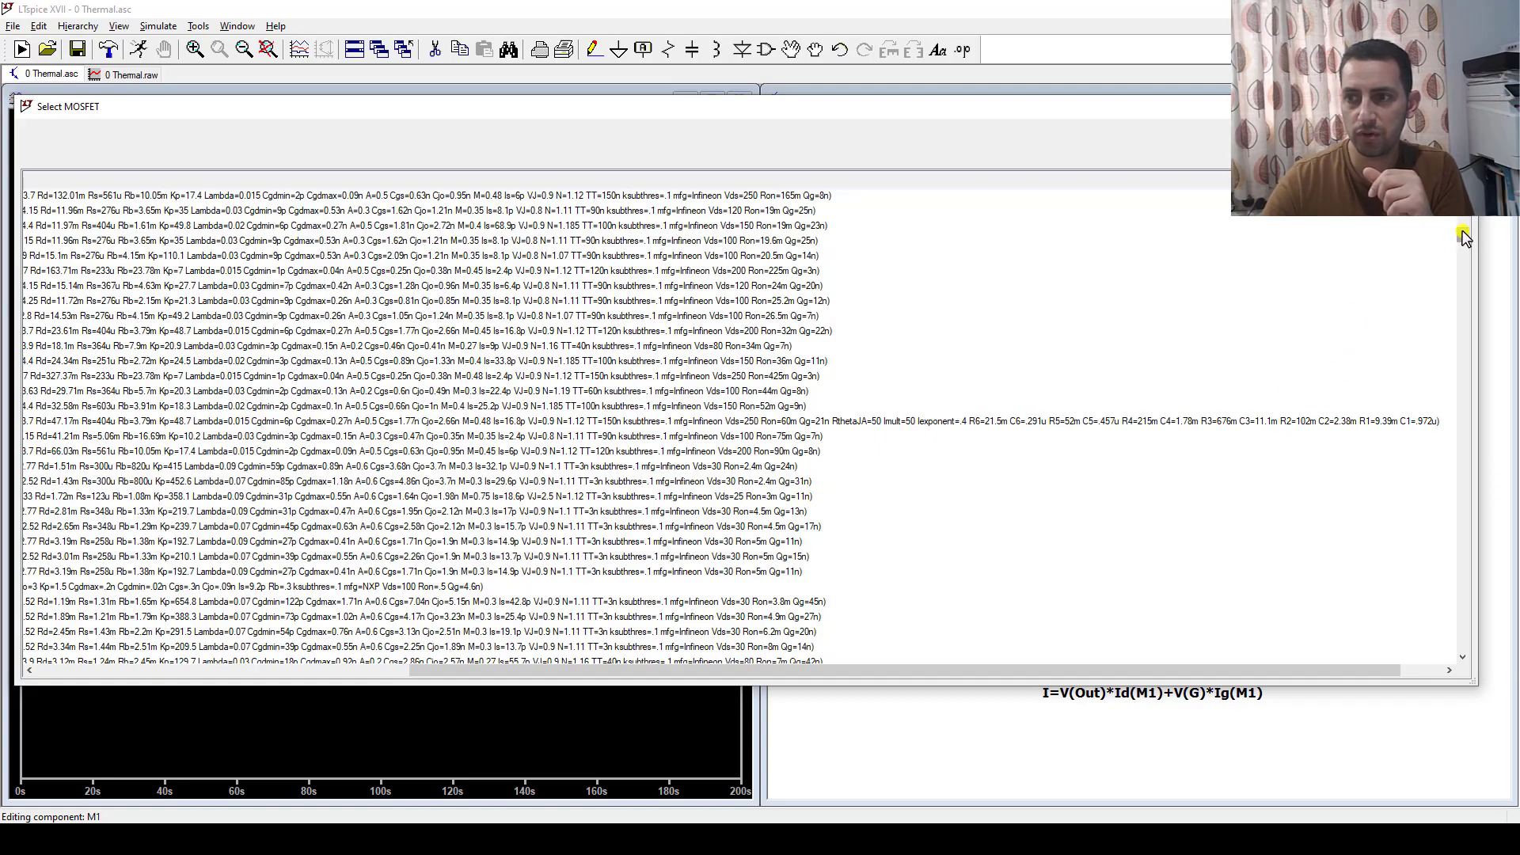
pyautogui.moveTo(1463, 237); pyautogui.dragTo(1464, 308)
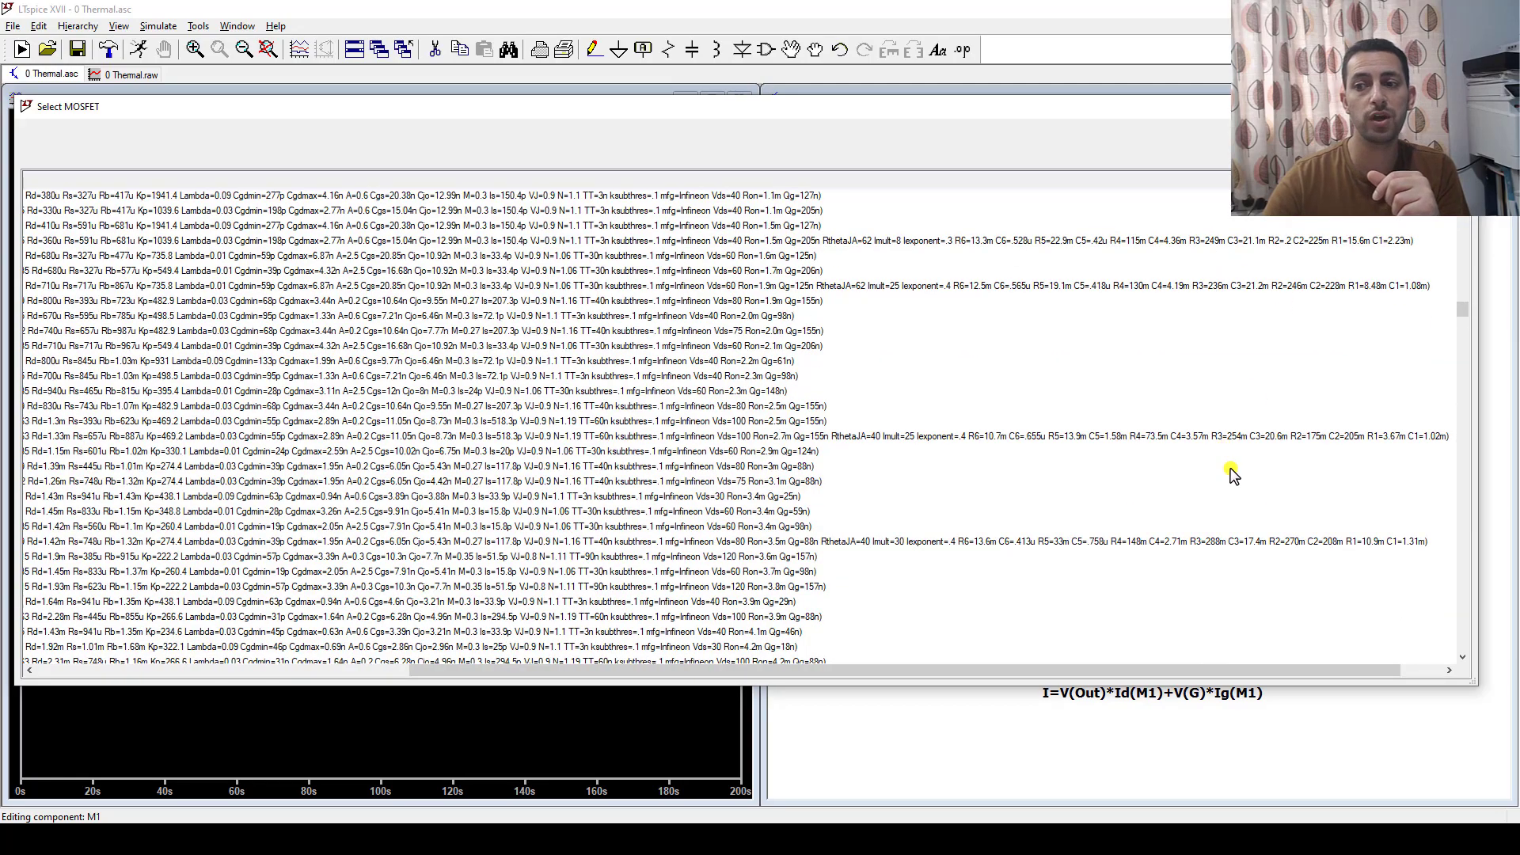
pyautogui.moveTo(1464, 311); pyautogui.dragTo(1465, 353)
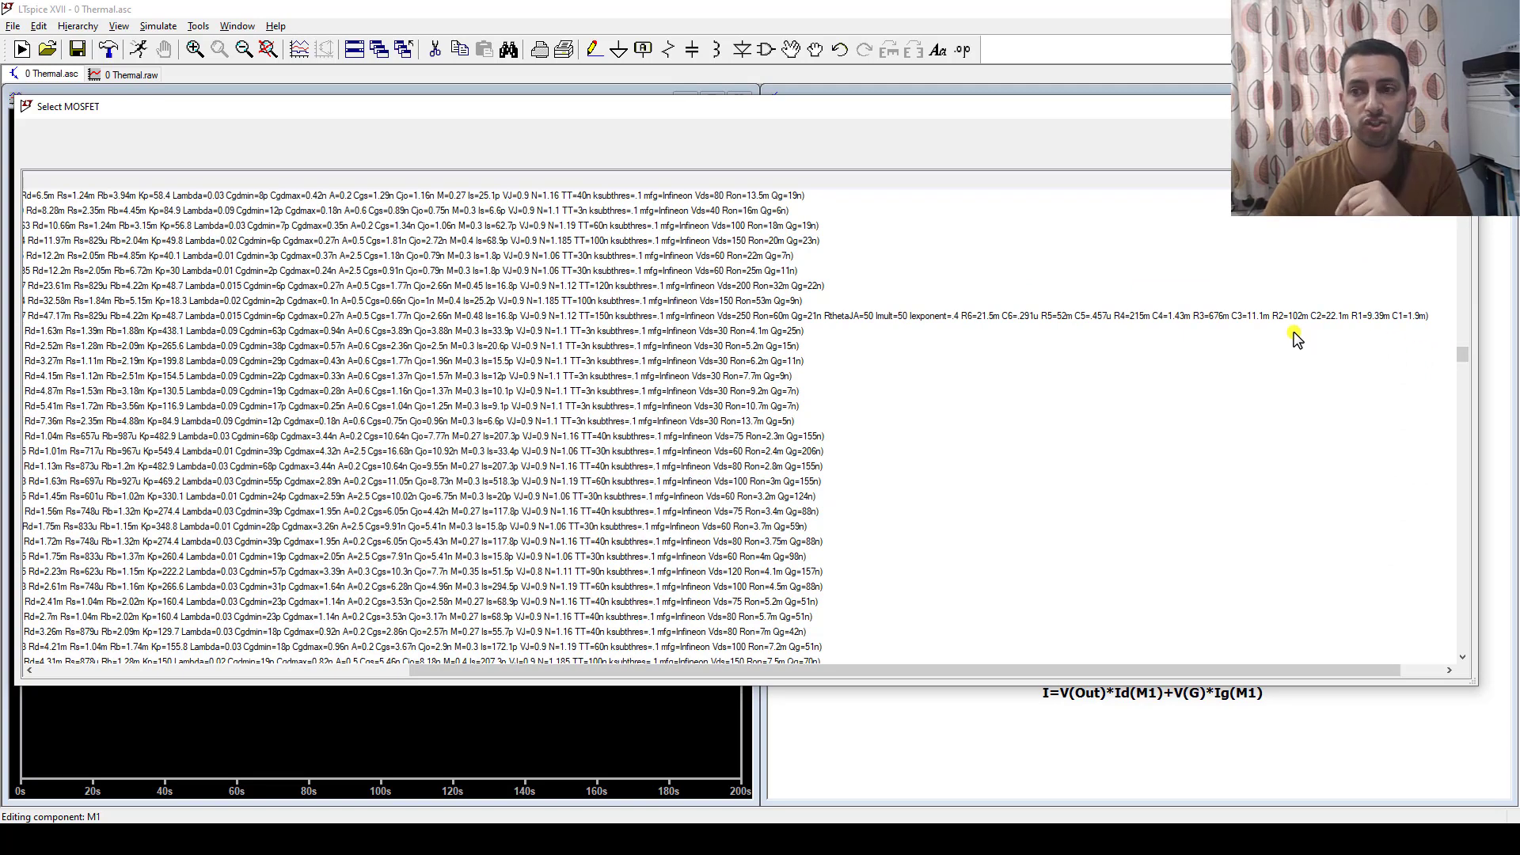
pyautogui.doubleClick(1411, 321)
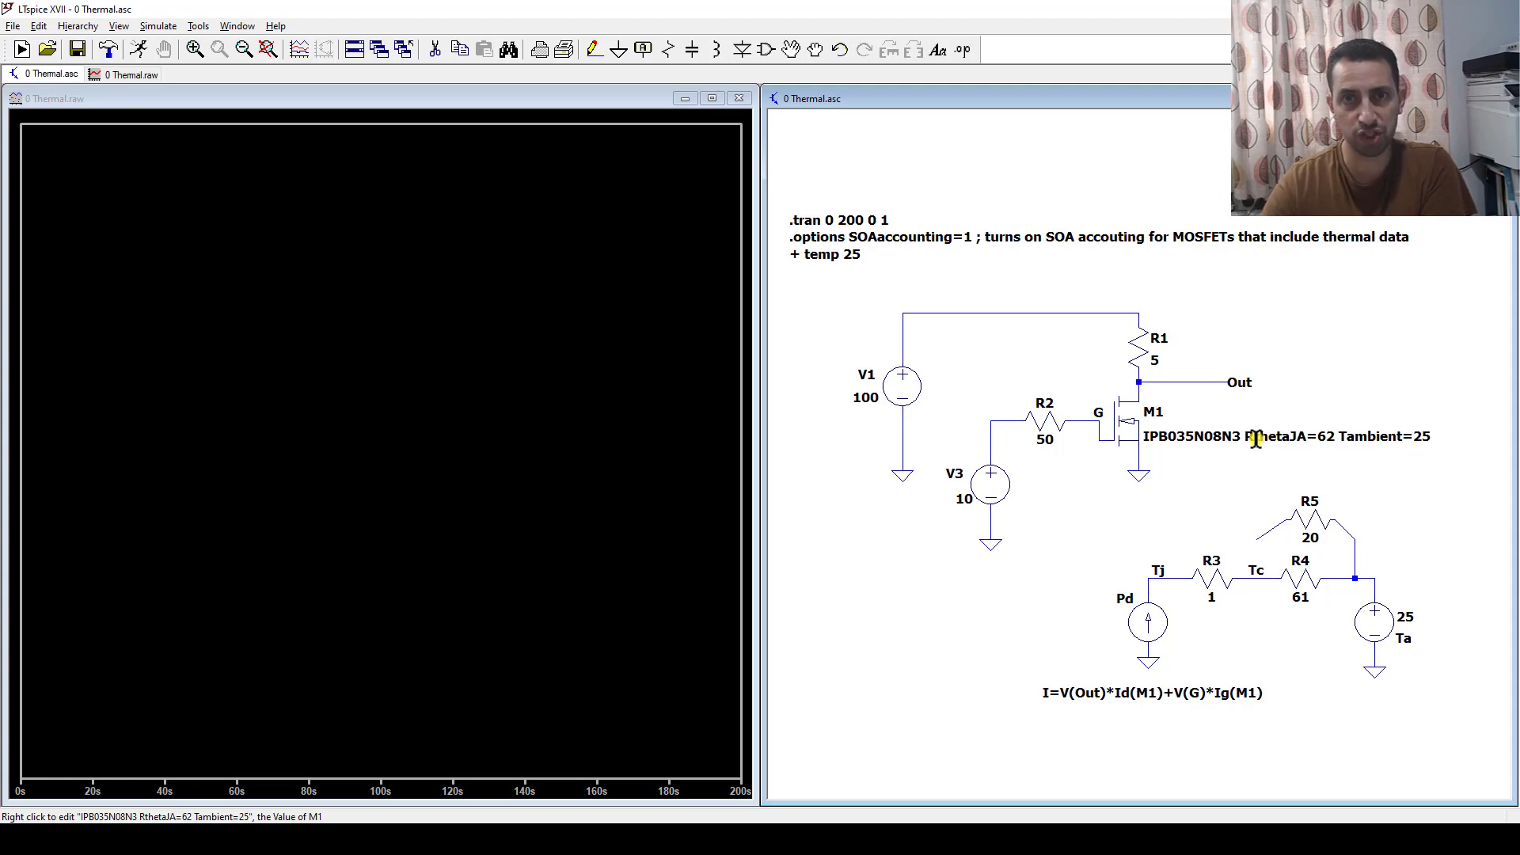
# Switch to the Infineon datasheet in Chrome and examine the junction-ambient thermal resistance for minimal footprint and for 6 cm² cooling area
pyautogui.hotkey('alt', 'Tab')
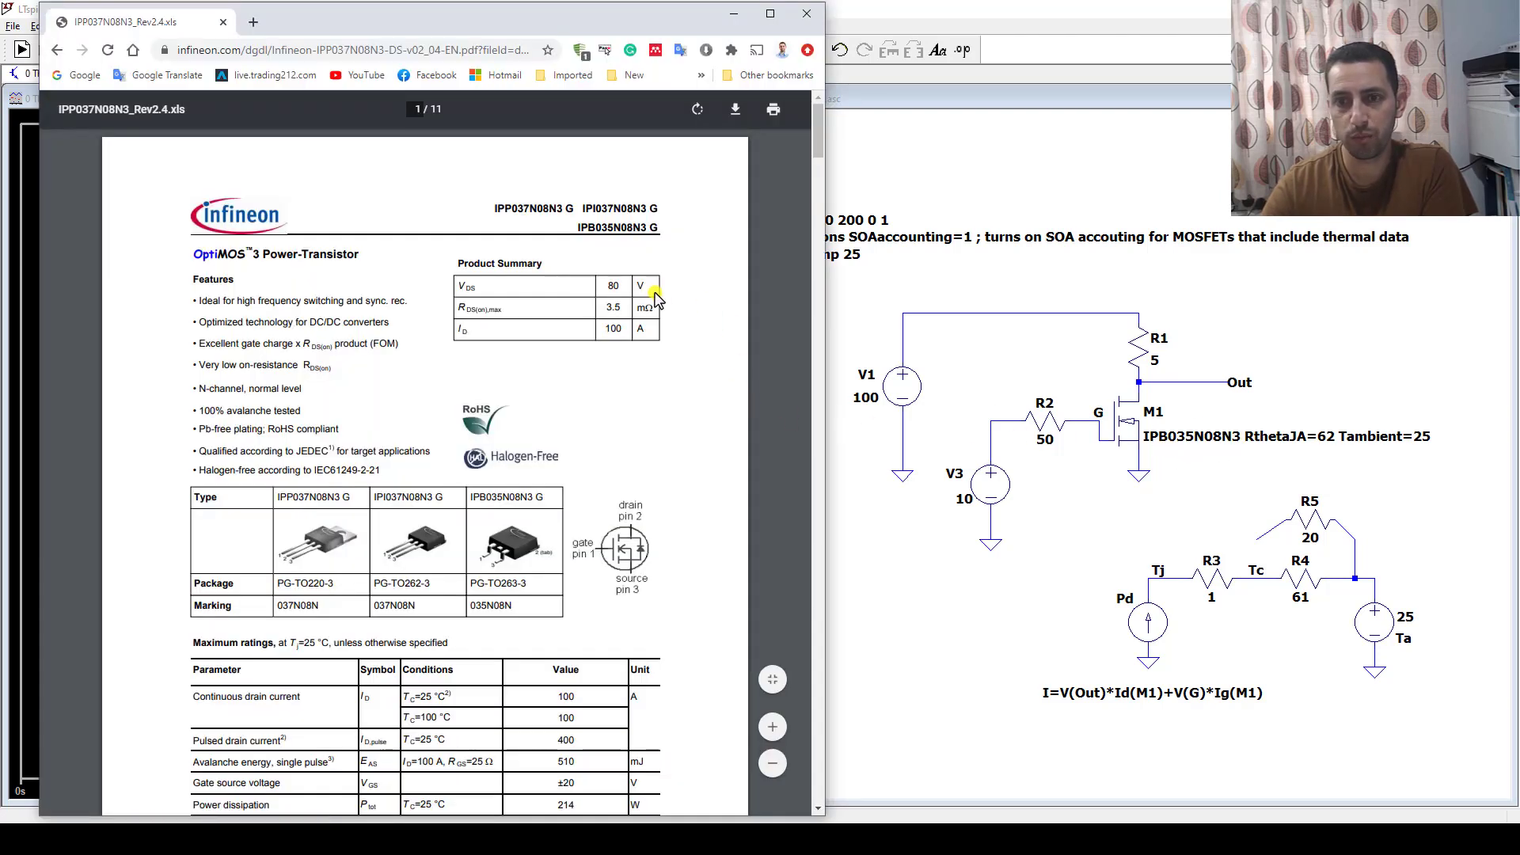
pyautogui.moveTo(656, 230); pyautogui.dragTo(569, 205)
pyautogui.click(784, 182)
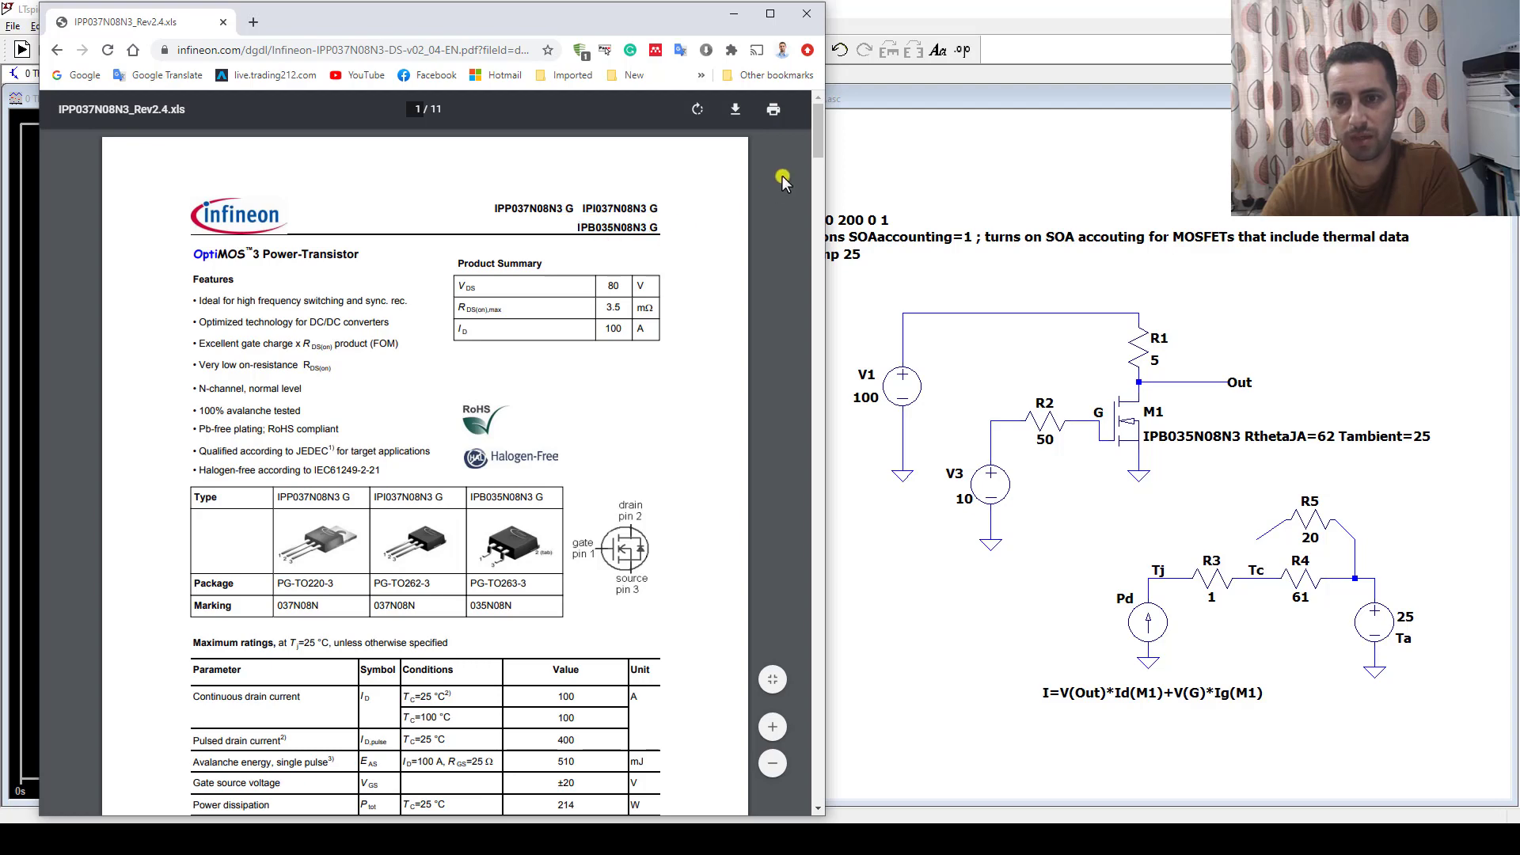
pyautogui.moveTo(820, 149); pyautogui.dragTo(820, 202)
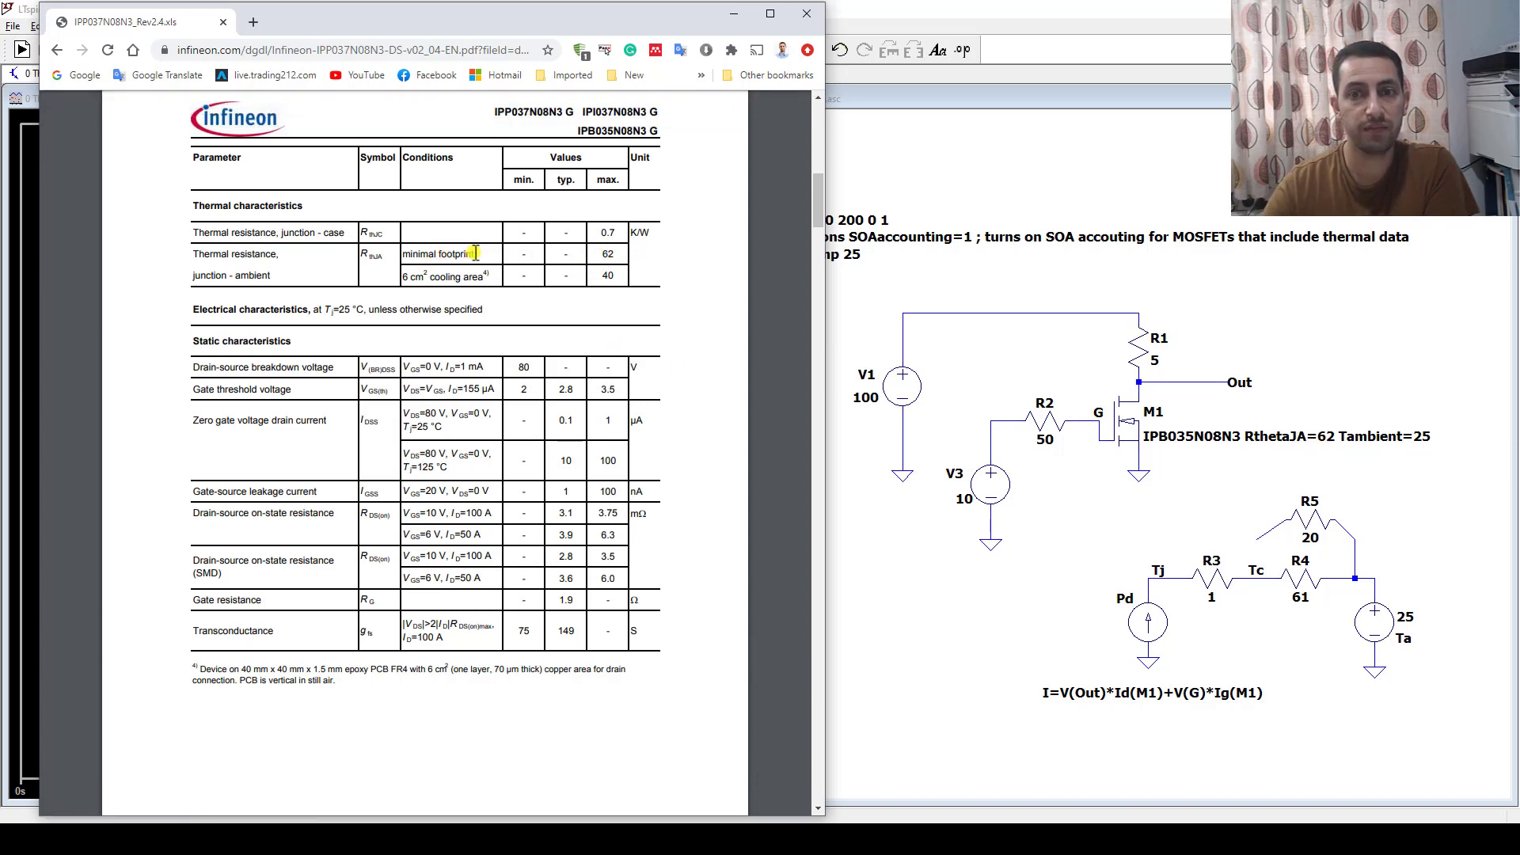
pyautogui.tripleClick(421, 253)
pyautogui.click(428, 251)
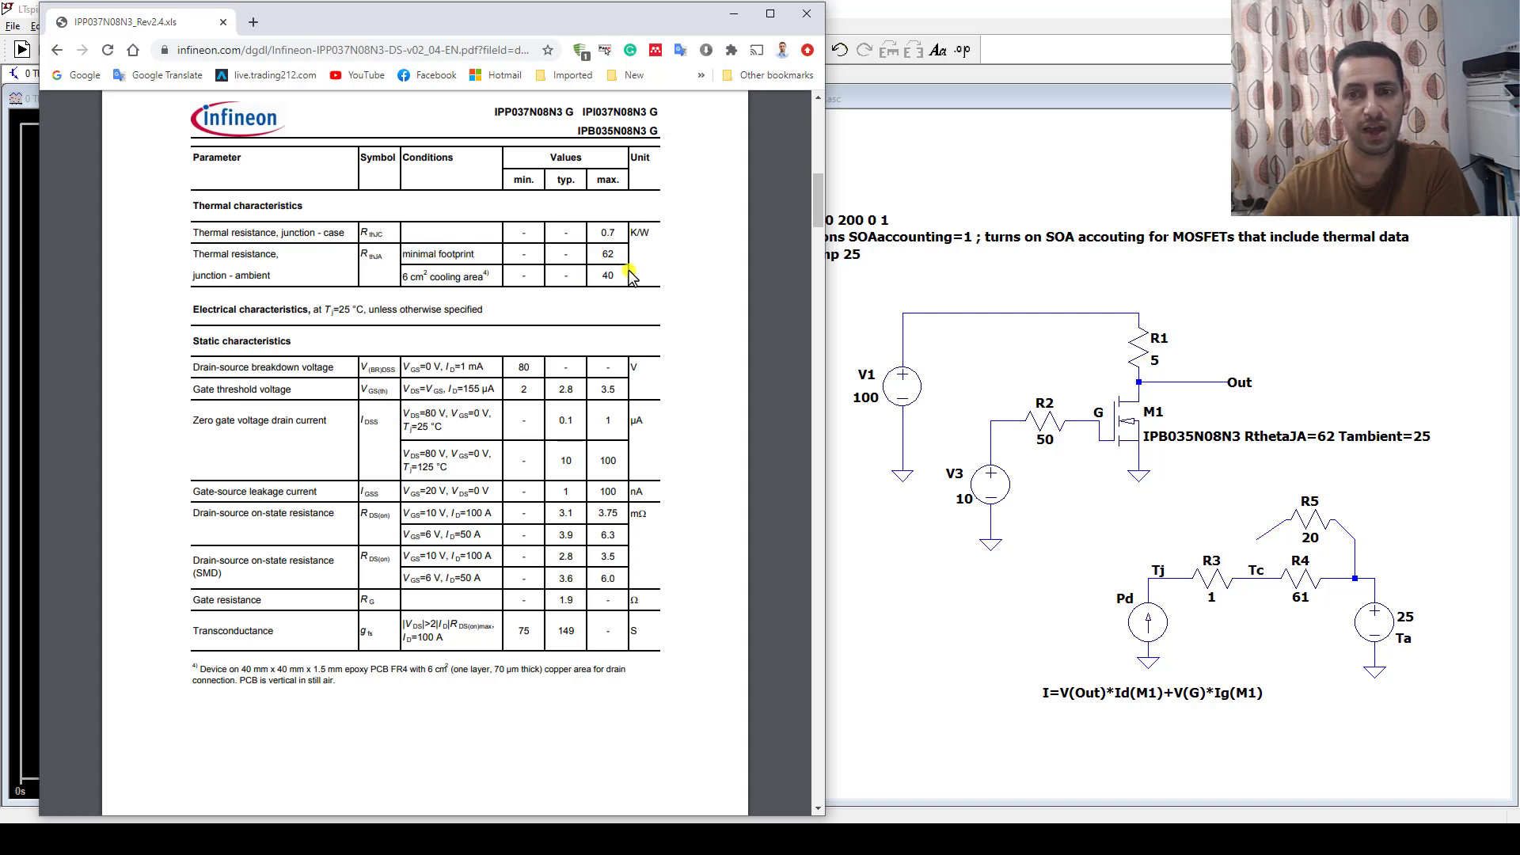
pyautogui.click(597, 276)
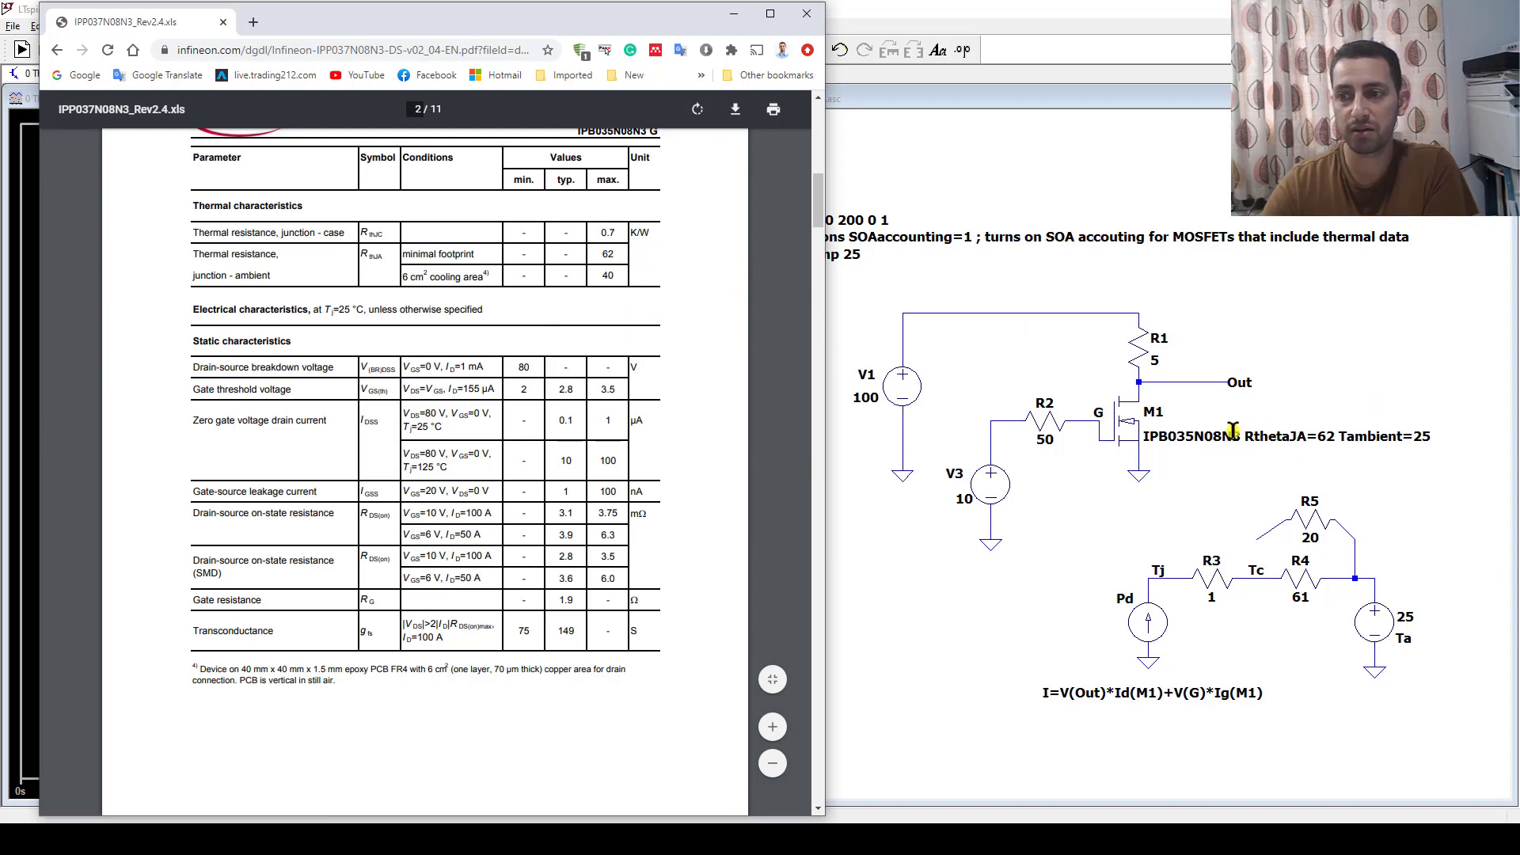
# Return to LTspice and review the RthetaJA and Tambient parameters in the value of MOSFET M1
pyautogui.click(1348, 333)
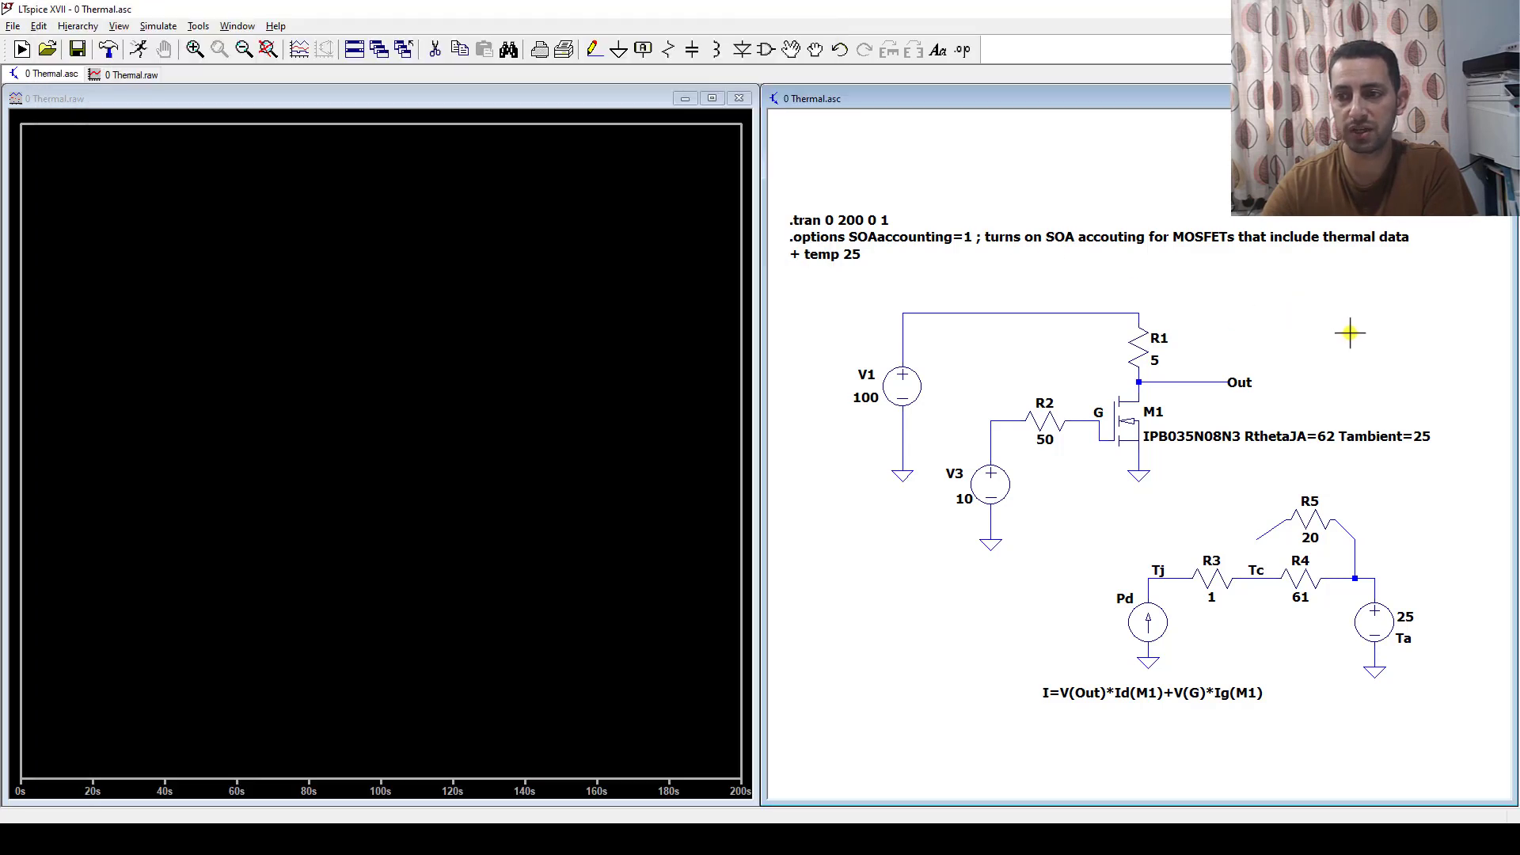
pyautogui.rightClick(1271, 436)
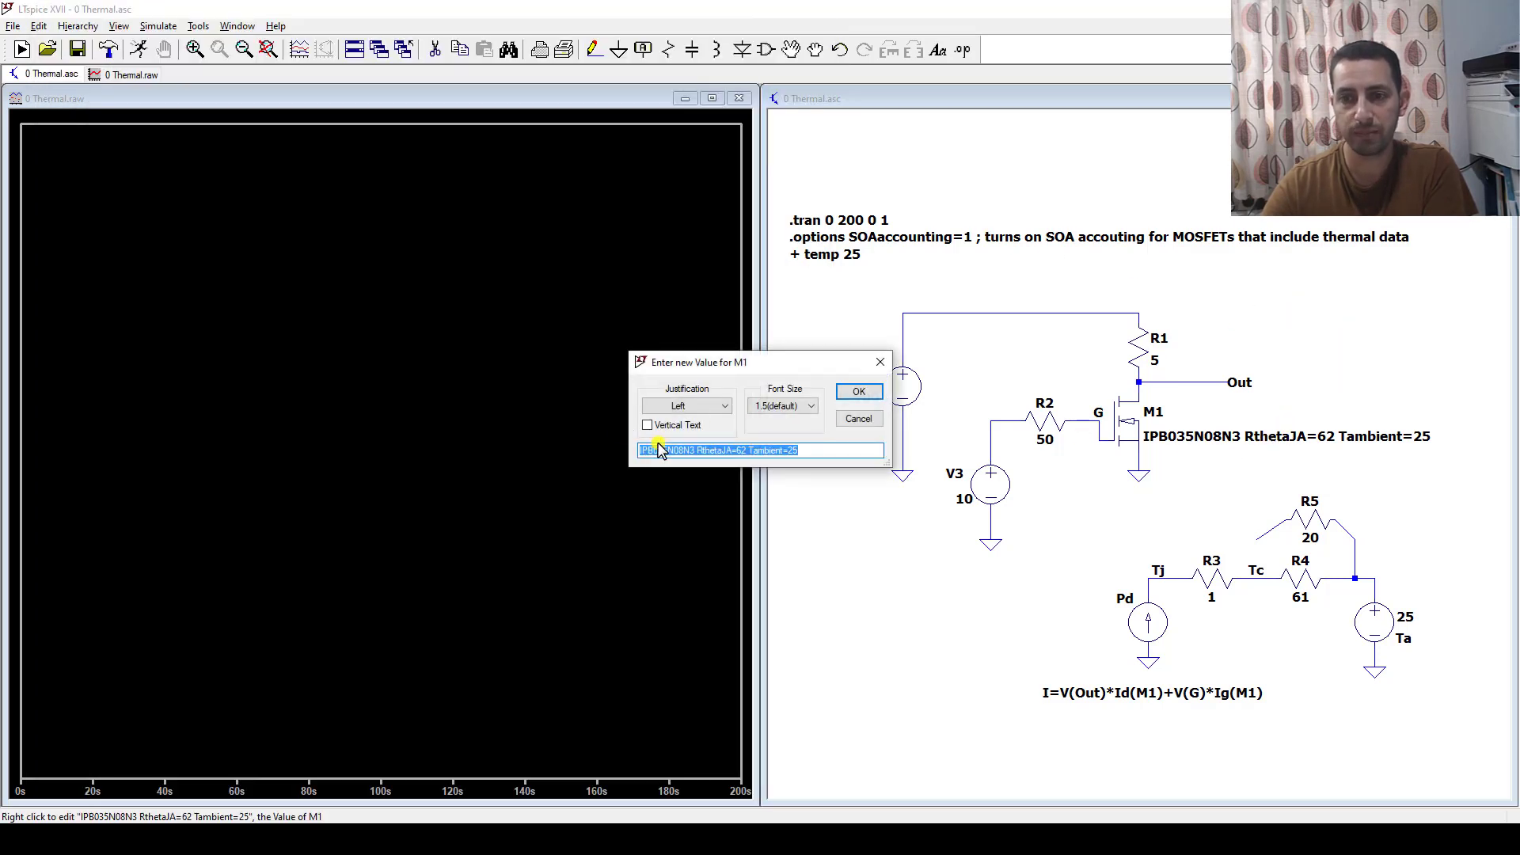
pyautogui.click(700, 451)
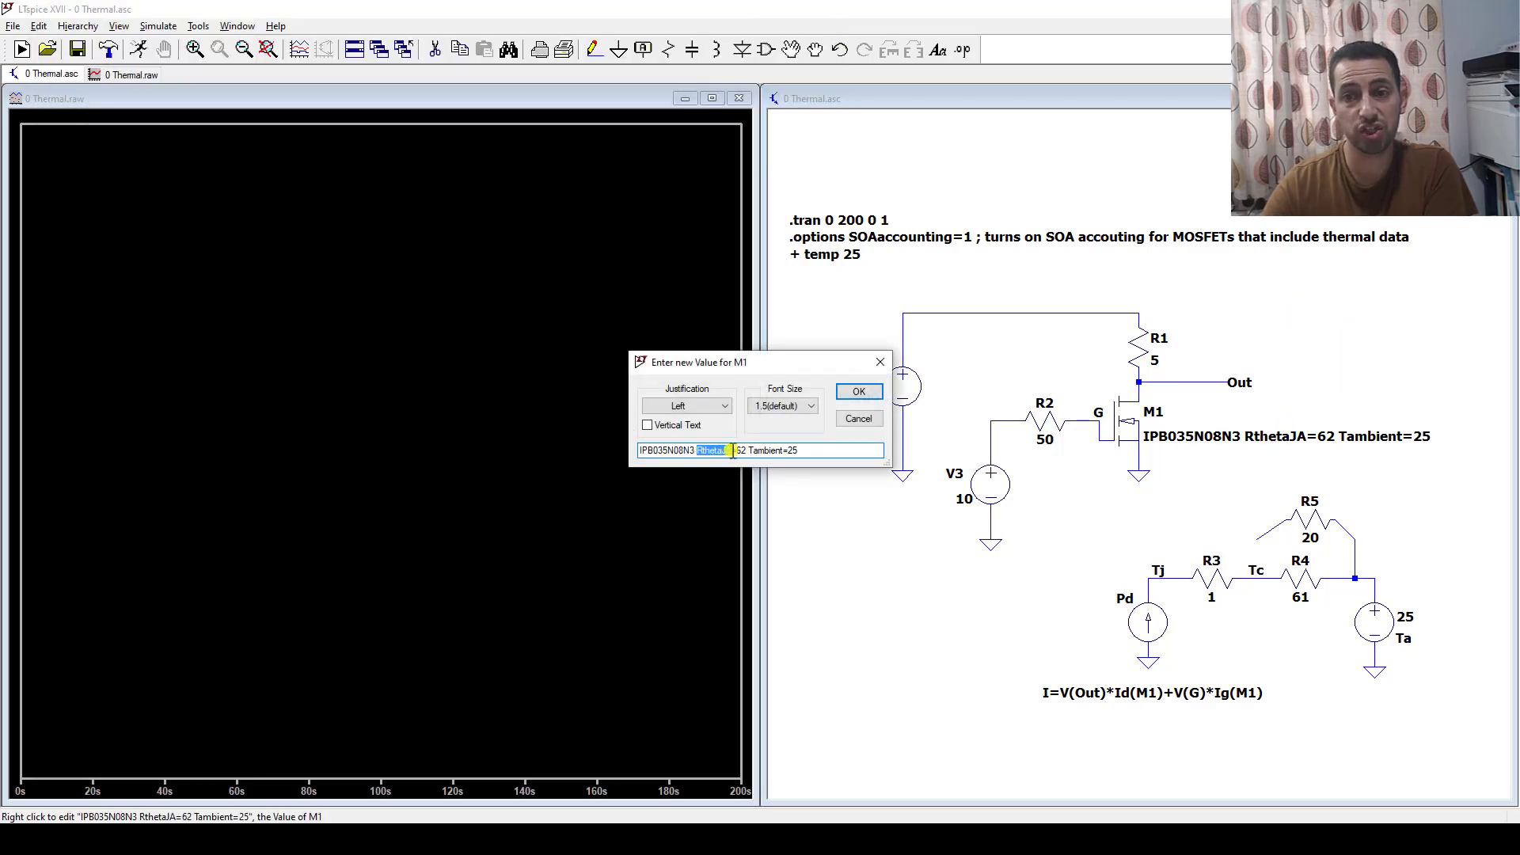
pyautogui.moveTo(751, 451); pyautogui.dragTo(806, 451)
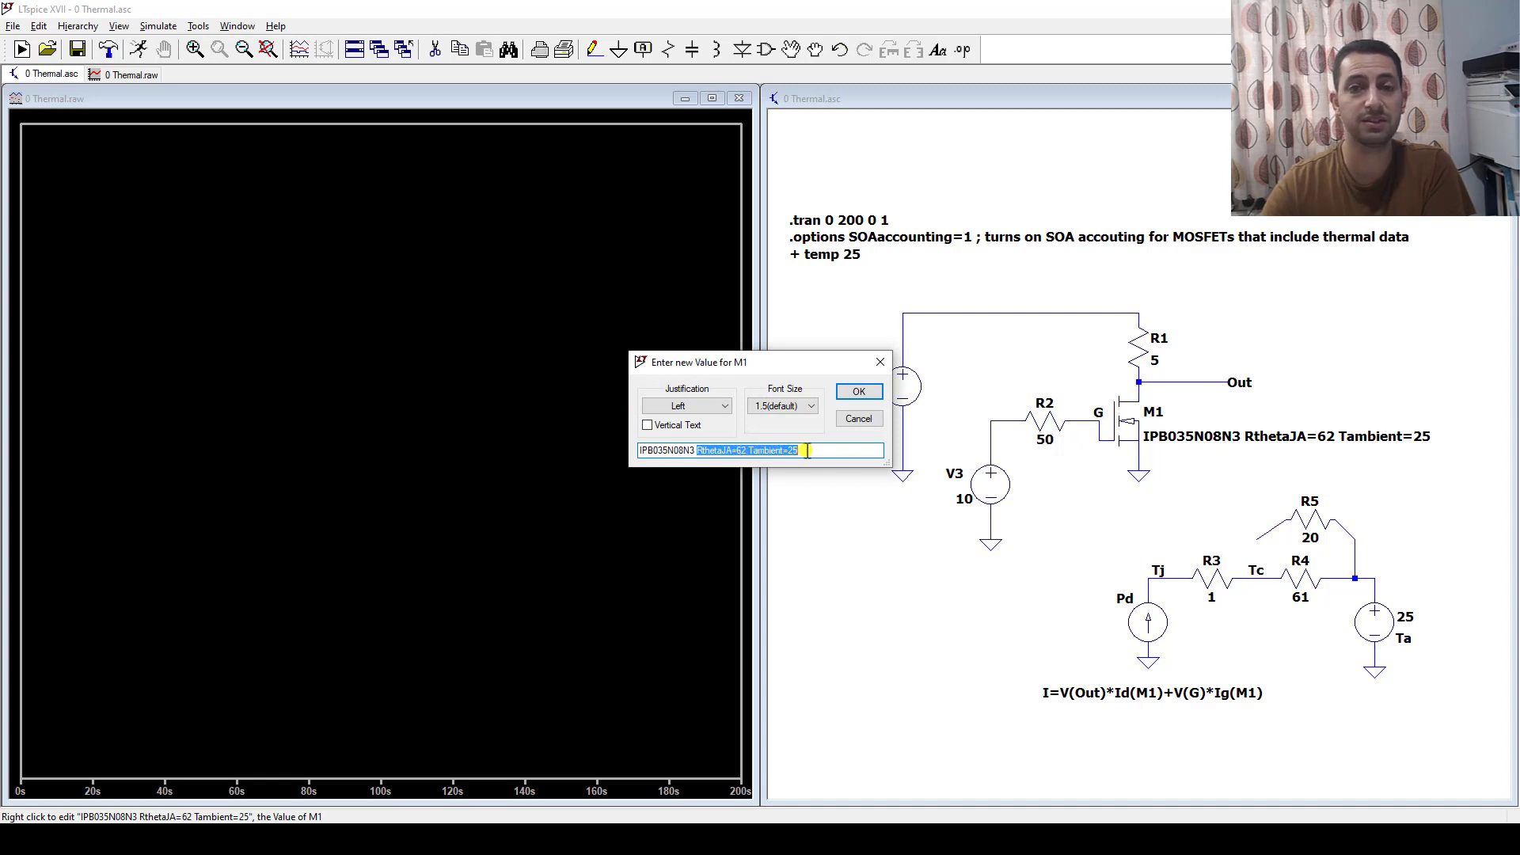
pyautogui.click(806, 451)
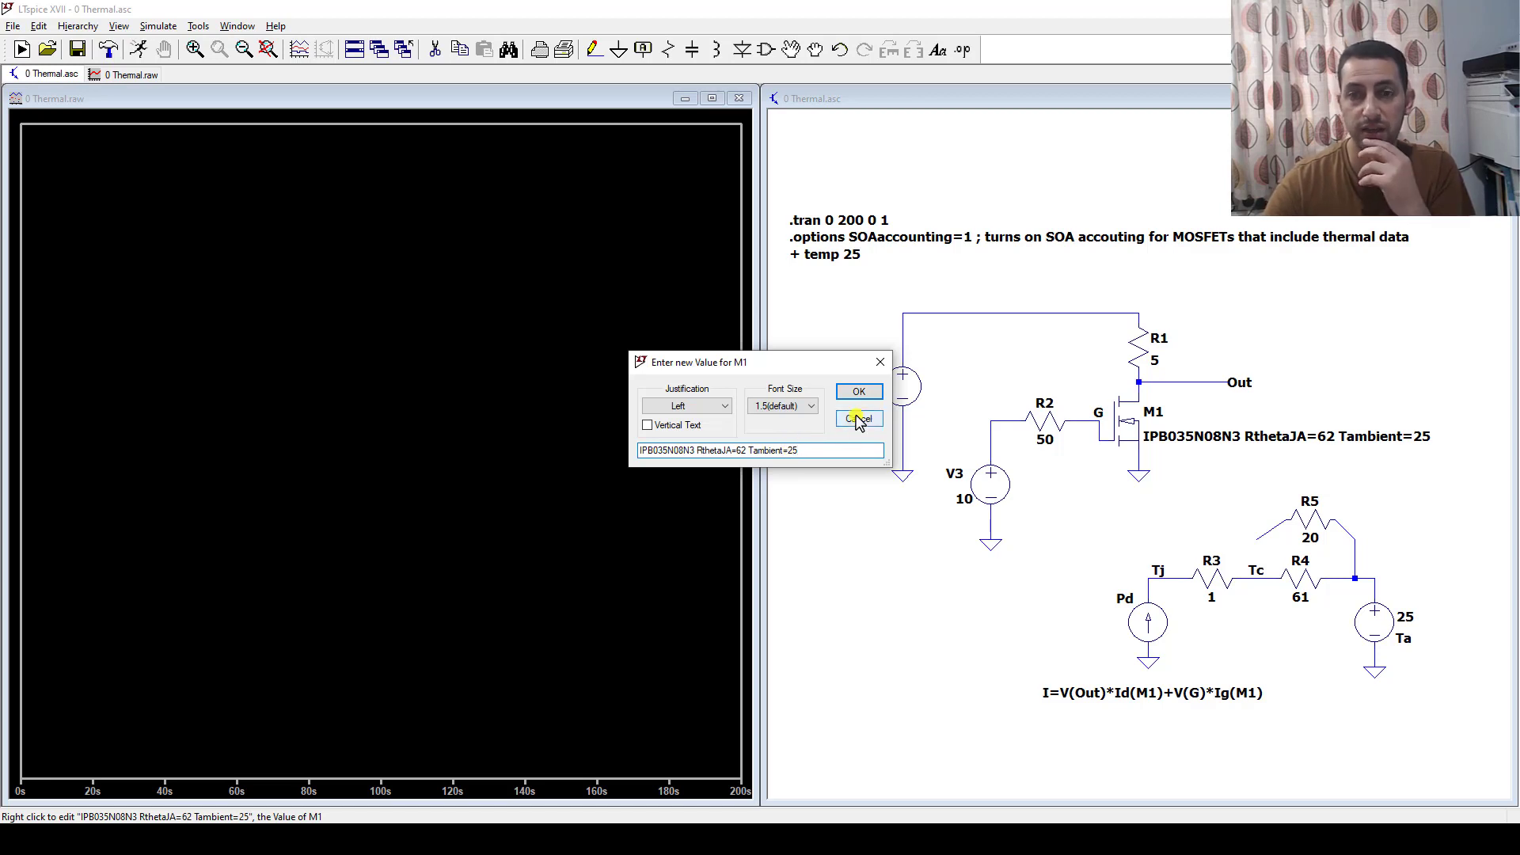
pyautogui.moveTo(798, 451); pyautogui.dragTo(753, 451)
pyautogui.click(774, 453)
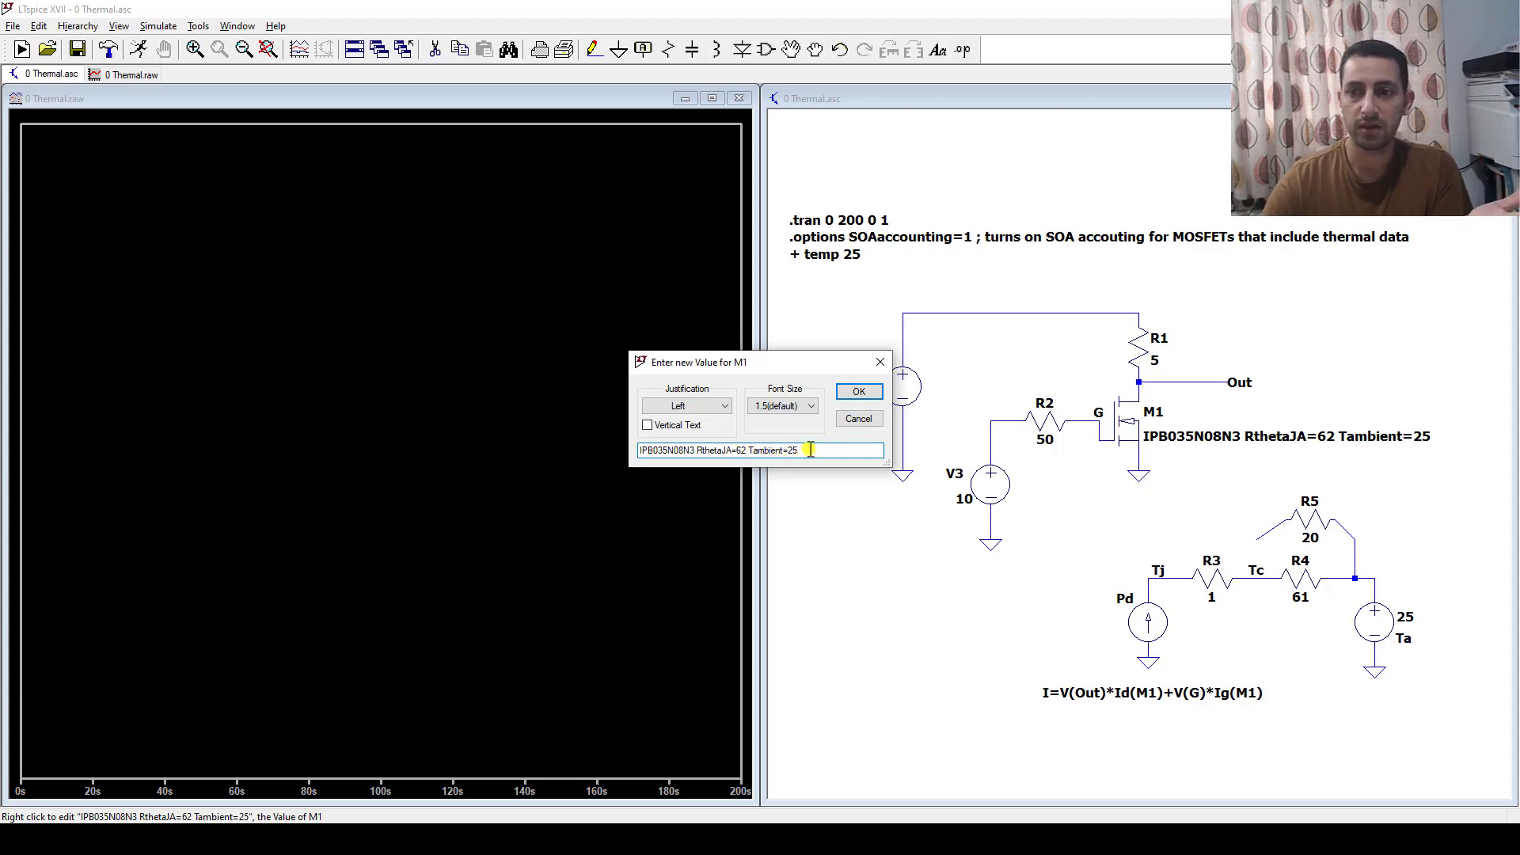
pyautogui.click(859, 391)
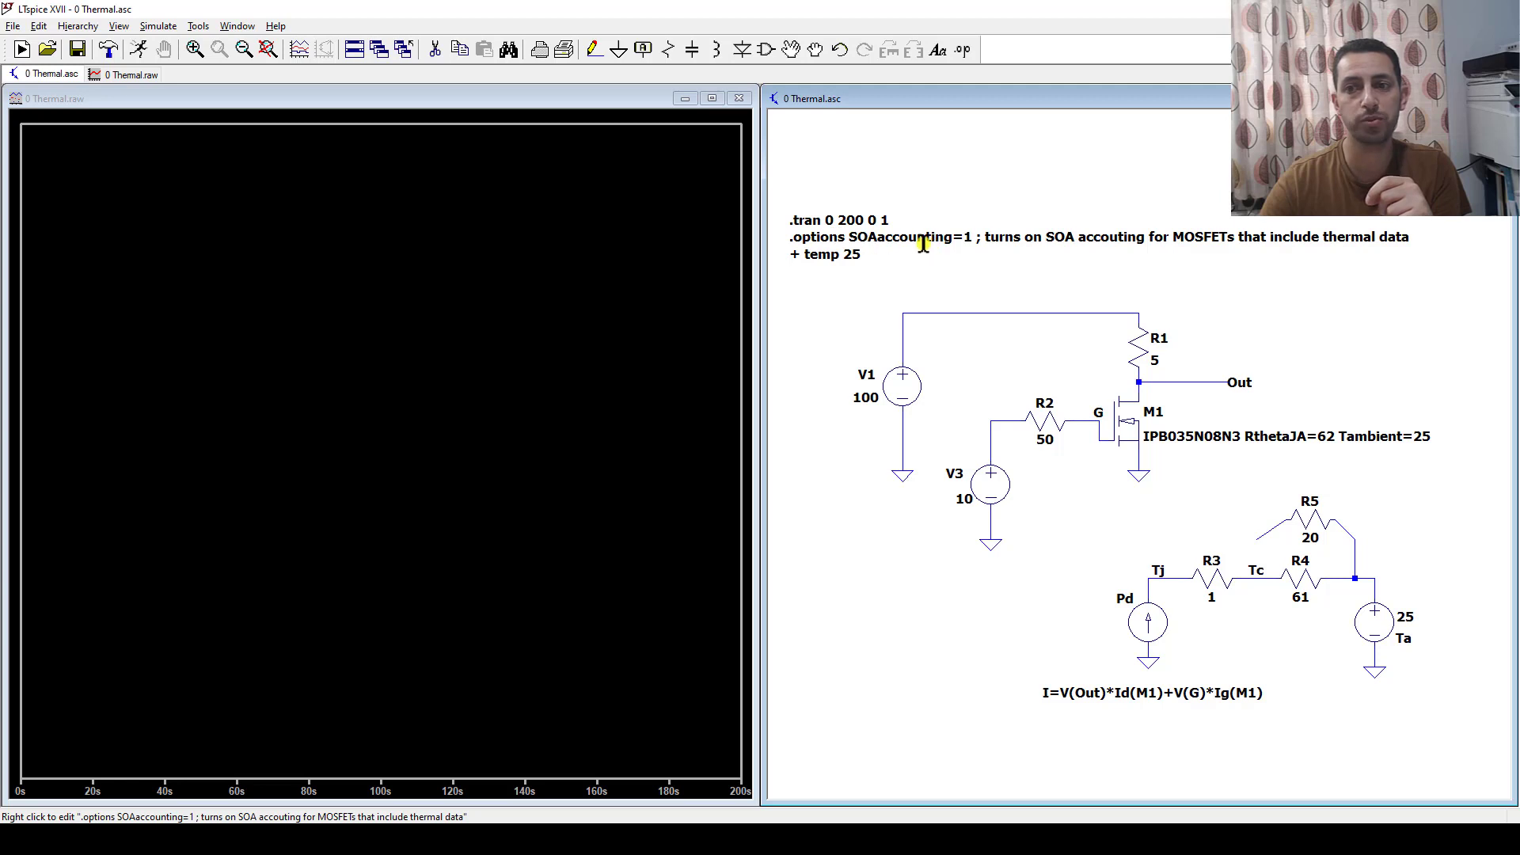
# Review the schematic's SPICE directive text with the SOAaccounting option and the temp setting
pyautogui.rightClick(901, 234)
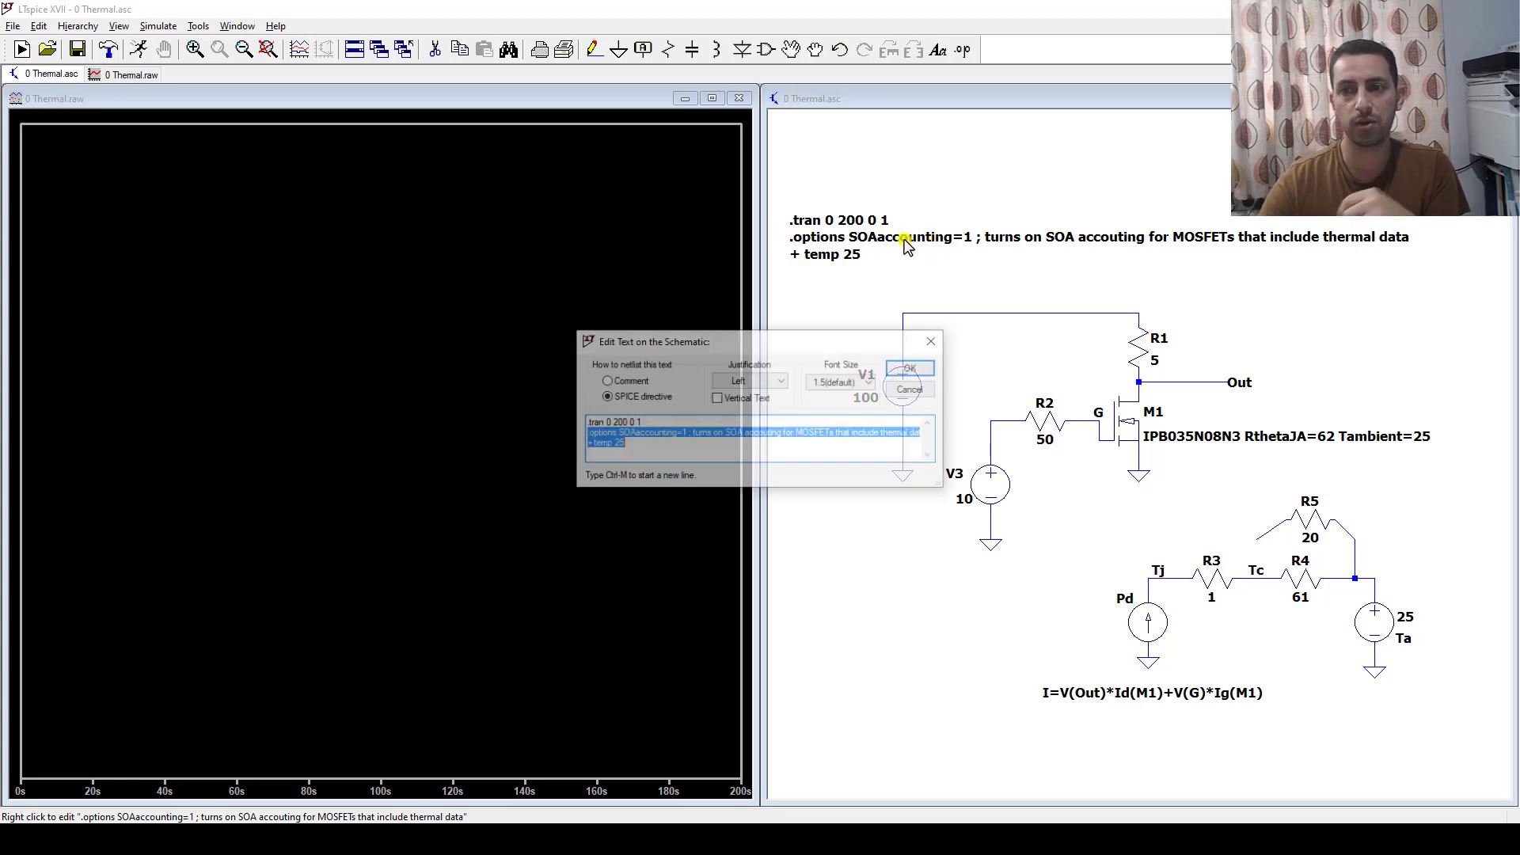
pyautogui.click(642, 398)
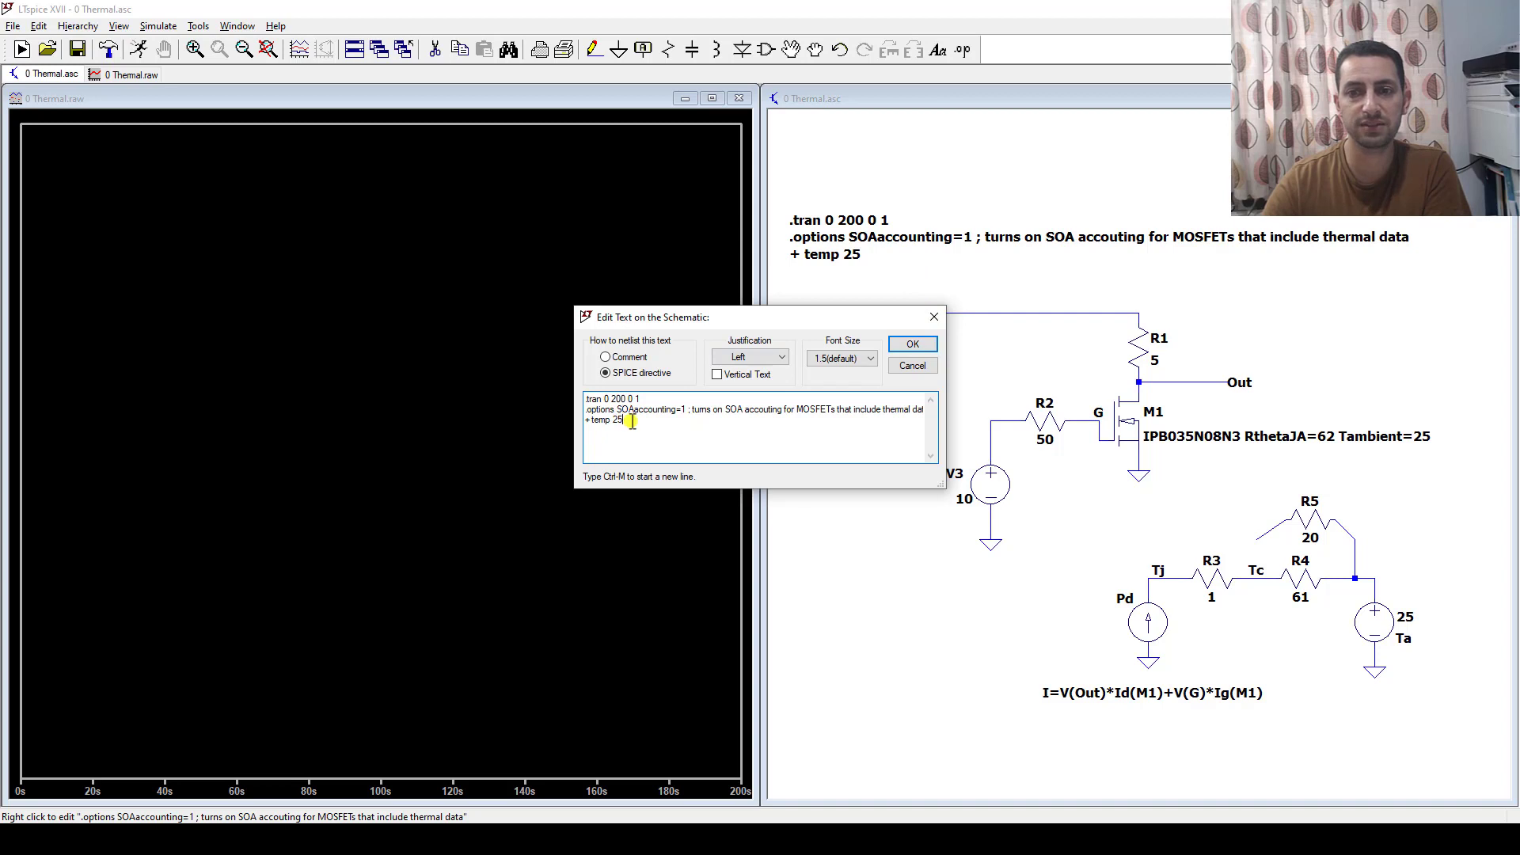
pyautogui.click(937, 315)
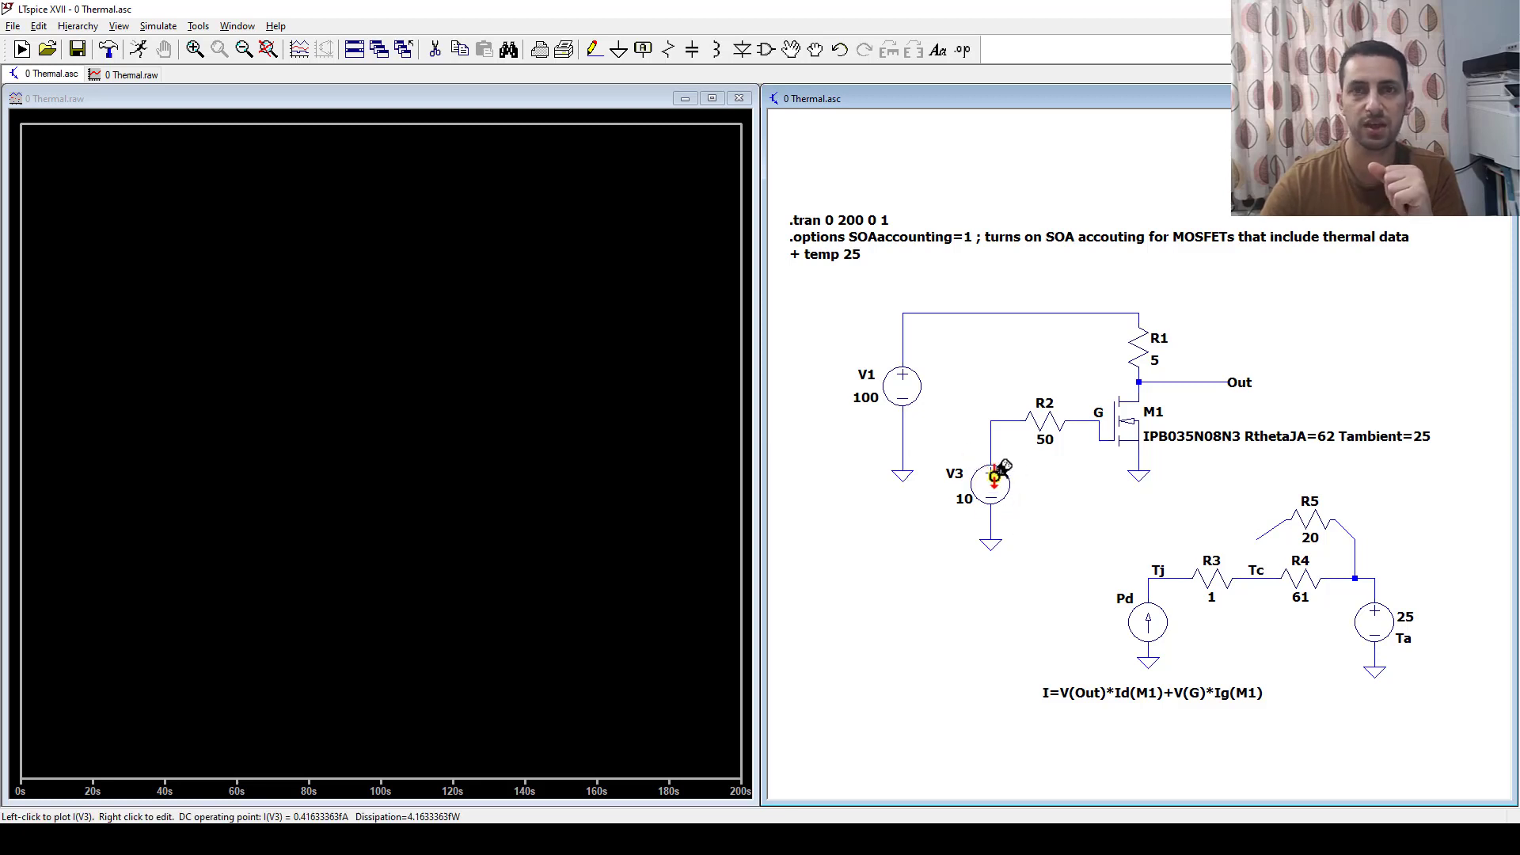
# Review the transient simulation command's stop time, data start time and maximum timestep
pyautogui.rightClick(851, 215)
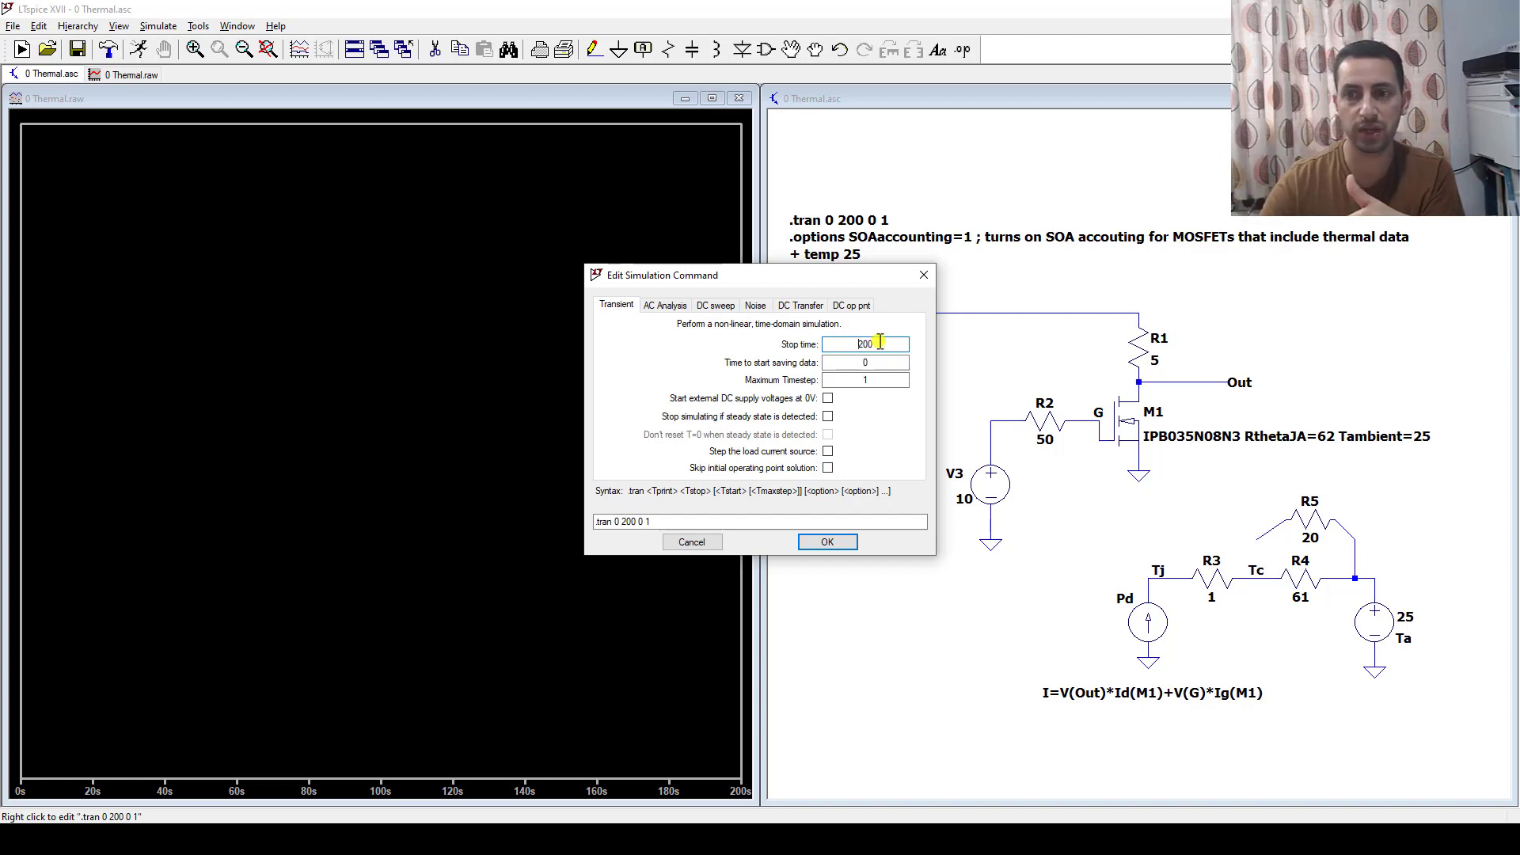
pyautogui.moveTo(879, 365); pyautogui.dragTo(834, 364)
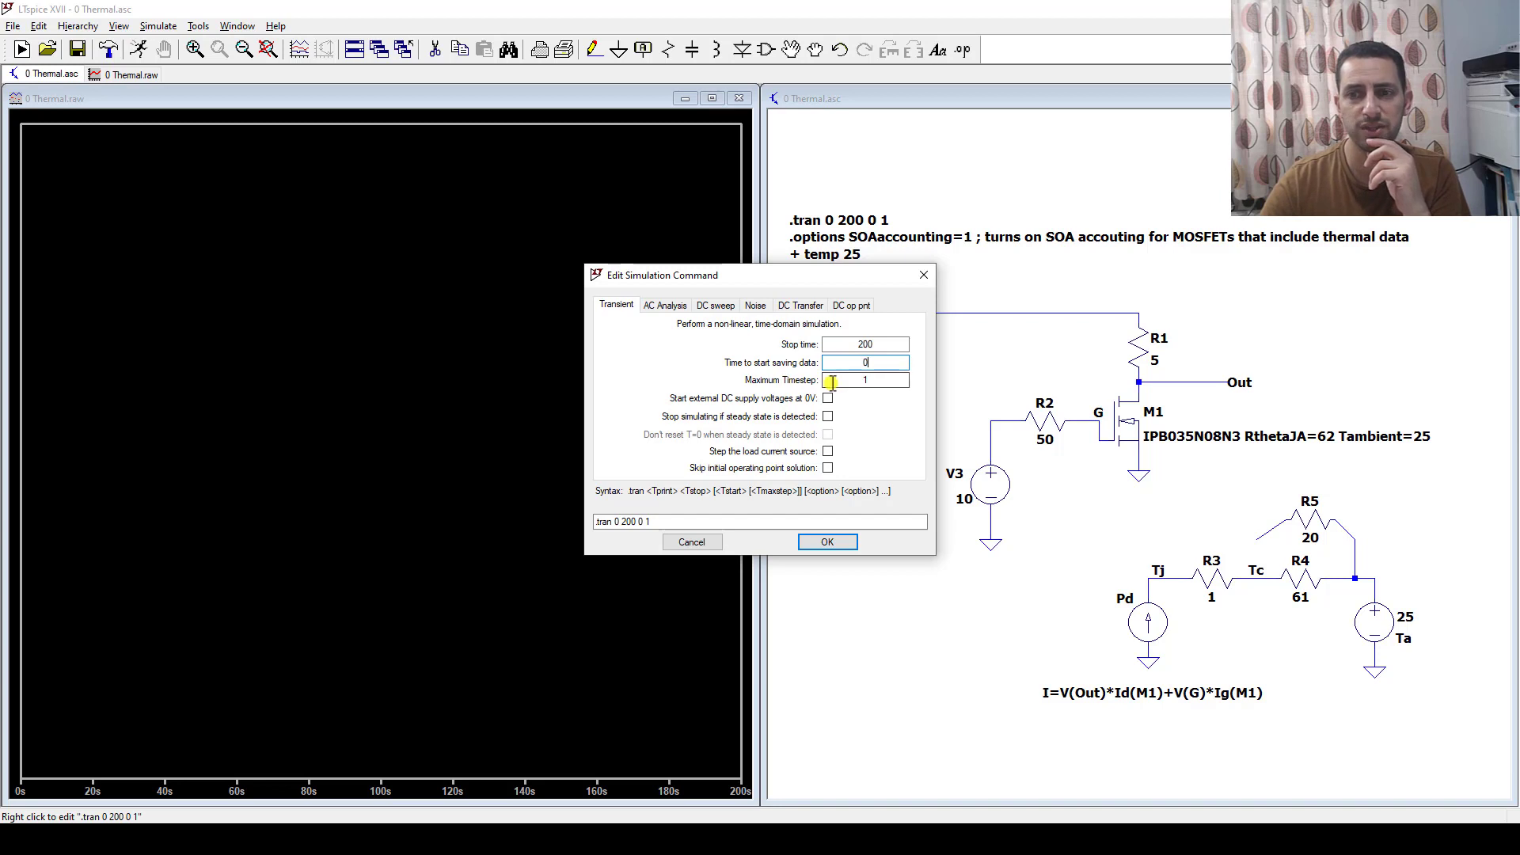
pyautogui.press('Tab')
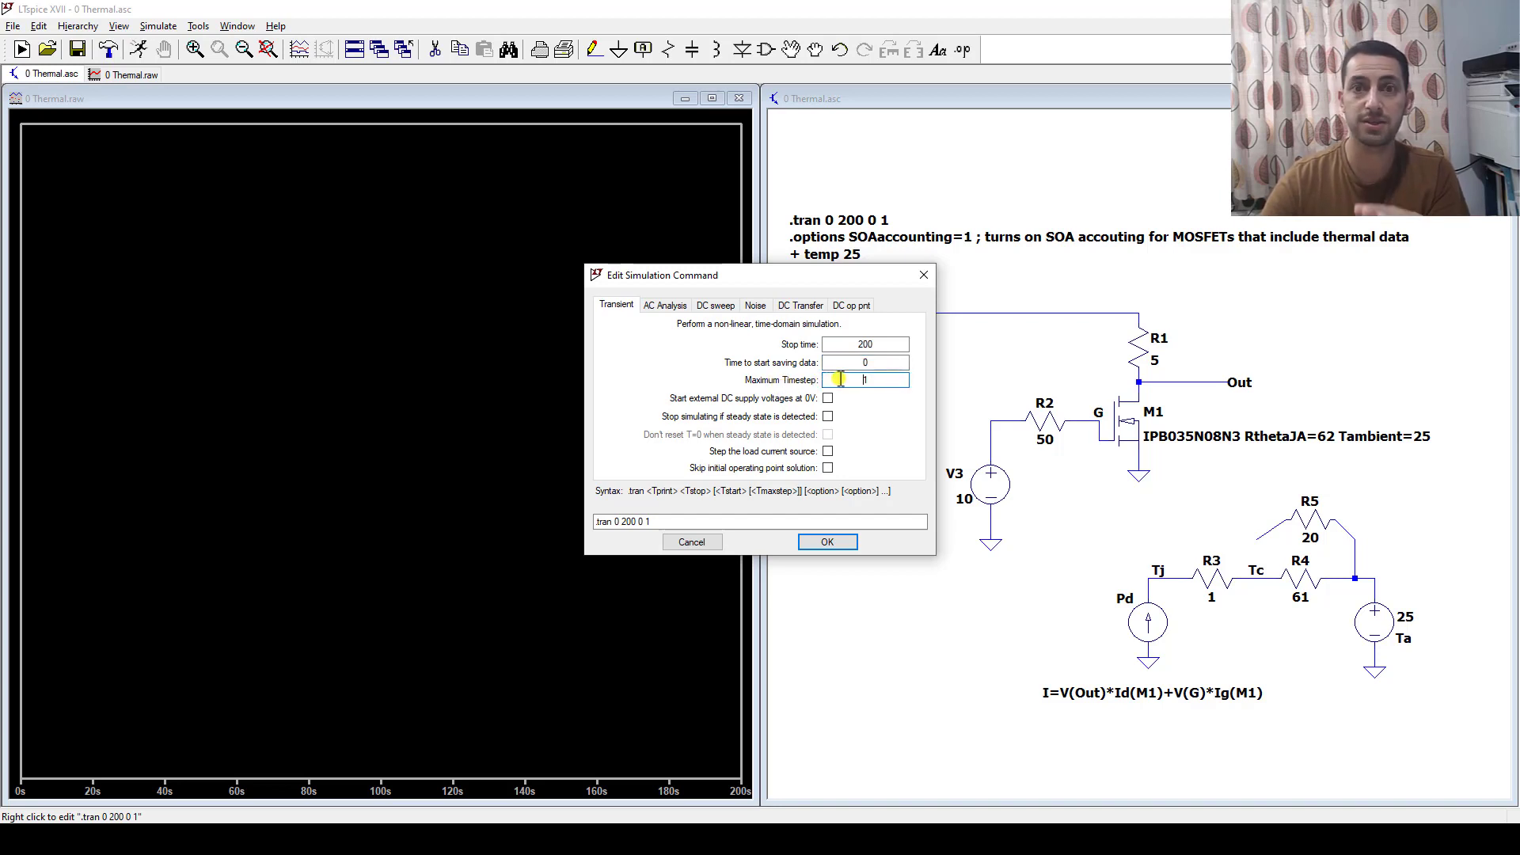
pyautogui.click(924, 275)
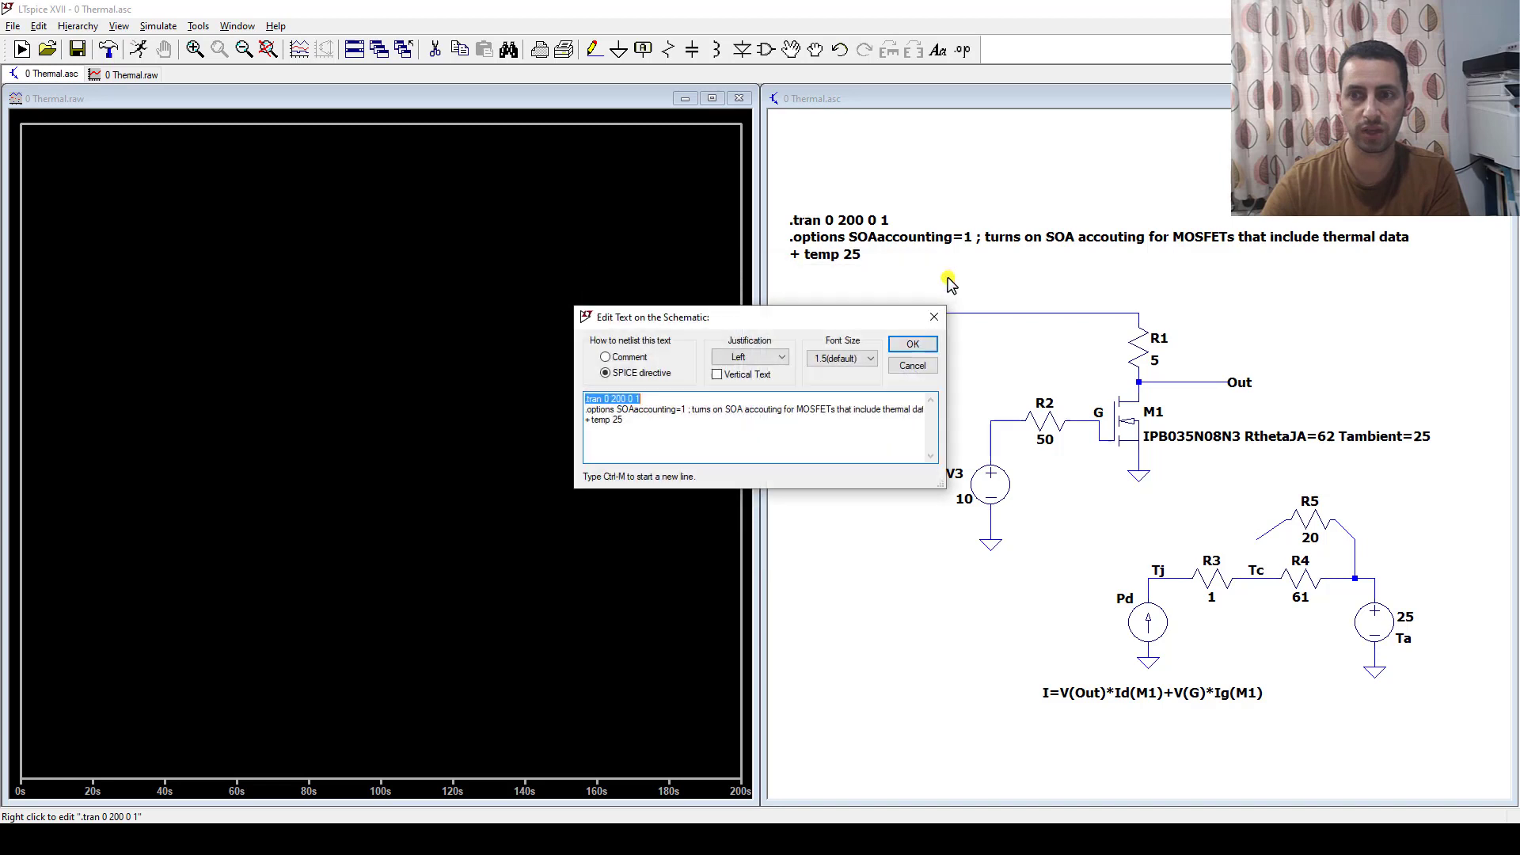
pyautogui.click(933, 318)
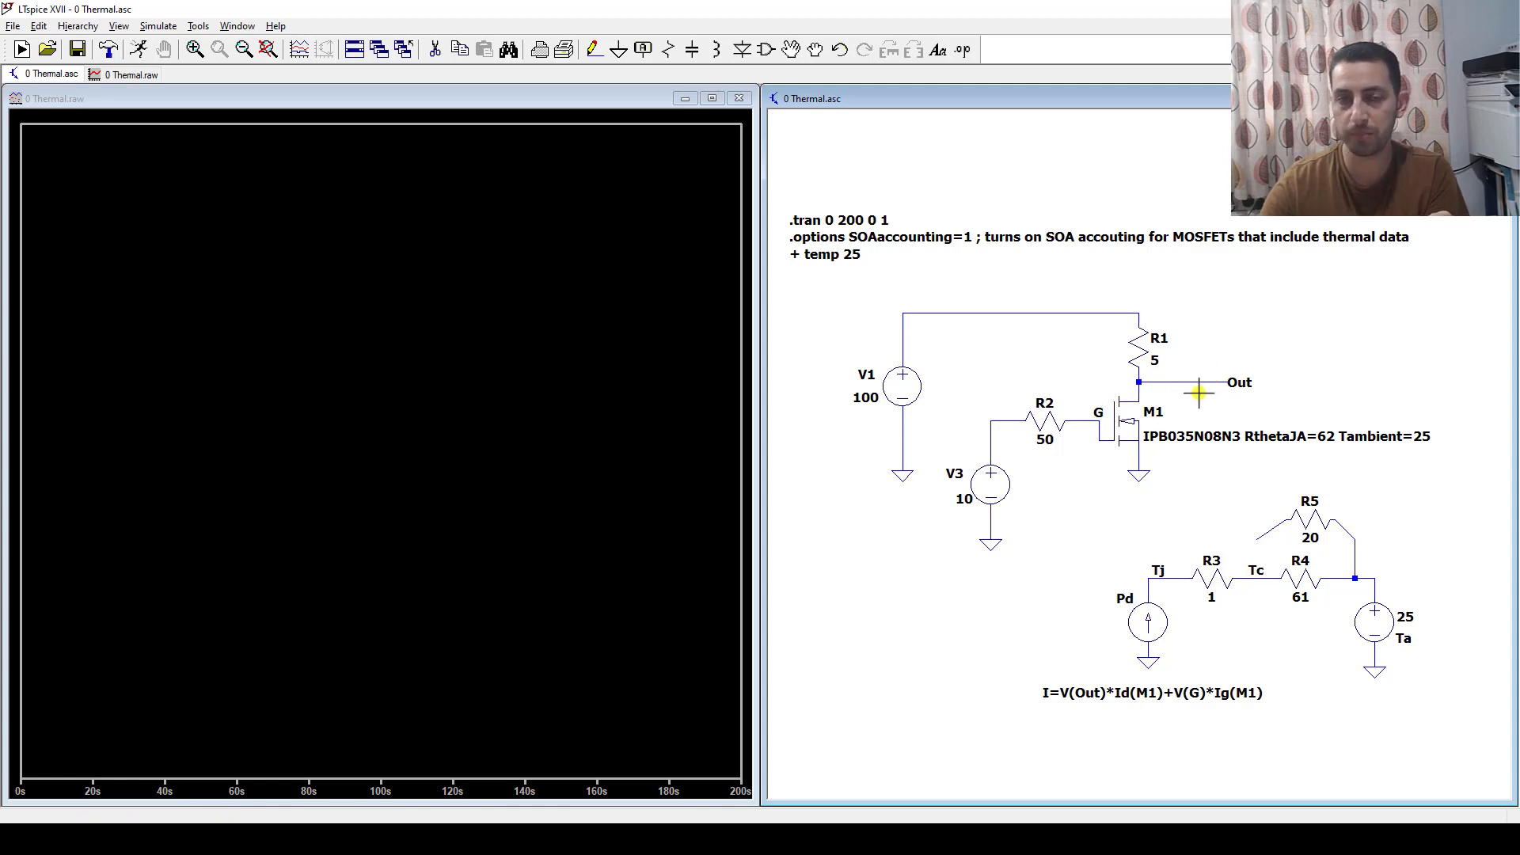
# Plot M1's junction temperature tj#m1 in the waveform window and attach a measuring cursor to the trace
pyautogui.click(311, 286)
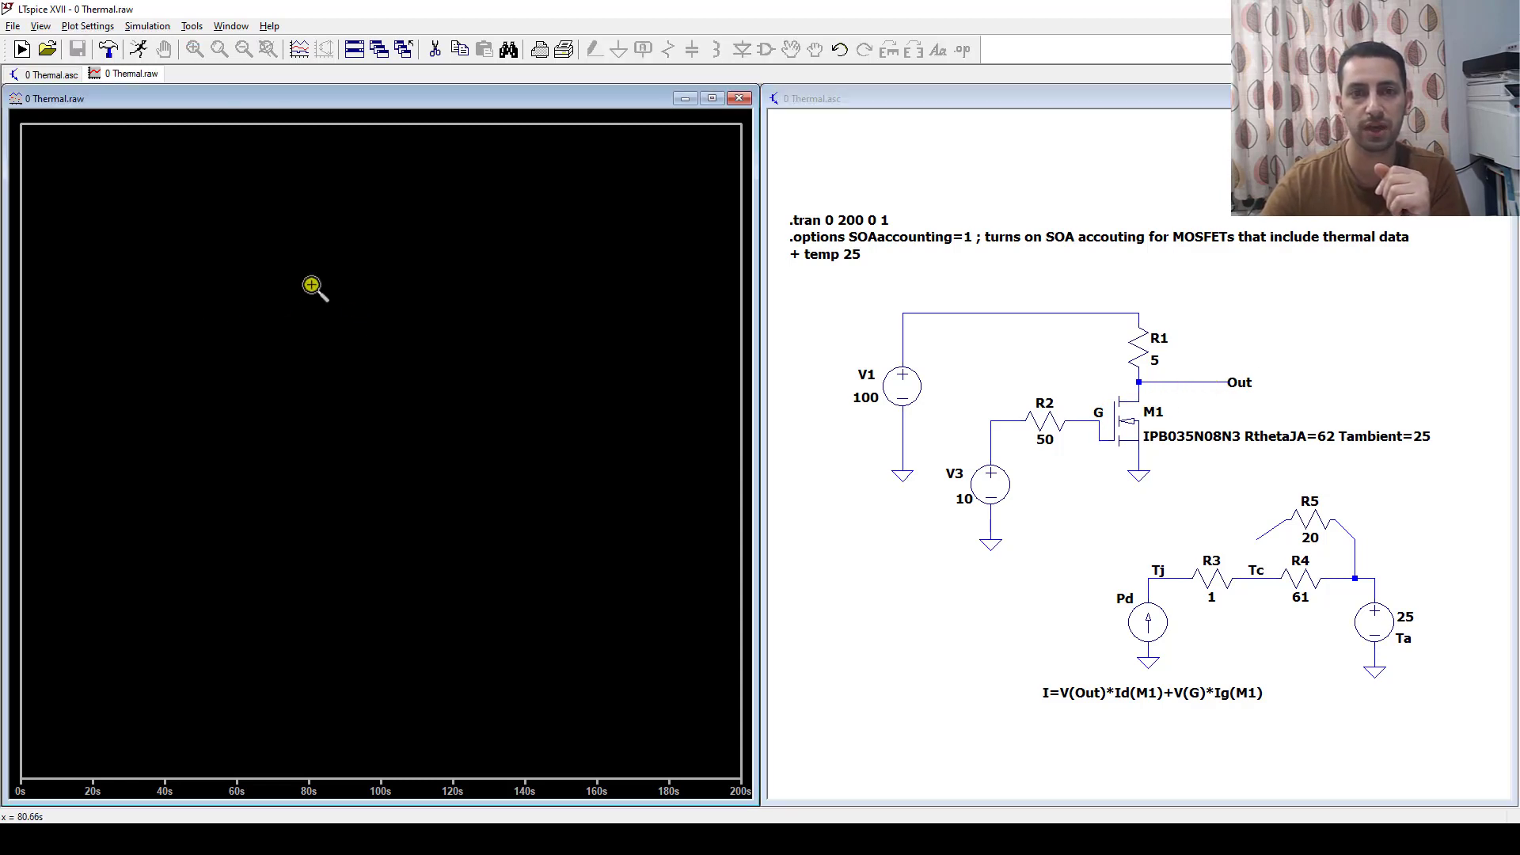
pyautogui.rightClick(355, 288)
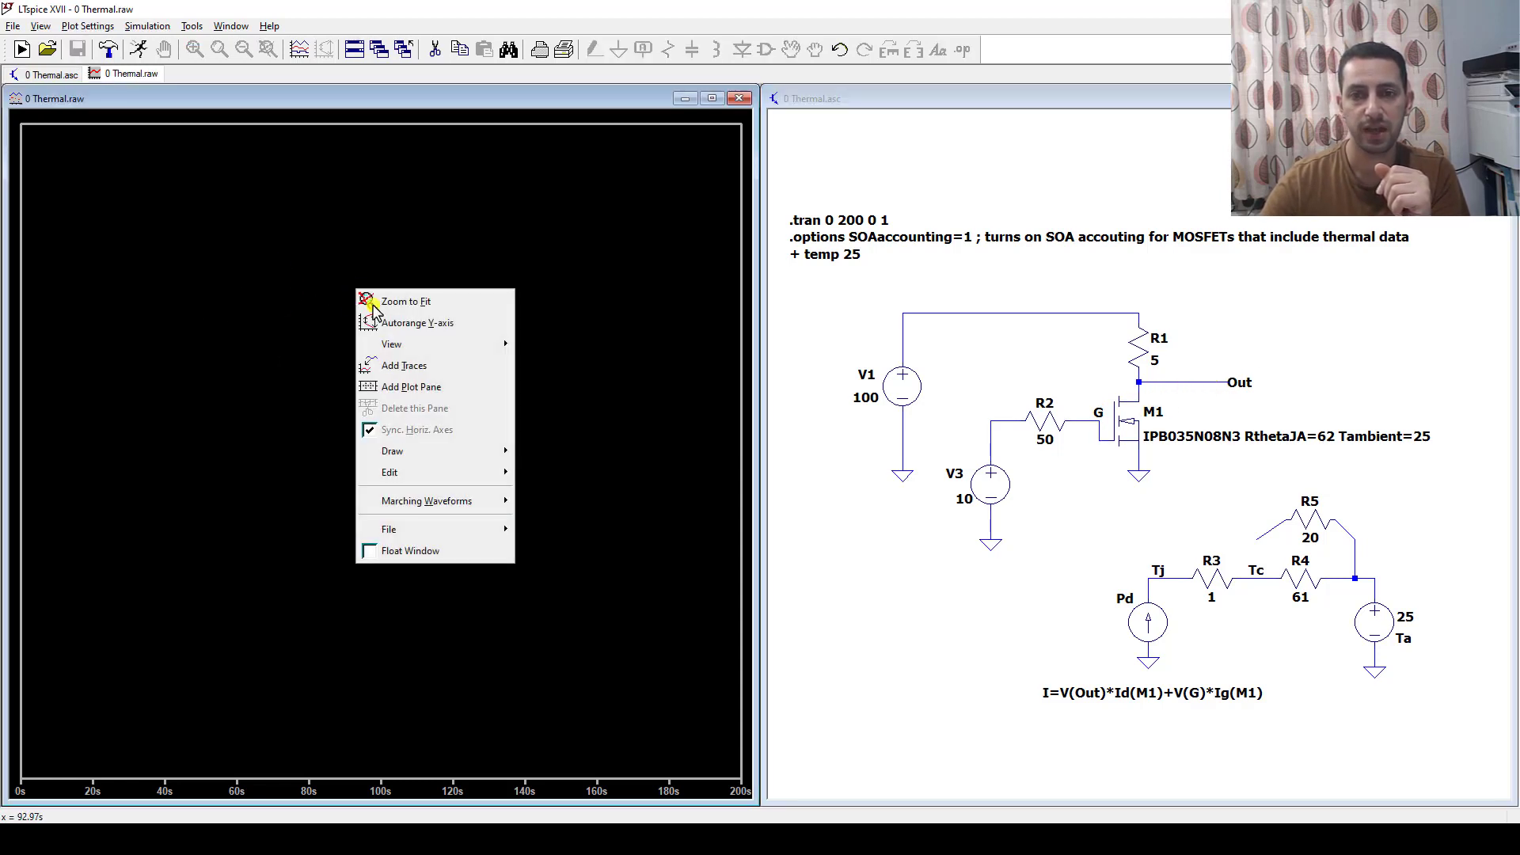
pyautogui.click(411, 368)
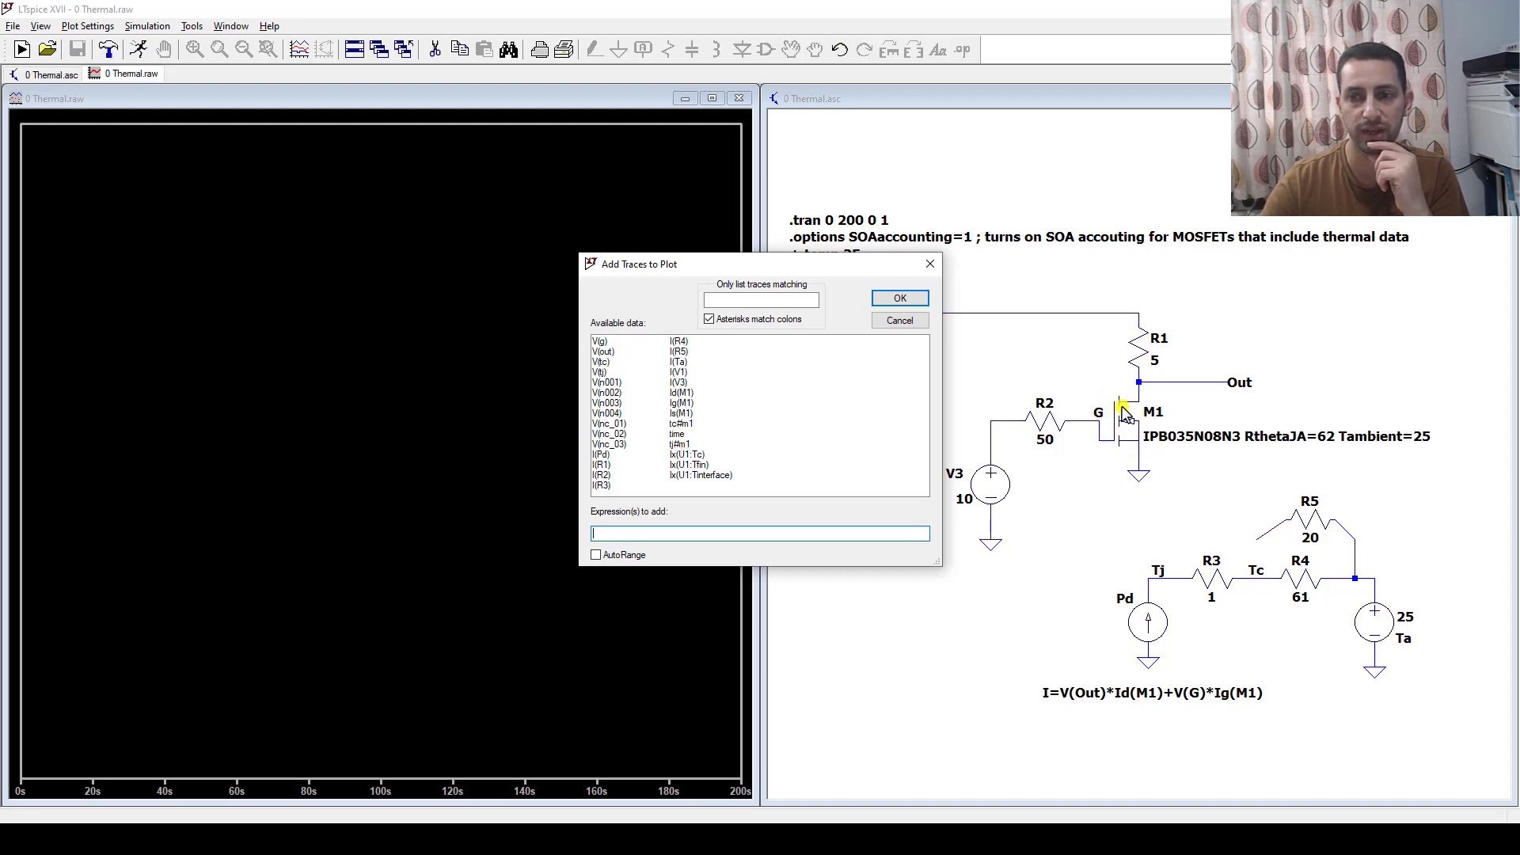
pyautogui.click(679, 445)
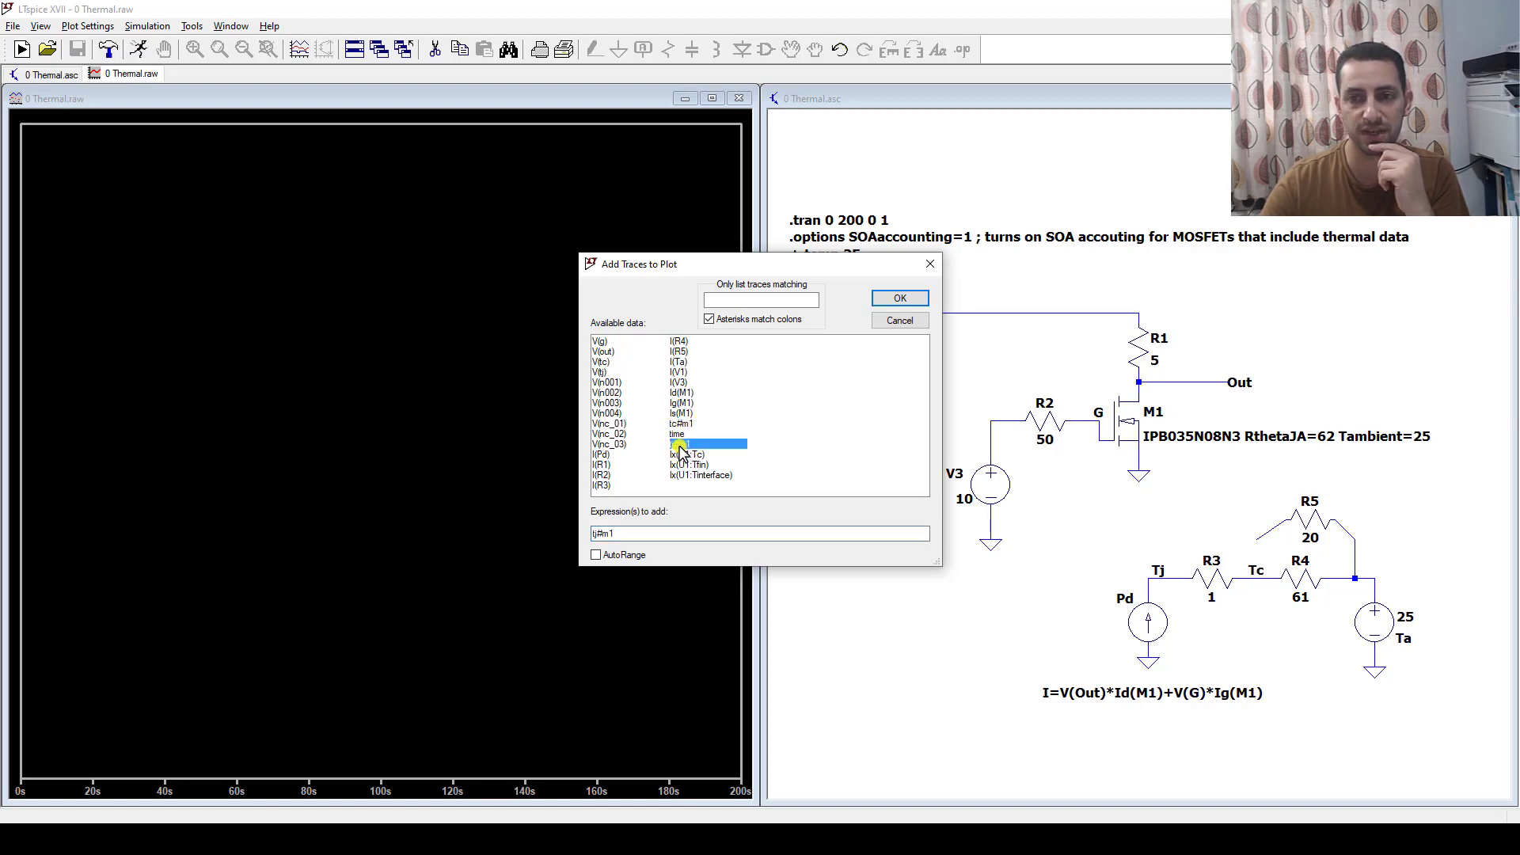
pyautogui.click(894, 298)
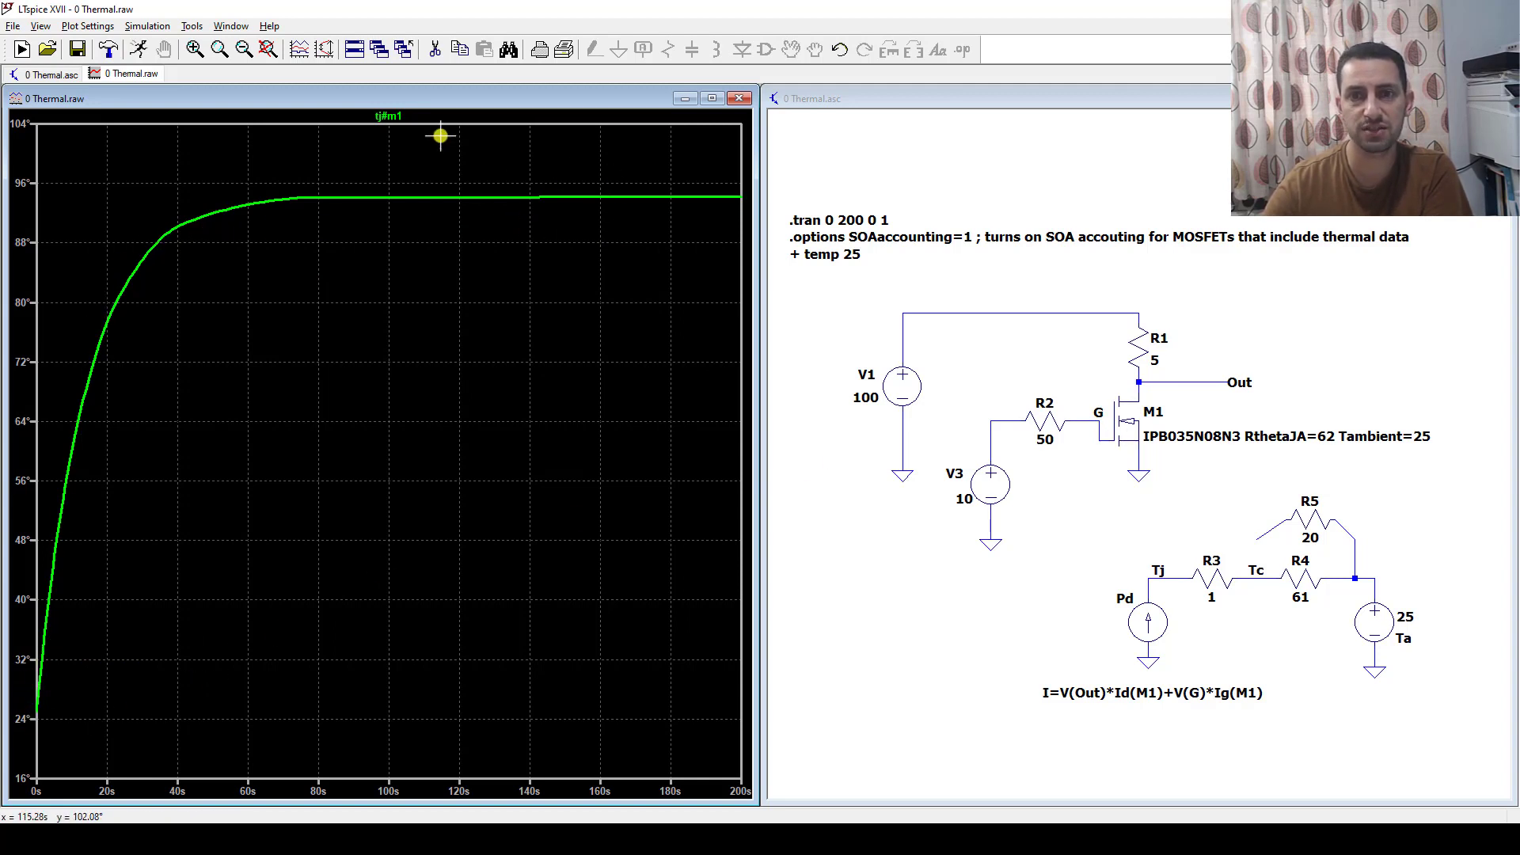
pyautogui.click(388, 116)
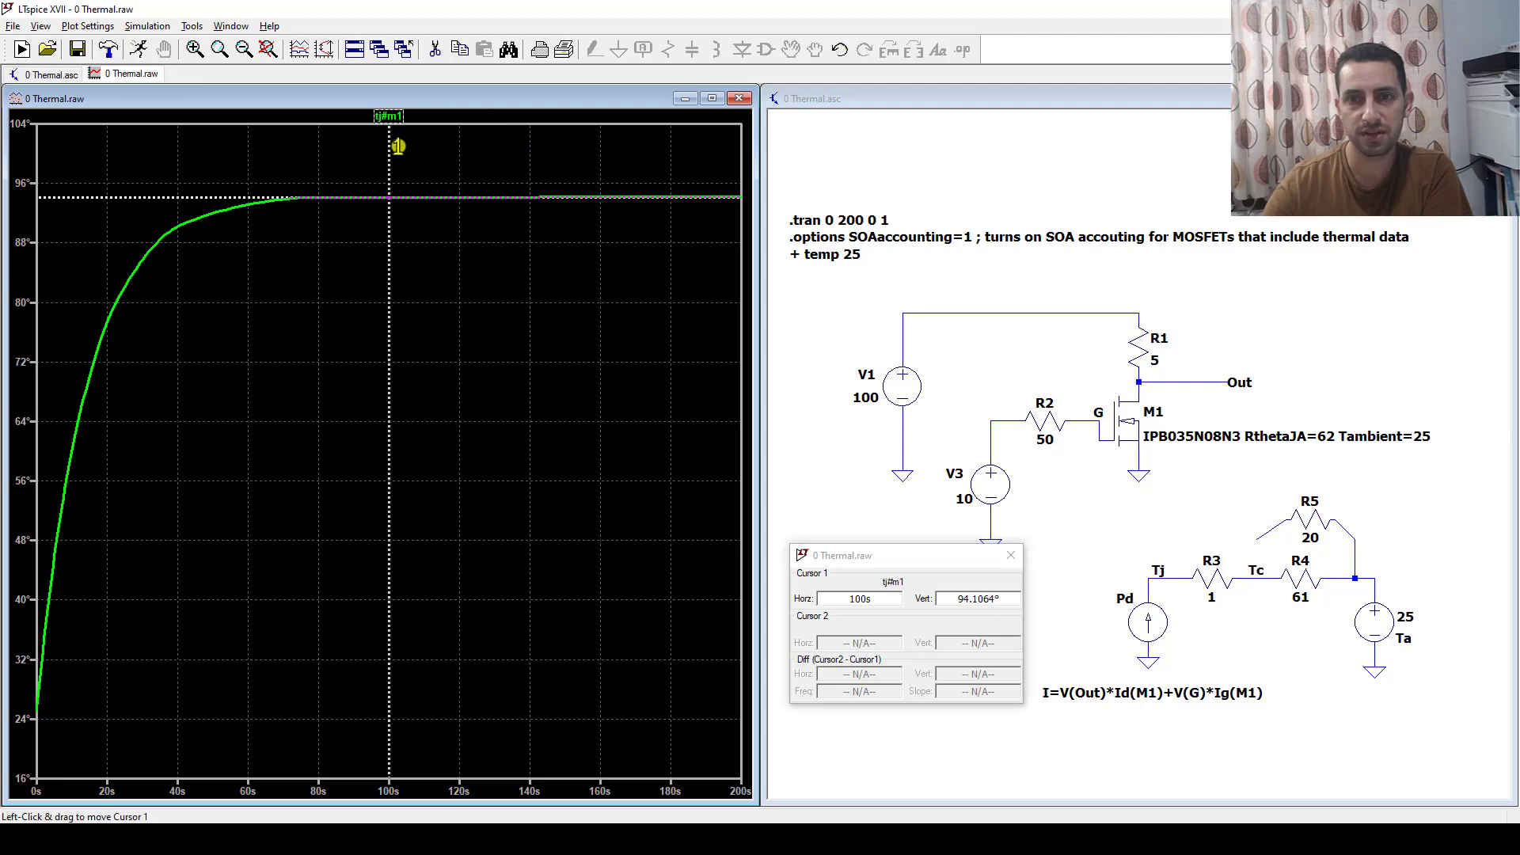
# Move the cursor along the tj#m1 trace to about 156 s, read the junction temperature, and close the cursor readout
pyautogui.moveTo(398, 147); pyautogui.dragTo(589, 151)
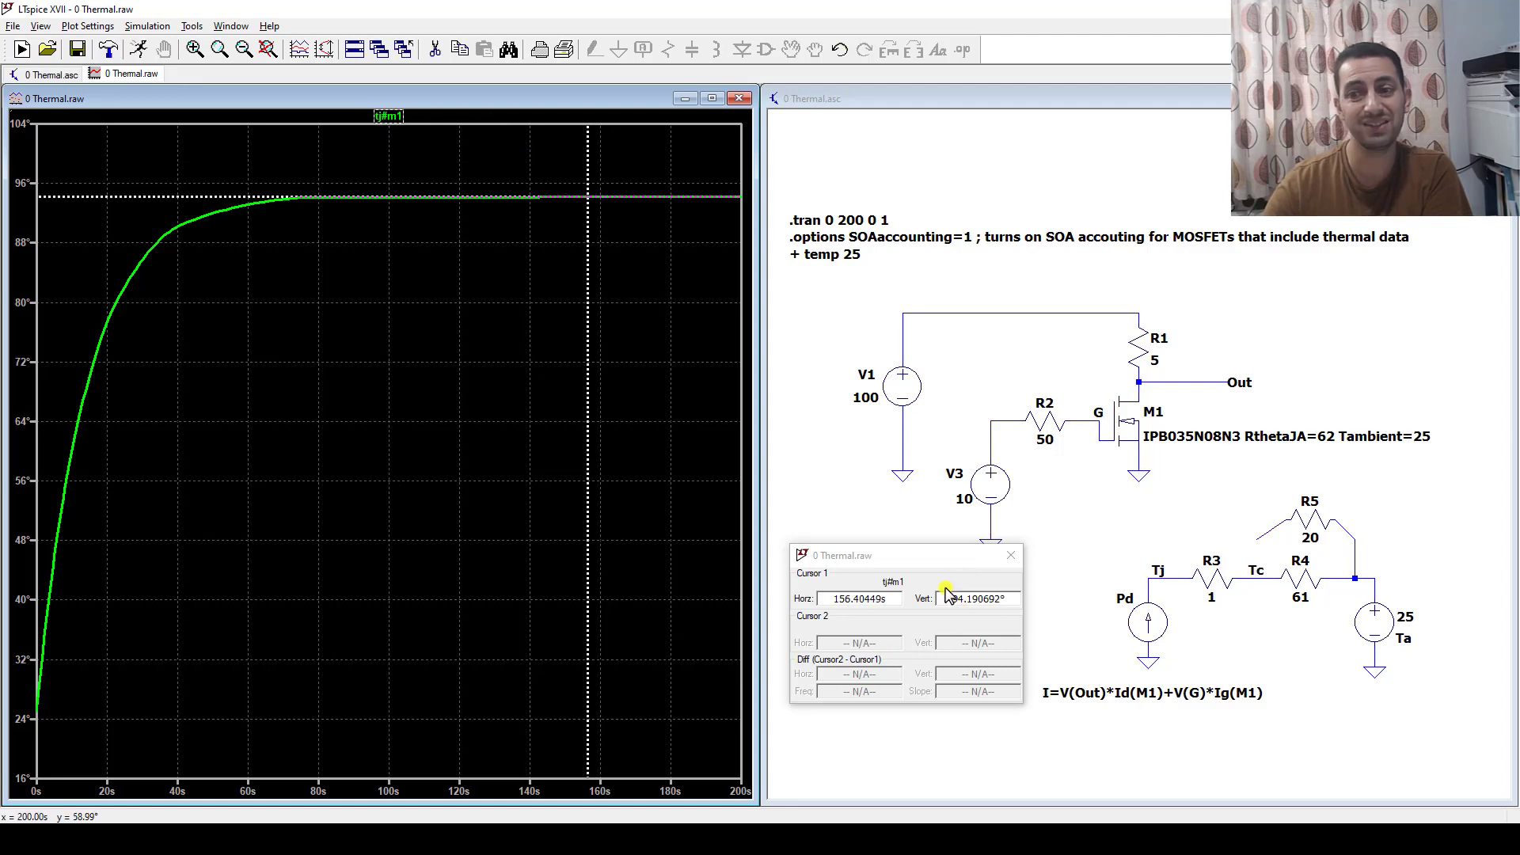
pyautogui.click(1011, 557)
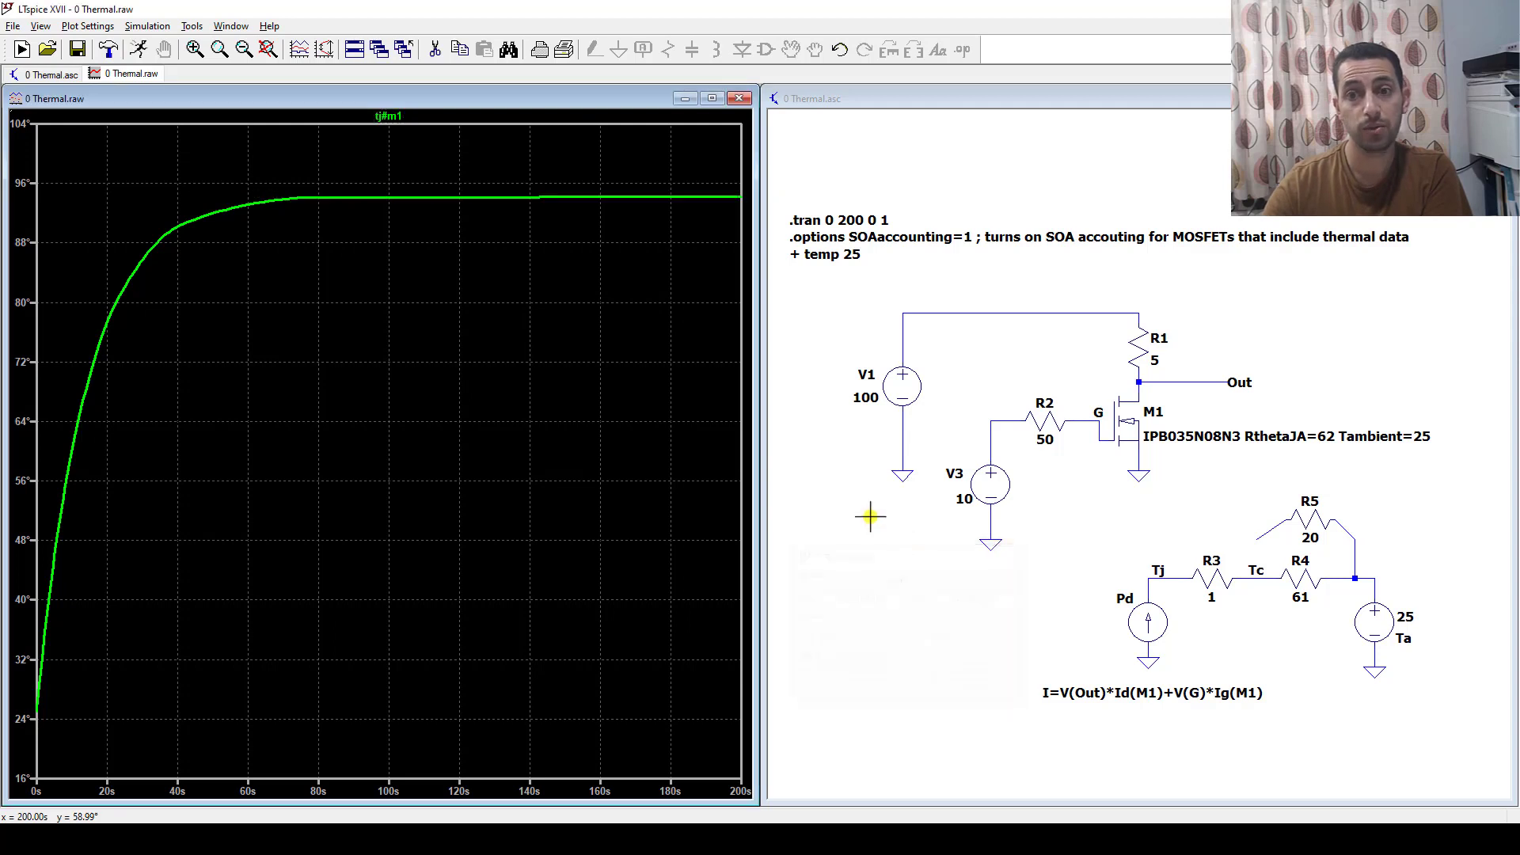
pyautogui.click(1068, 511)
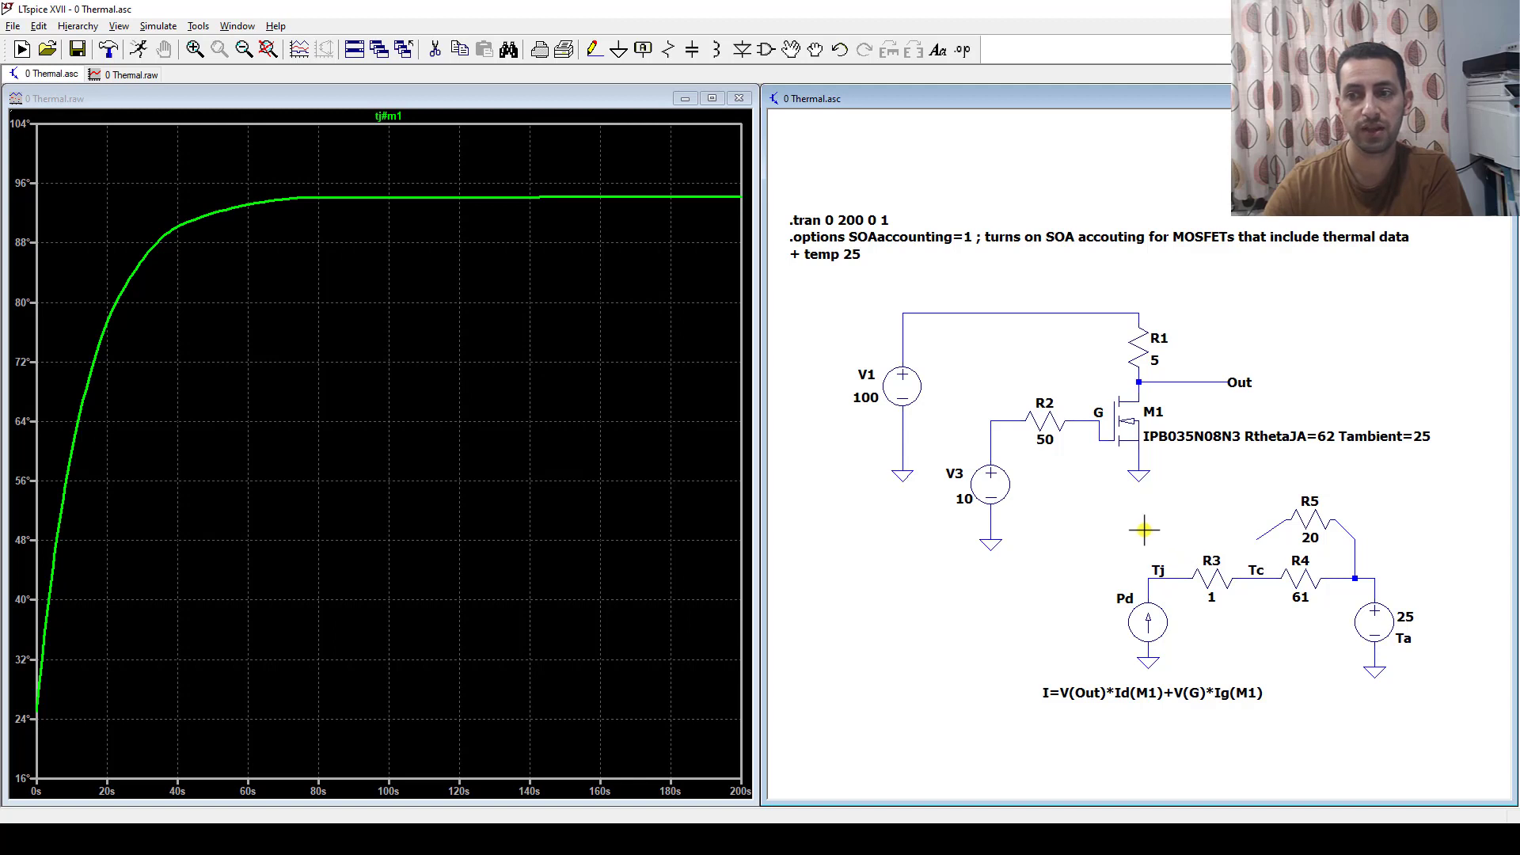
# Plot M1's power dissipation V(Out)*Id(M1)+V(G)*Ig(M1) alongside tj#m1, and delete that power trace
pyautogui.keyDown('alt'); pyautogui.click(1128, 428); pyautogui.keyUp('alt')
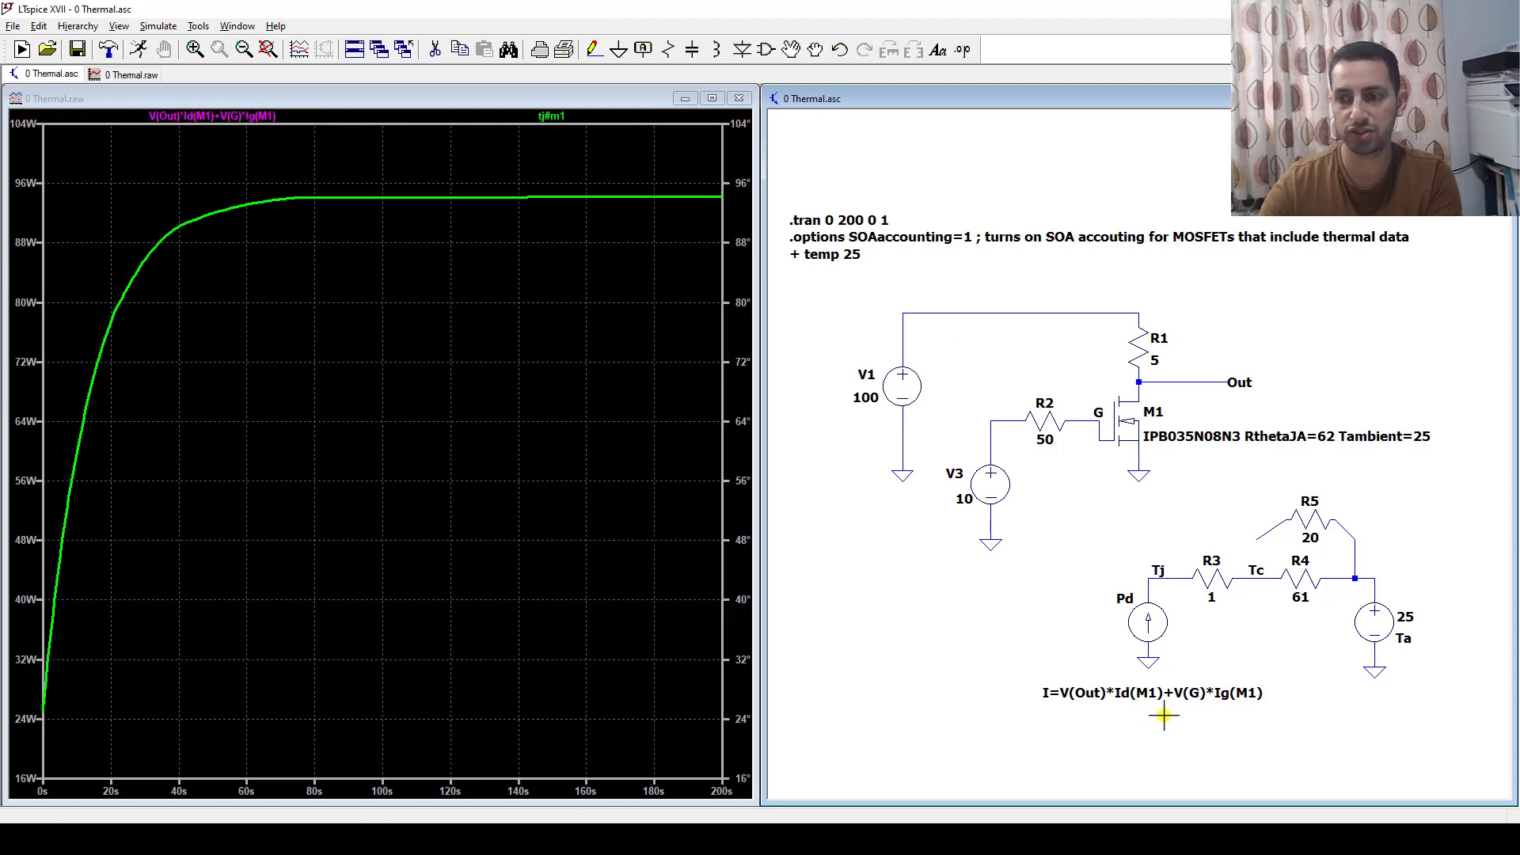
pyautogui.rightClick(269, 117)
pyautogui.click(772, 467)
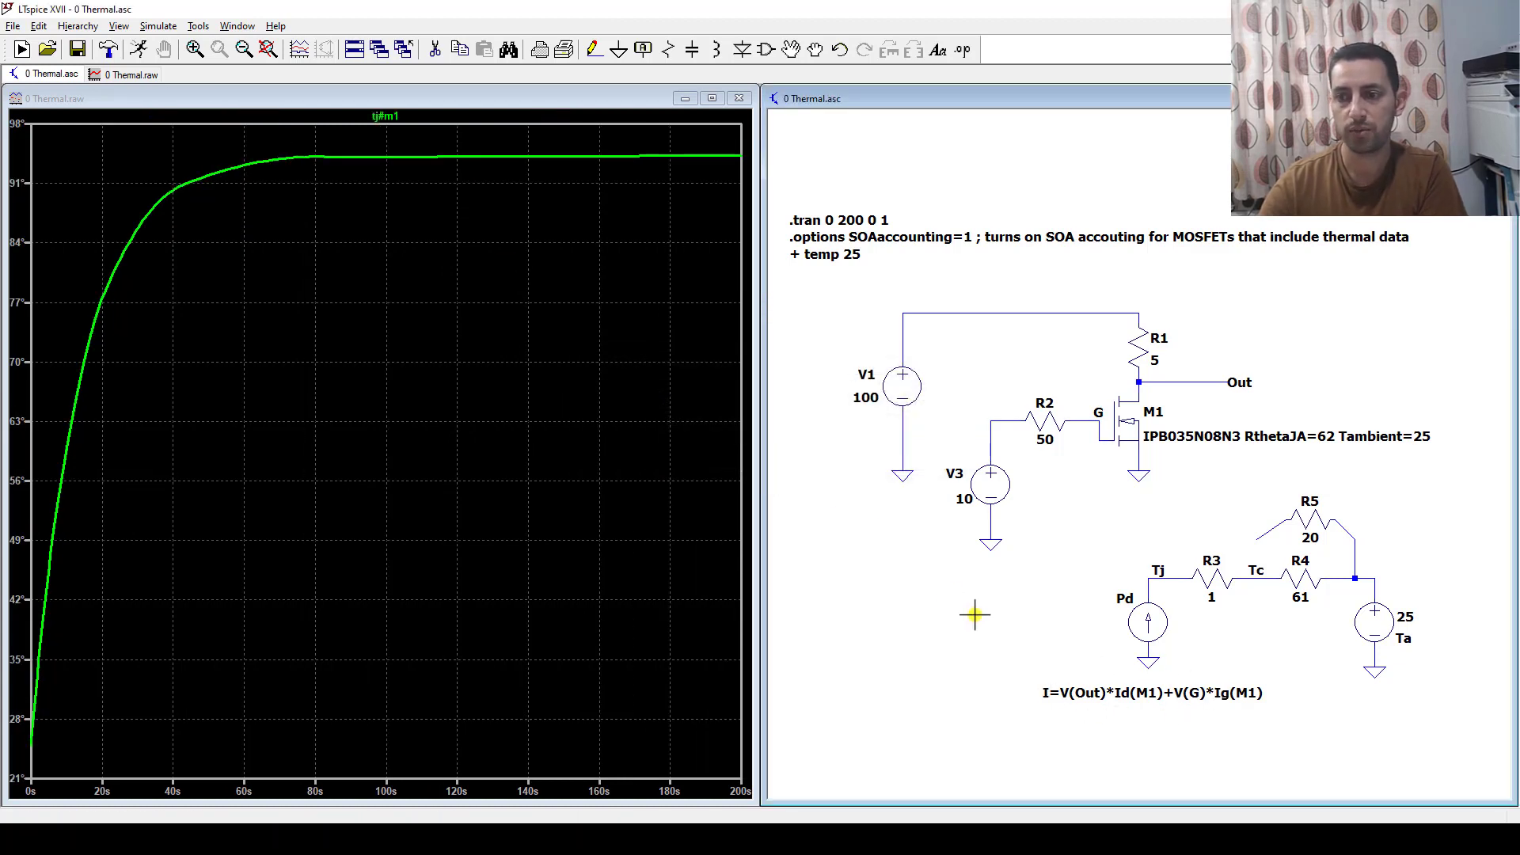
# Plot the thermal circuit's V(tj) with tj#m1 and read its value with a cursor at about 22 s
pyautogui.click(1174, 577)
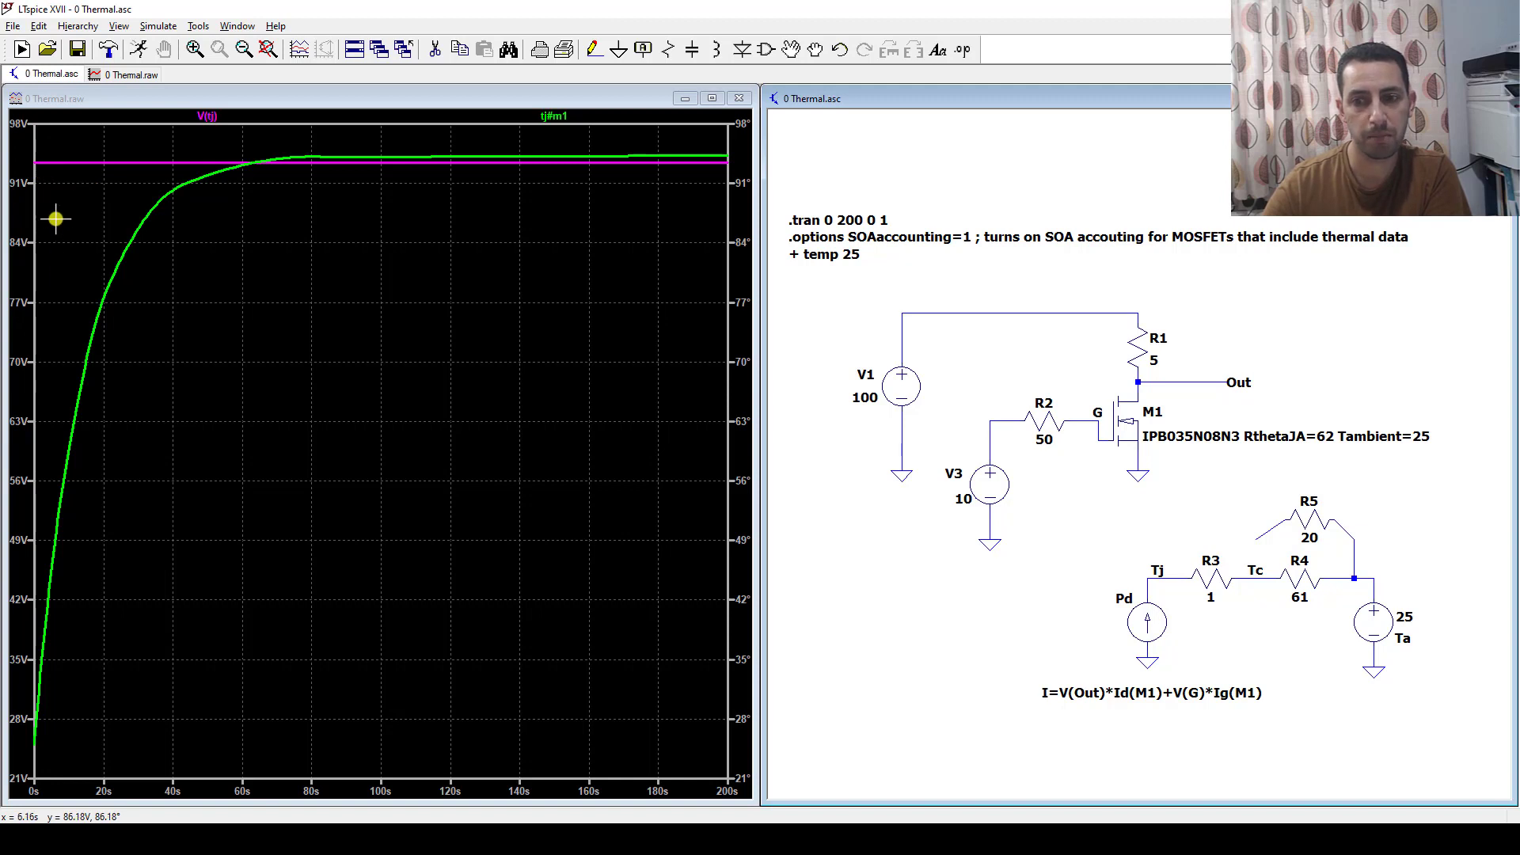
pyautogui.click(207, 116)
pyautogui.moveTo(381, 129); pyautogui.dragTo(111, 129)
pyautogui.moveTo(950, 599); pyautogui.dragTo(990, 602)
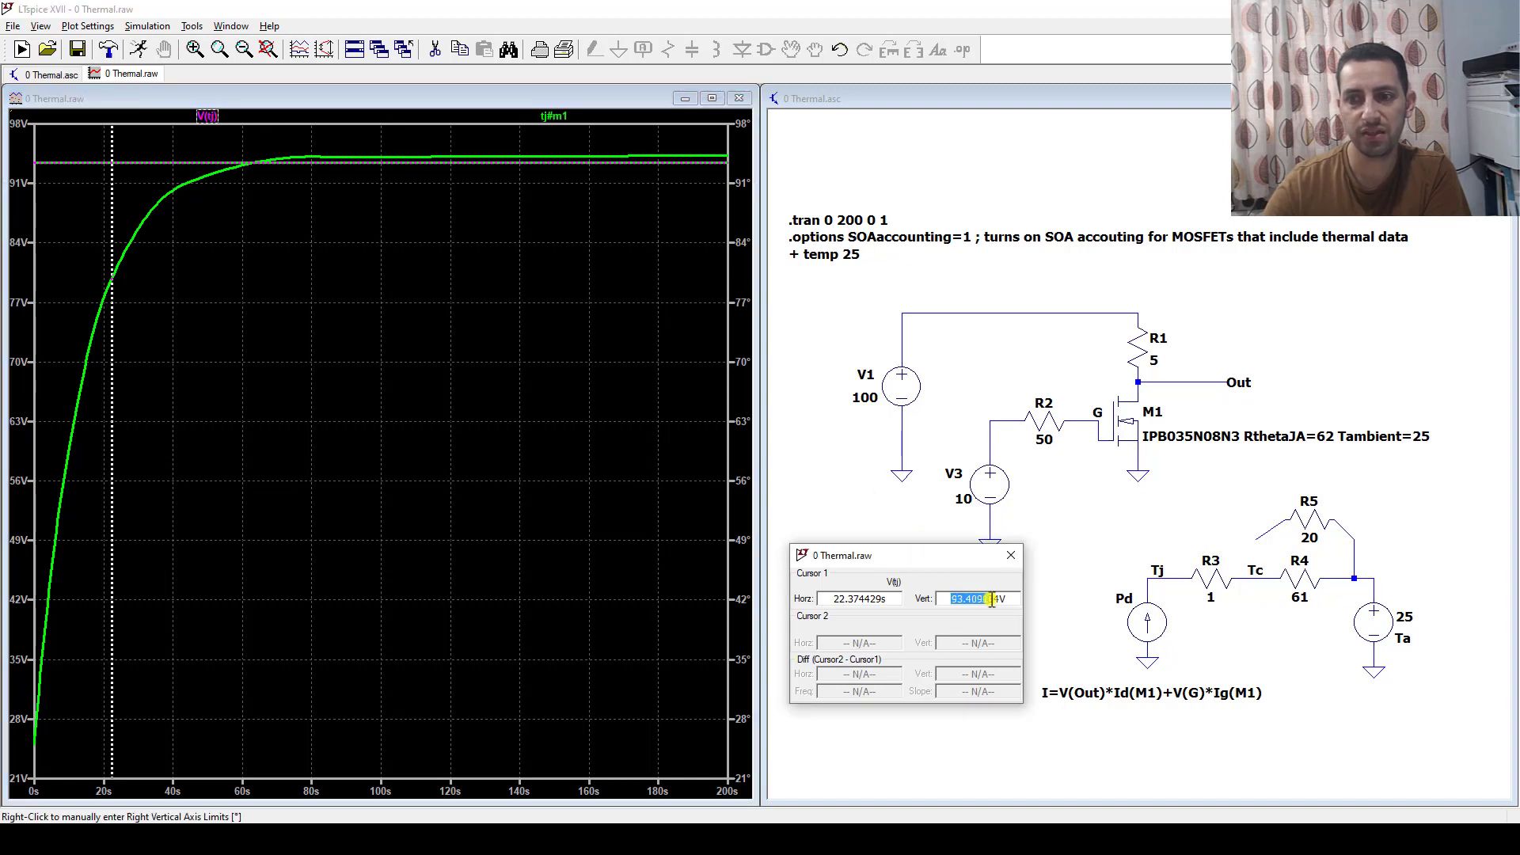
# Attach the cursor to tj#m1, read its settled value at about 140 s, and close the cursor readout
pyautogui.click(560, 117)
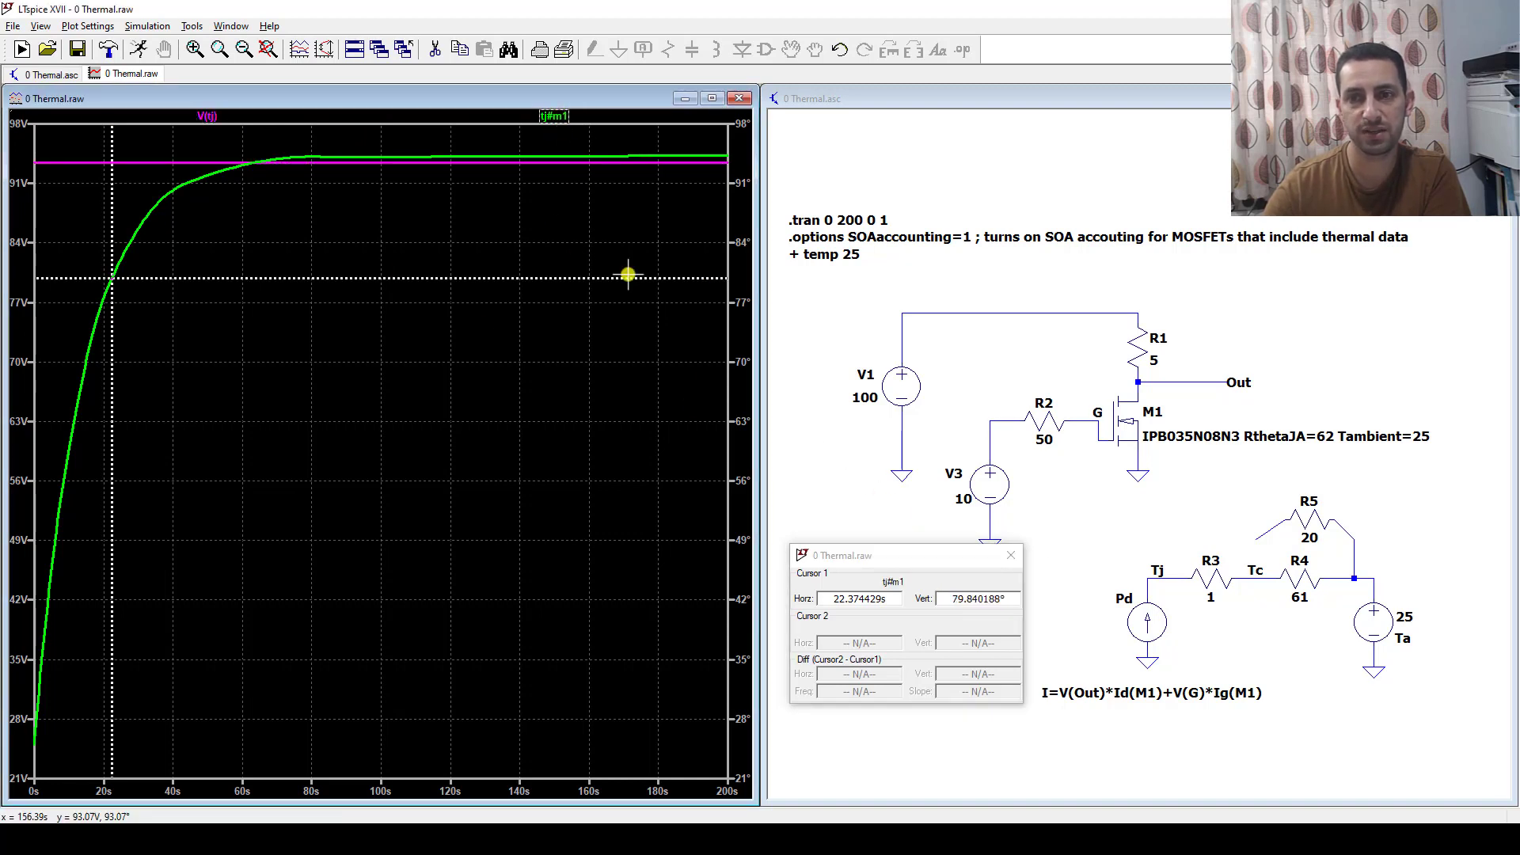
pyautogui.moveTo(110, 193); pyautogui.dragTo(519, 164)
pyautogui.click(944, 598)
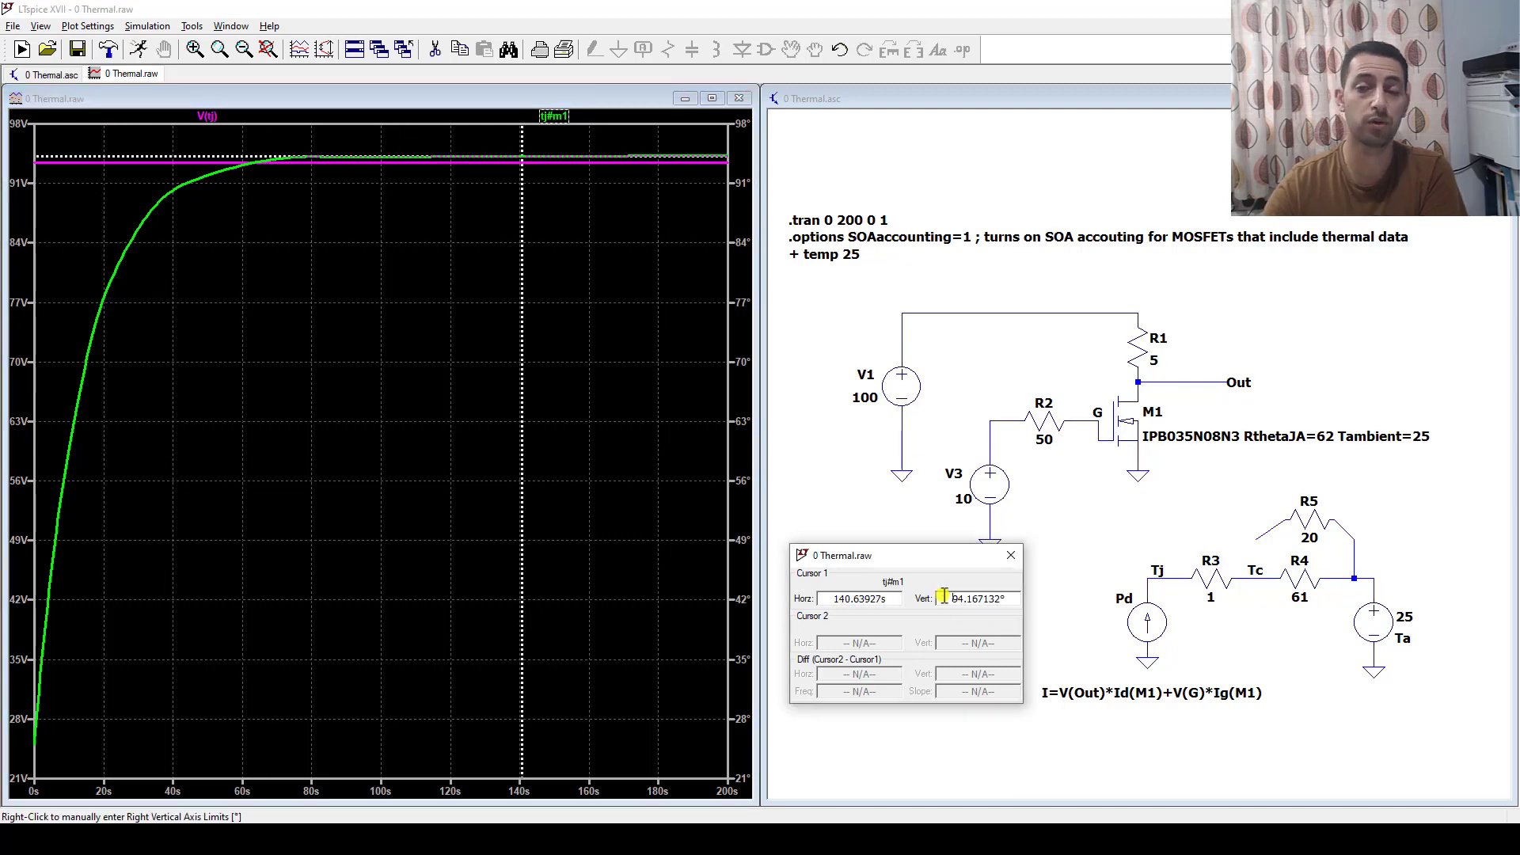
pyautogui.click(1009, 557)
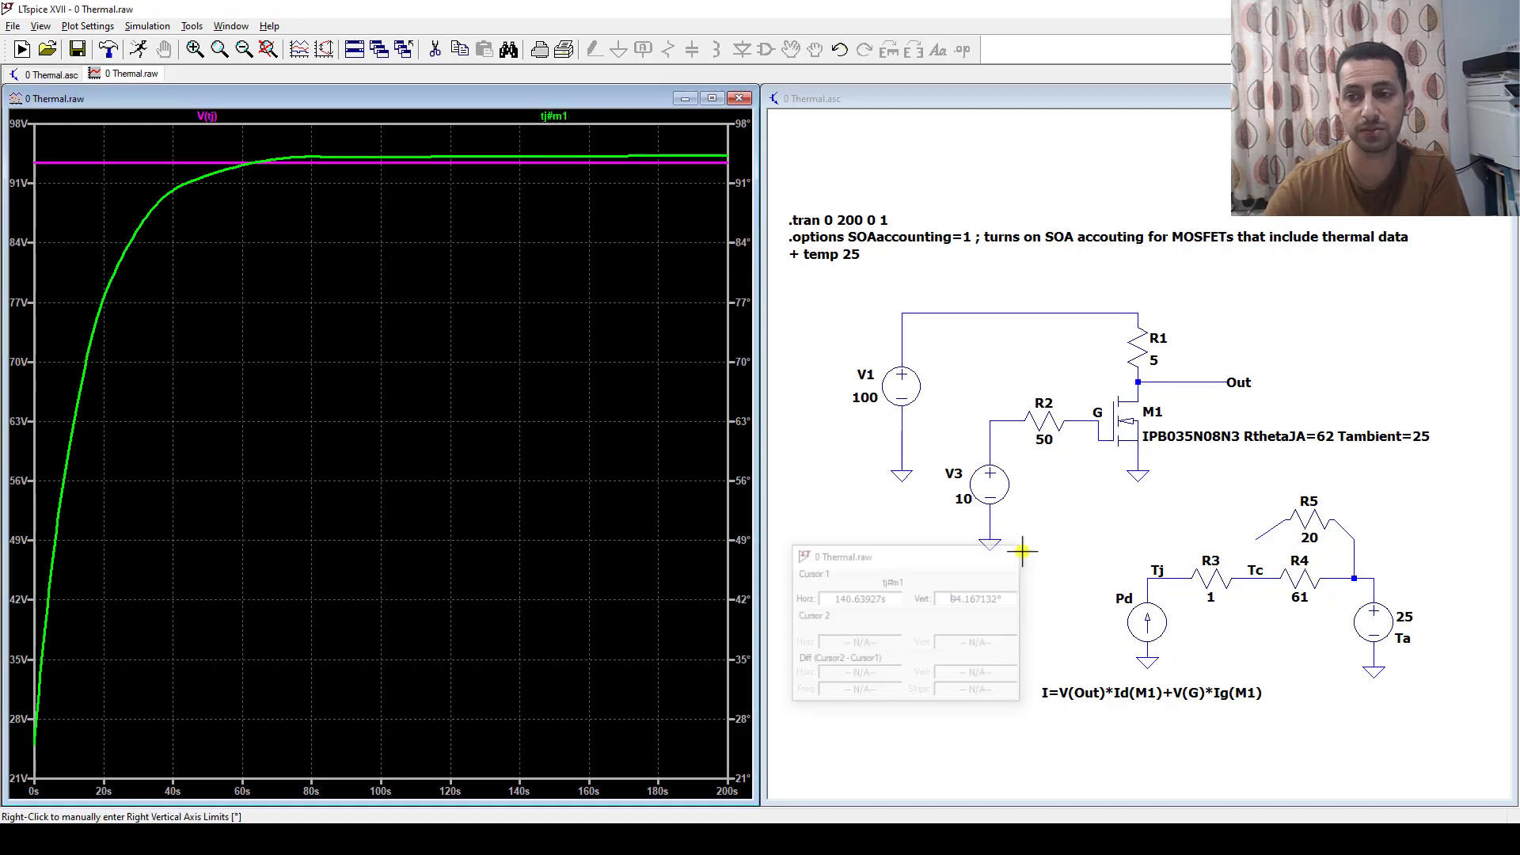
pyautogui.click(1029, 547)
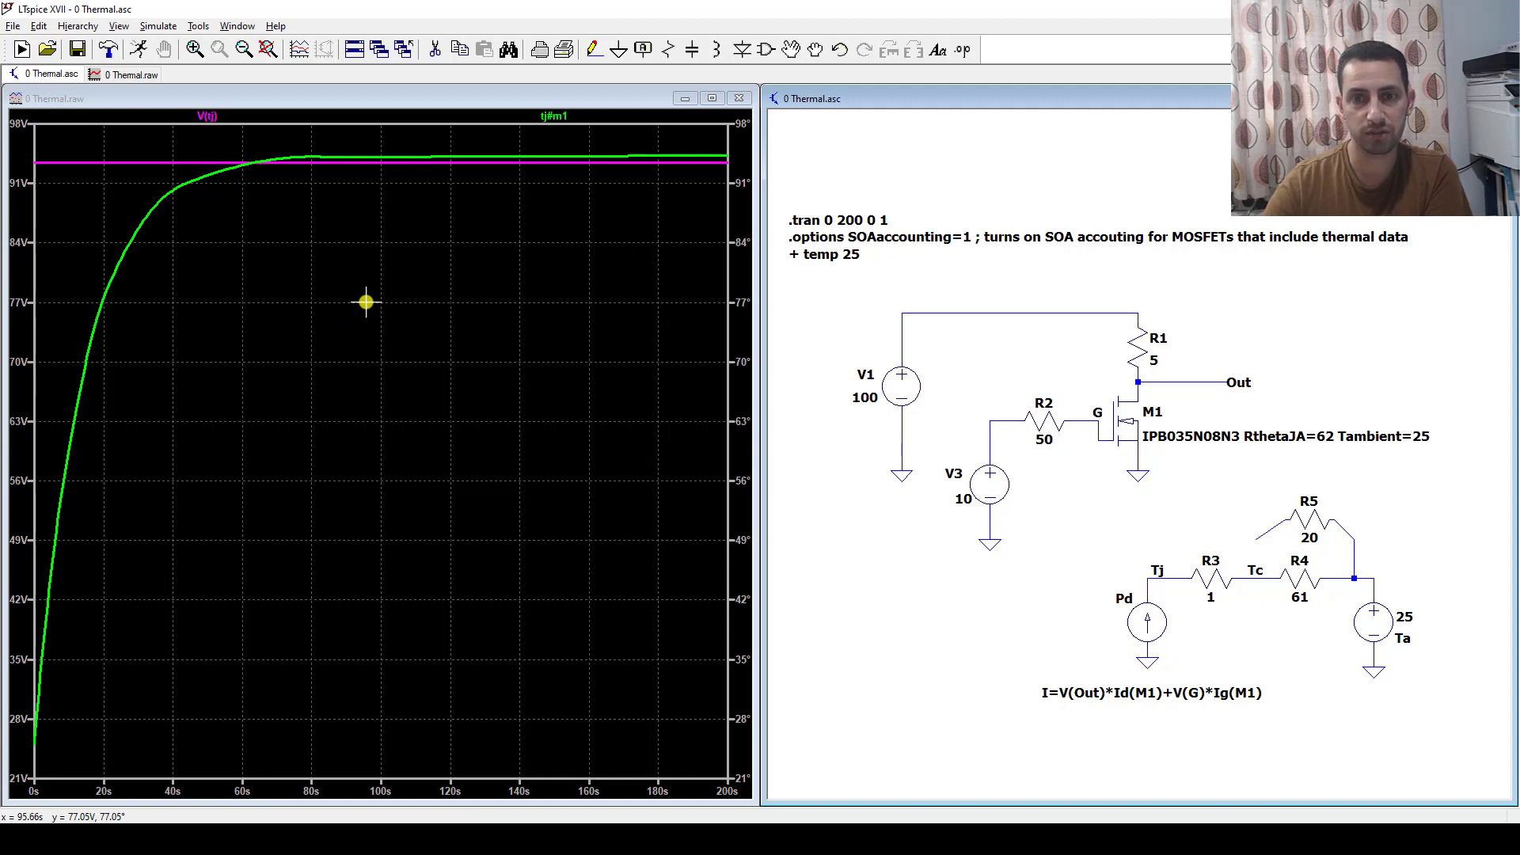
# Add M1's case temperature tc#m1 and the thermal circuit's V(tc) to the plot
pyautogui.rightClick(366, 301)
pyautogui.click(402, 379)
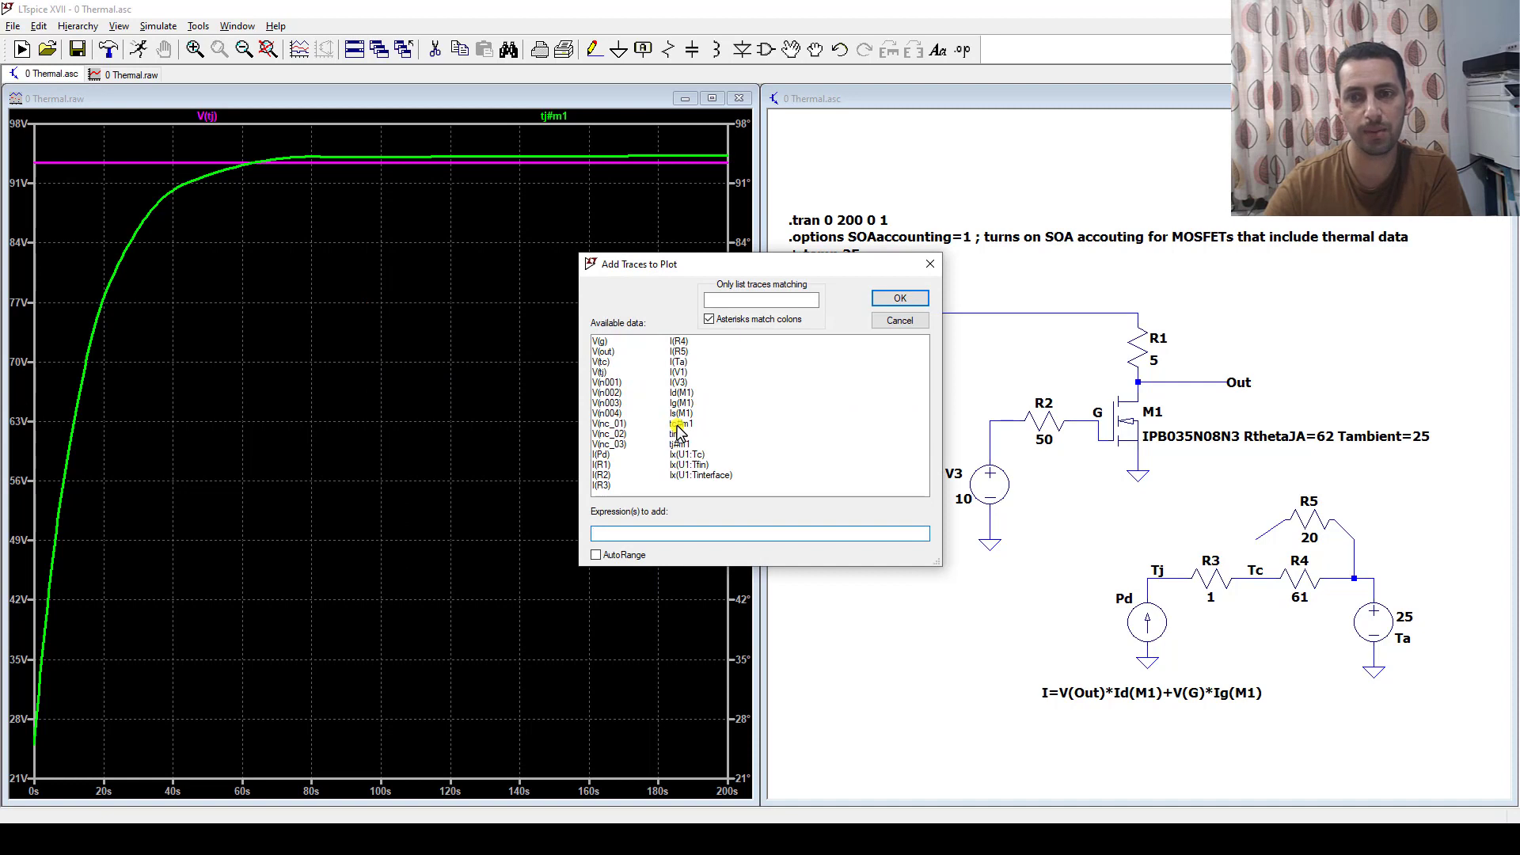
pyautogui.click(678, 425)
pyautogui.click(900, 297)
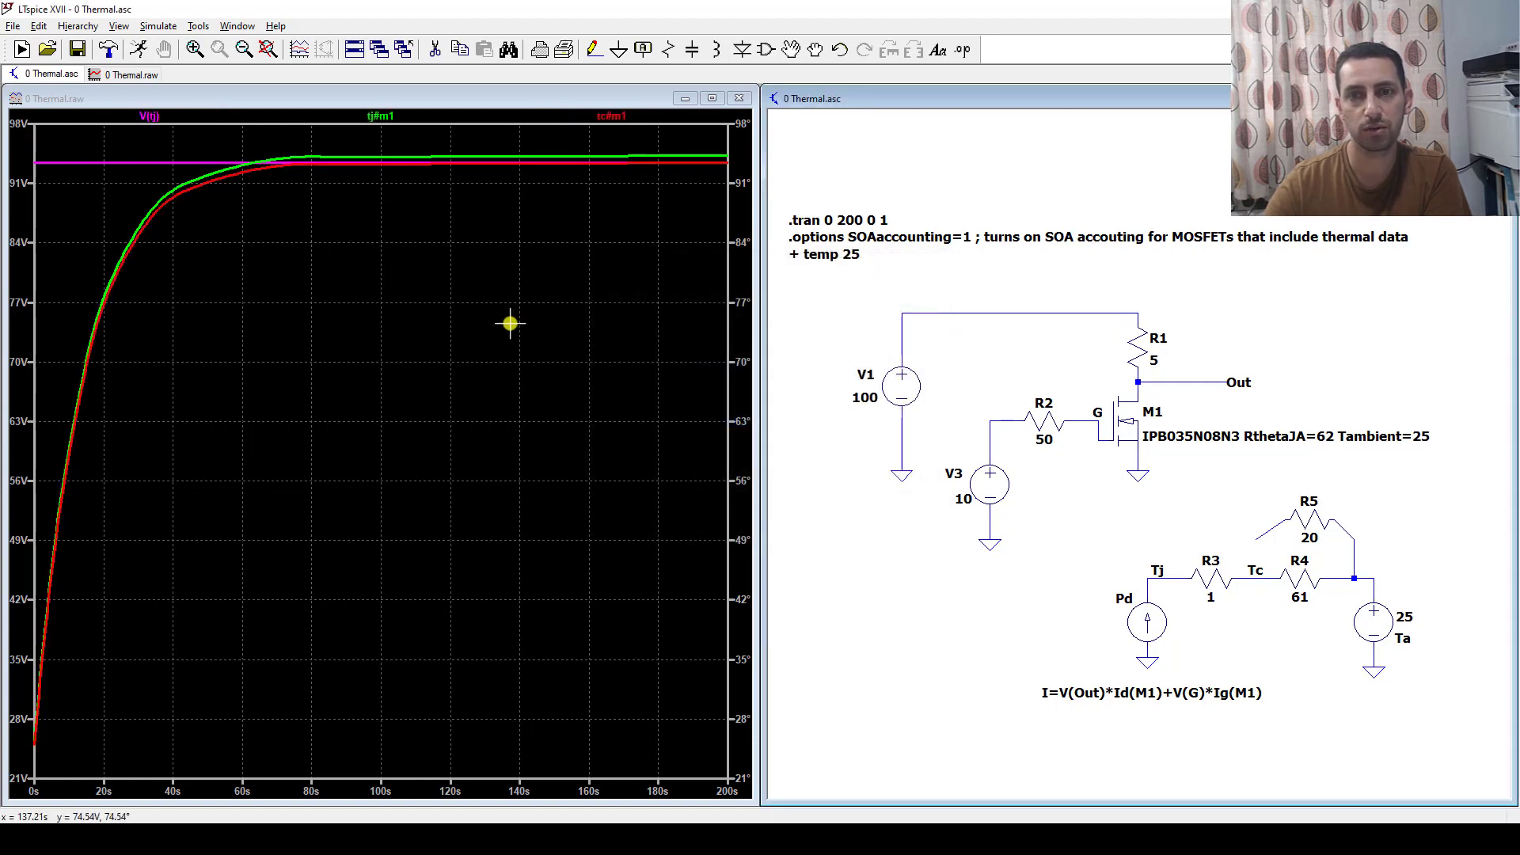
pyautogui.click(1265, 573)
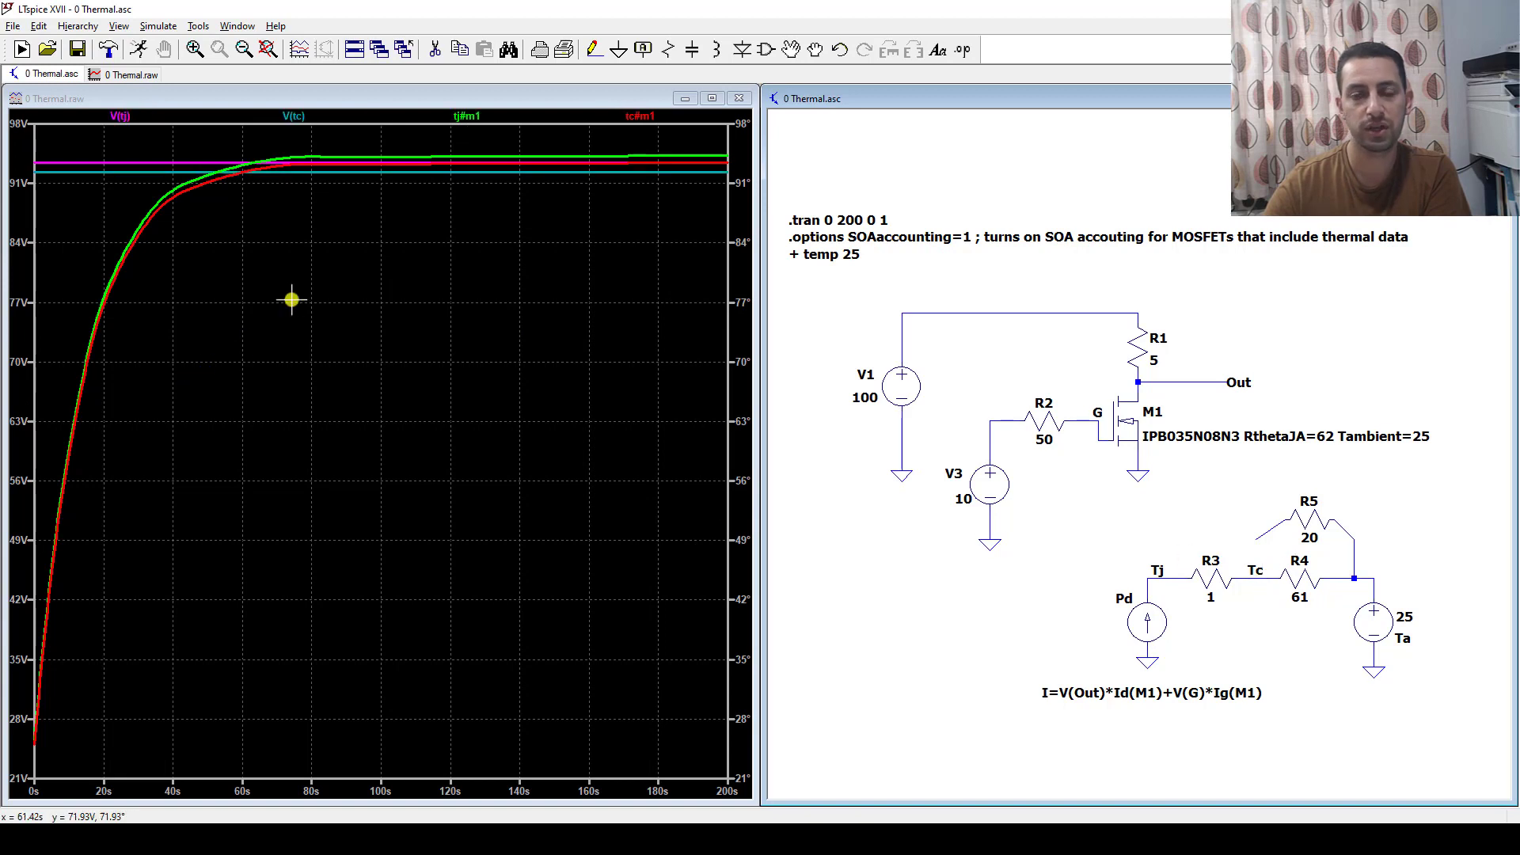
# Read V(tc) with a cursor at about 198.5 s in the settled end portion of the plot, from 196 to 200 s
pyautogui.moveTo(688, 143); pyautogui.dragTo(739, 191)
pyautogui.moveTo(515, 252); pyautogui.dragTo(715, 546)
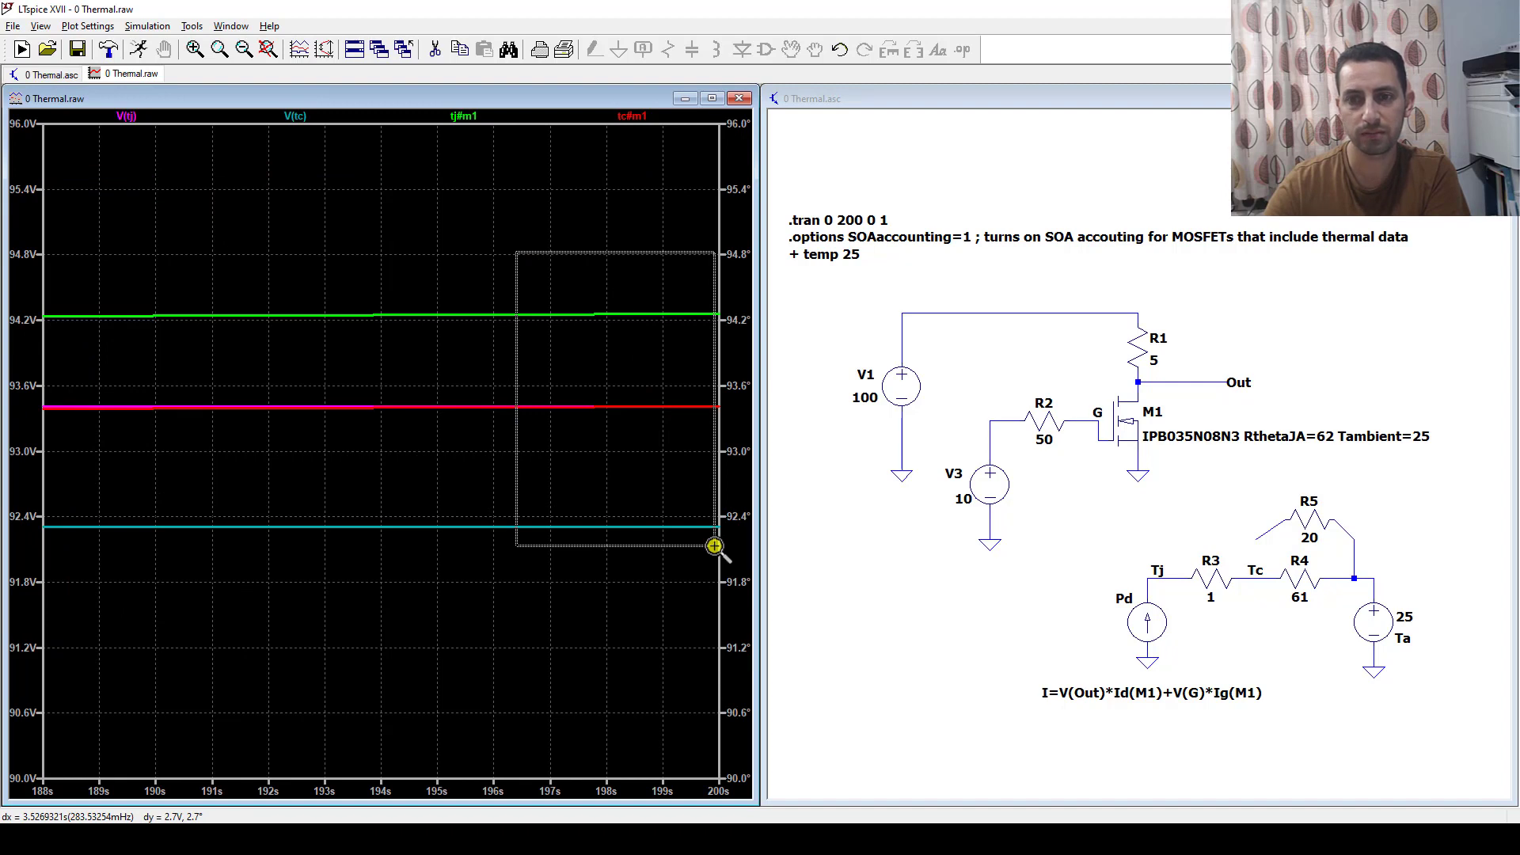
pyautogui.moveTo(715, 546); pyautogui.dragTo(715, 547)
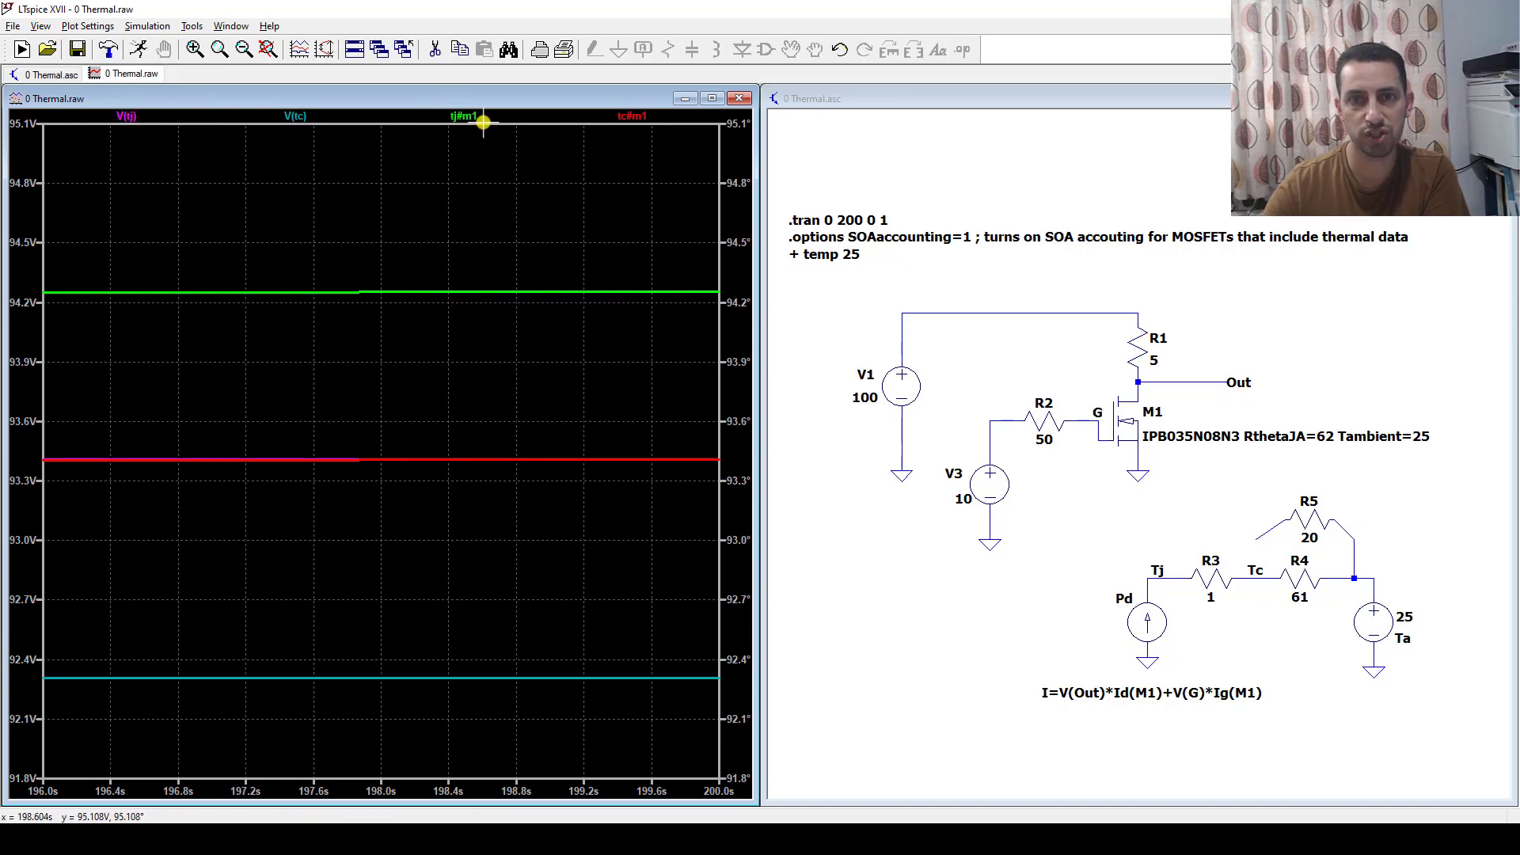
pyautogui.click(297, 119)
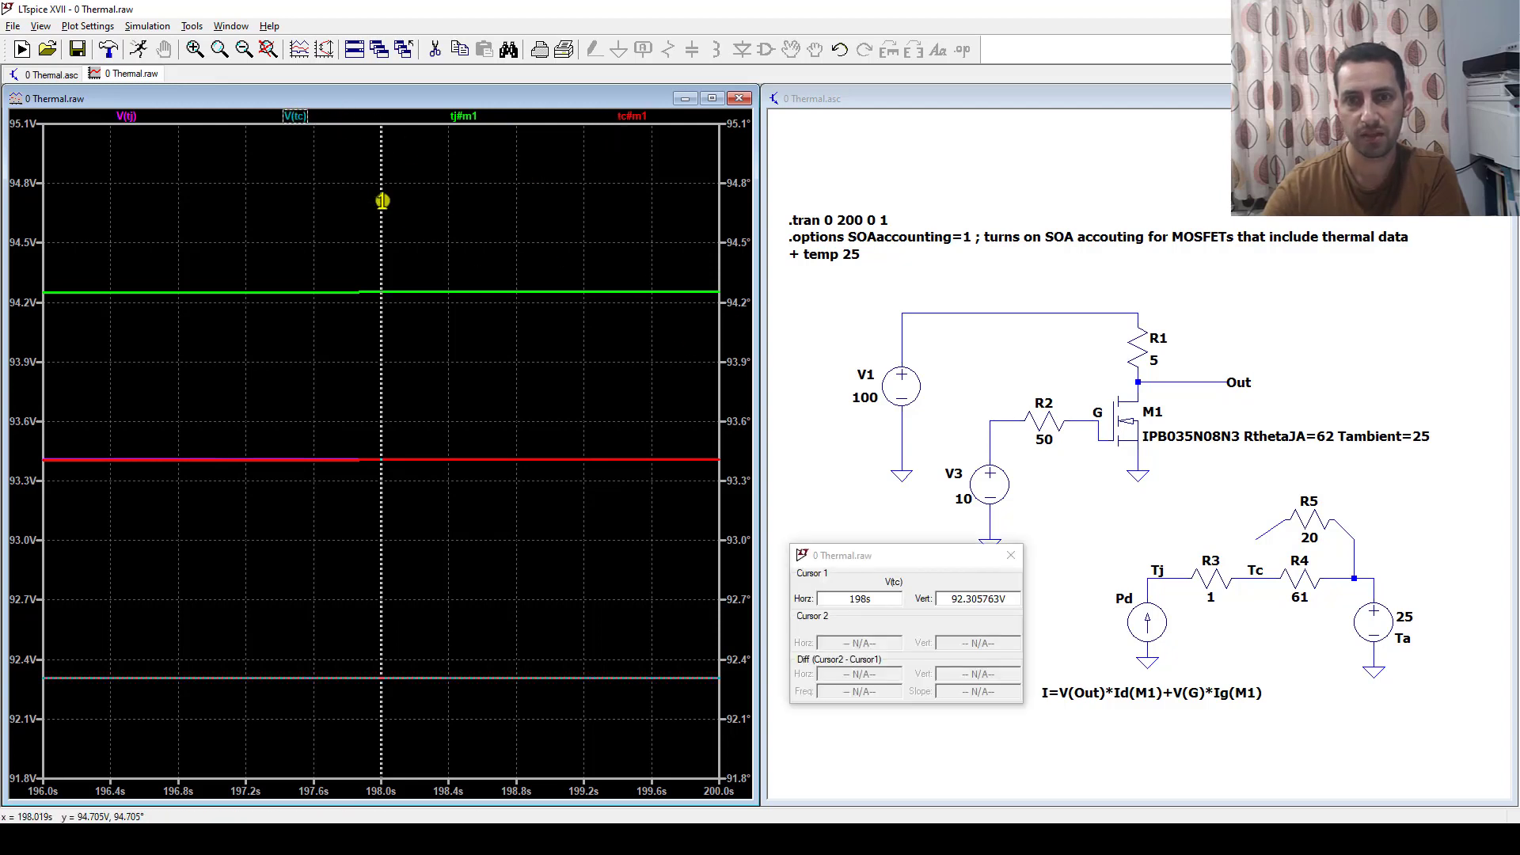
pyautogui.moveTo(383, 204); pyautogui.dragTo(465, 212)
pyautogui.moveTo(1001, 598); pyautogui.dragTo(954, 588)
# Attach the cursor to tc#m1, read its value for comparison with V(tc), and return to the schematic
pyautogui.click(632, 117)
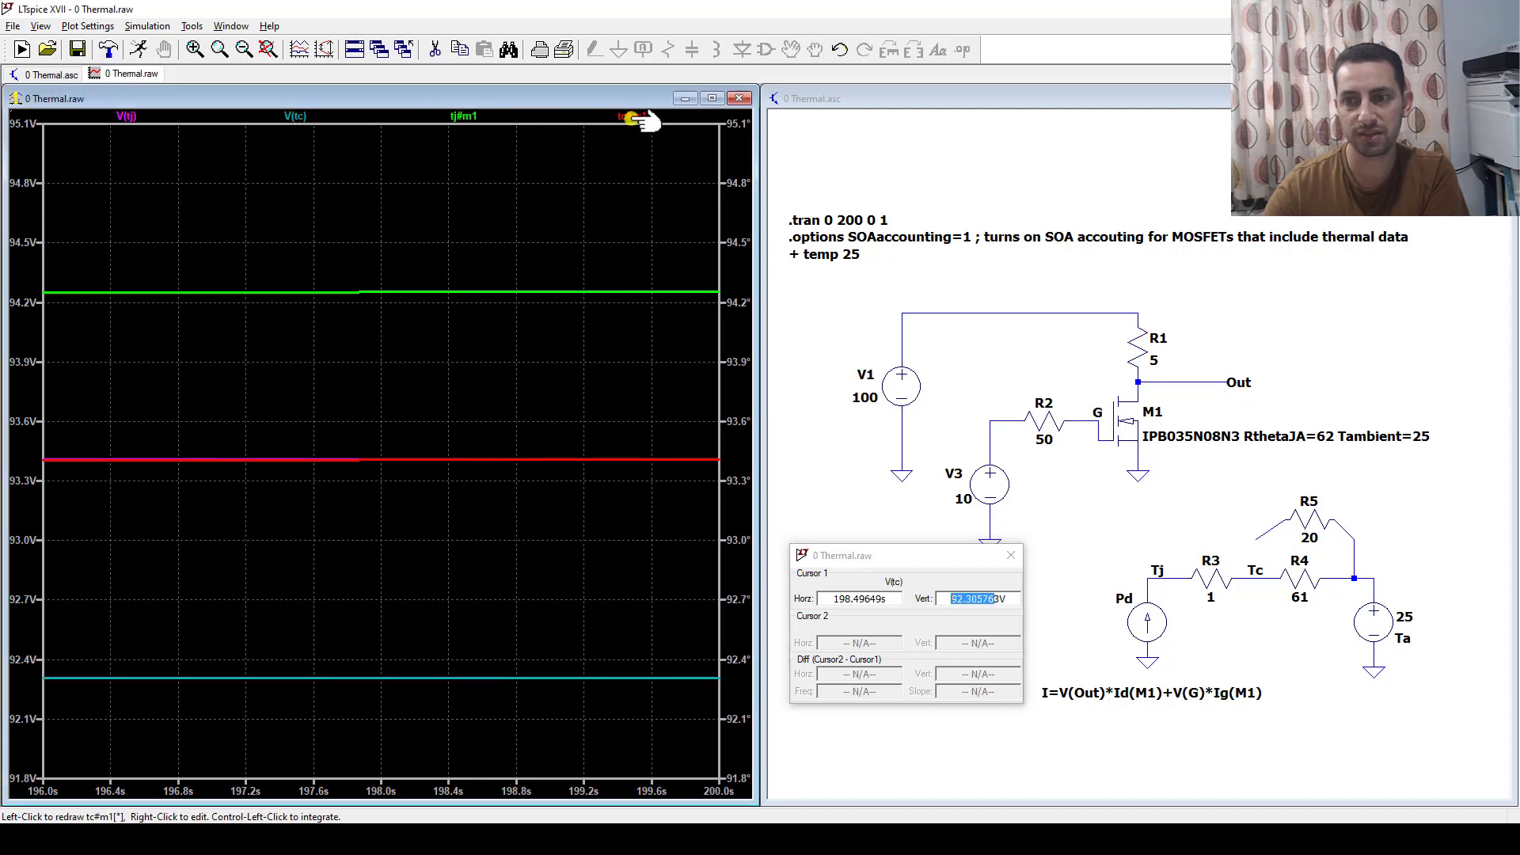
pyautogui.click(999, 600)
pyautogui.moveTo(999, 599); pyautogui.dragTo(954, 595)
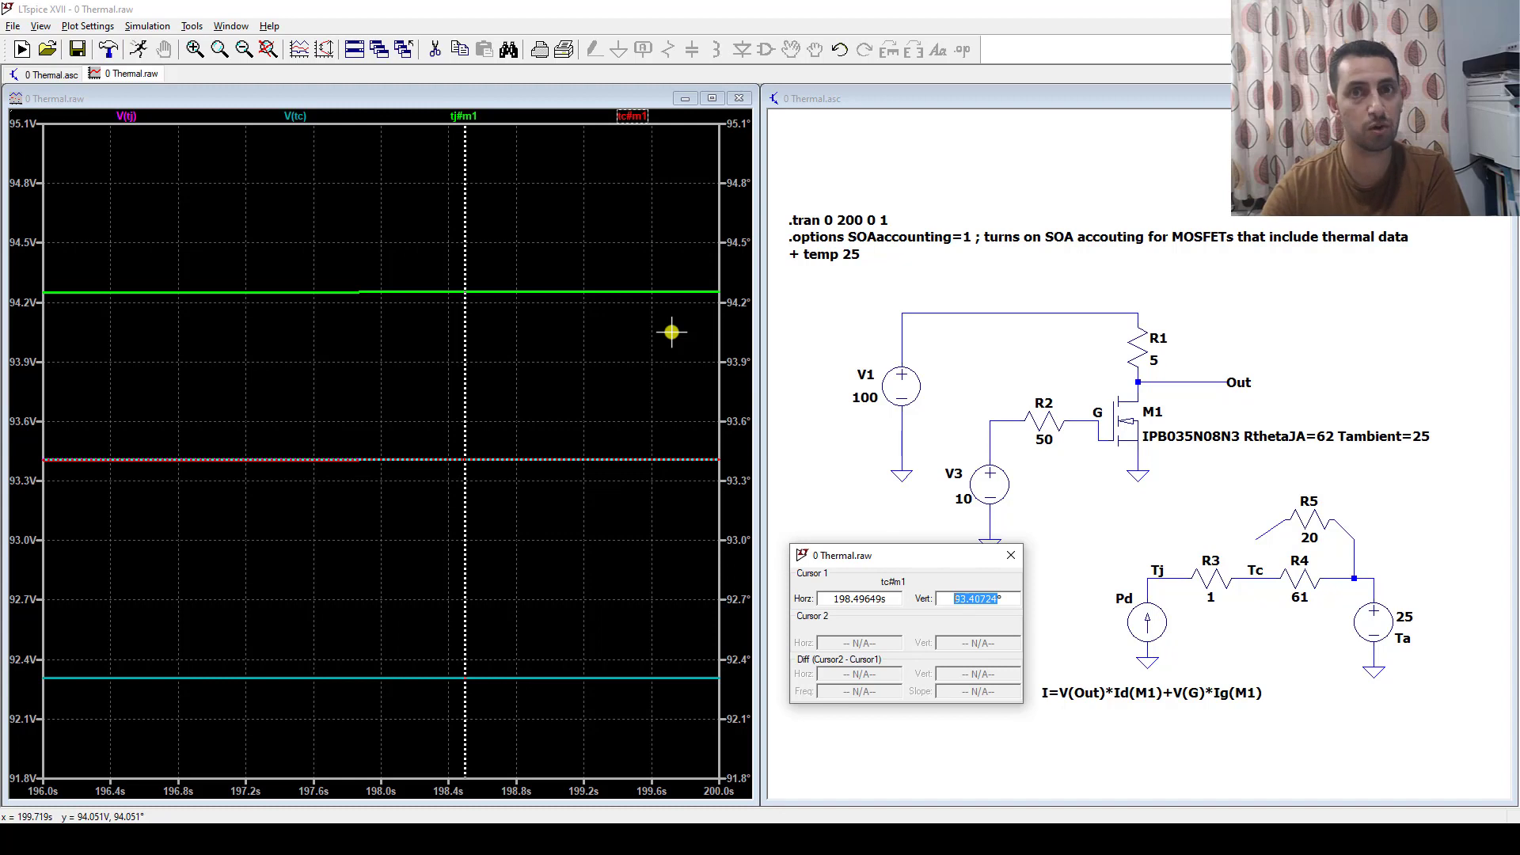
pyautogui.click(994, 280)
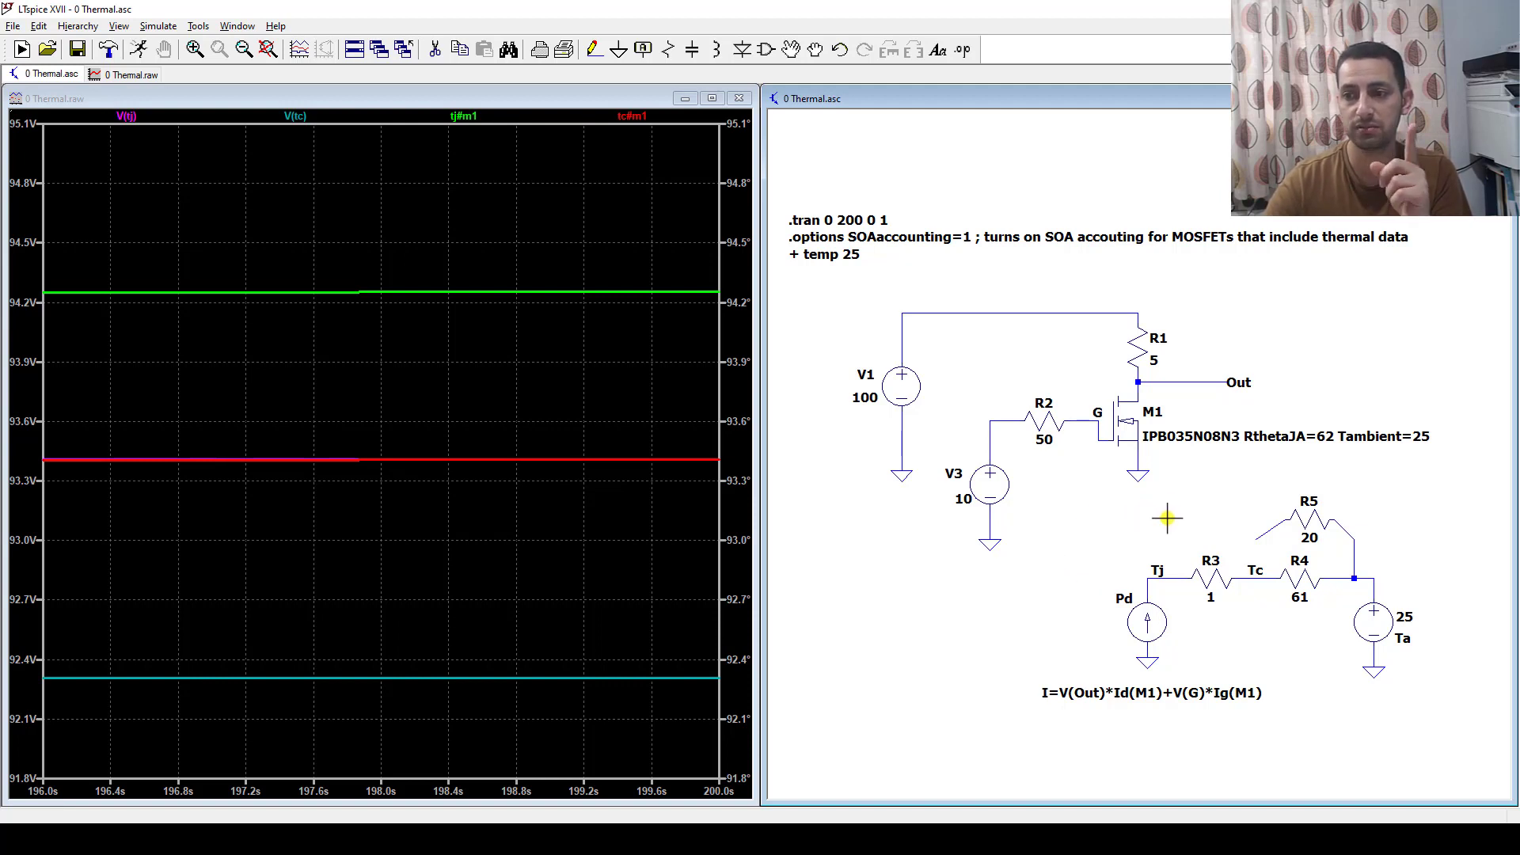
# Wire the open end of R5 to node Tc so that it is in parallel with R4
pyautogui.click(586, 50)
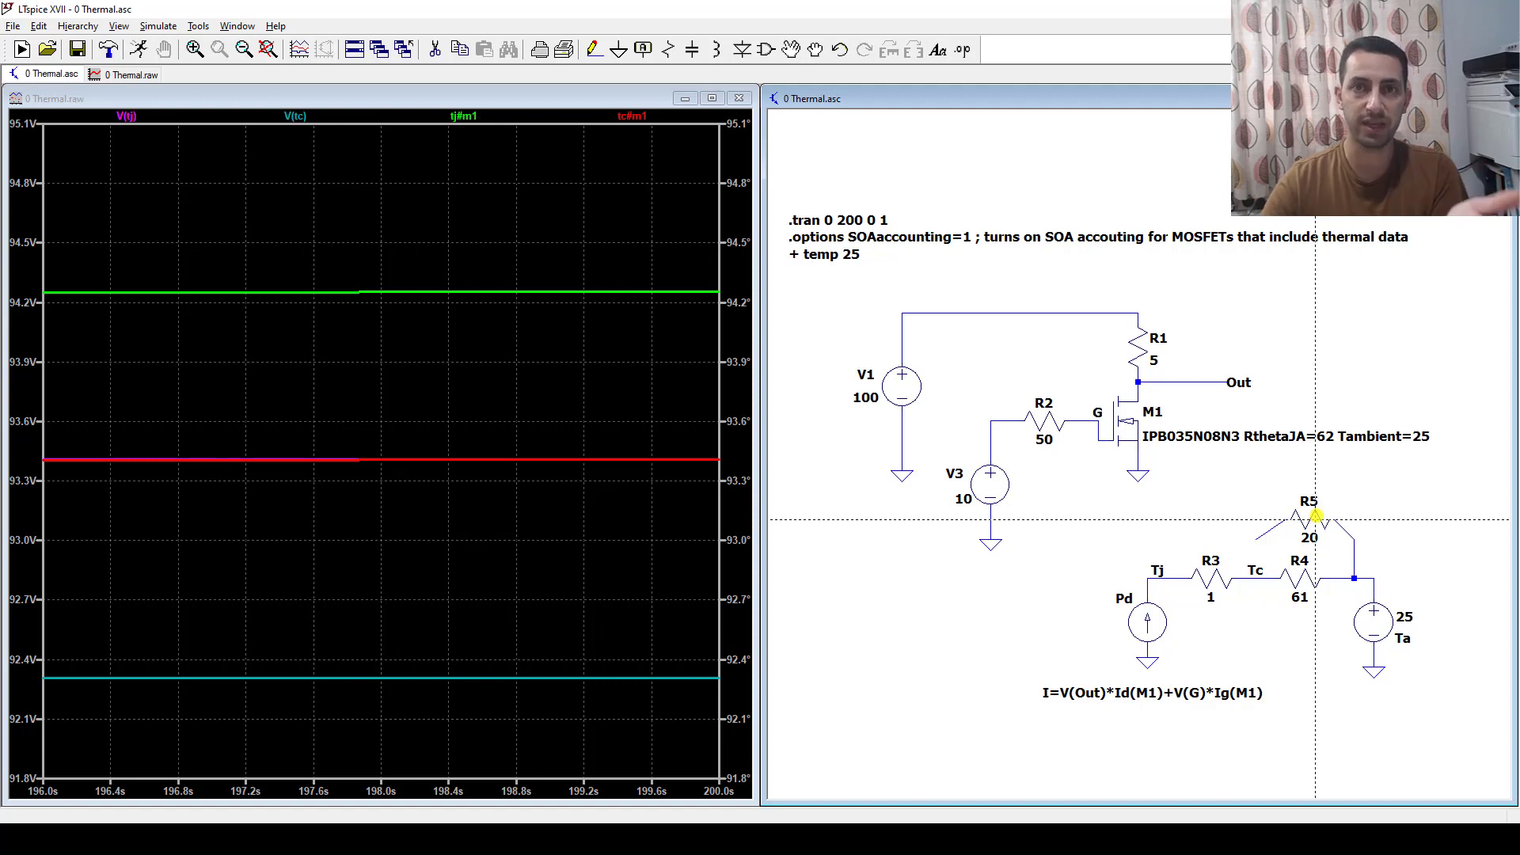
pyautogui.click(1259, 536)
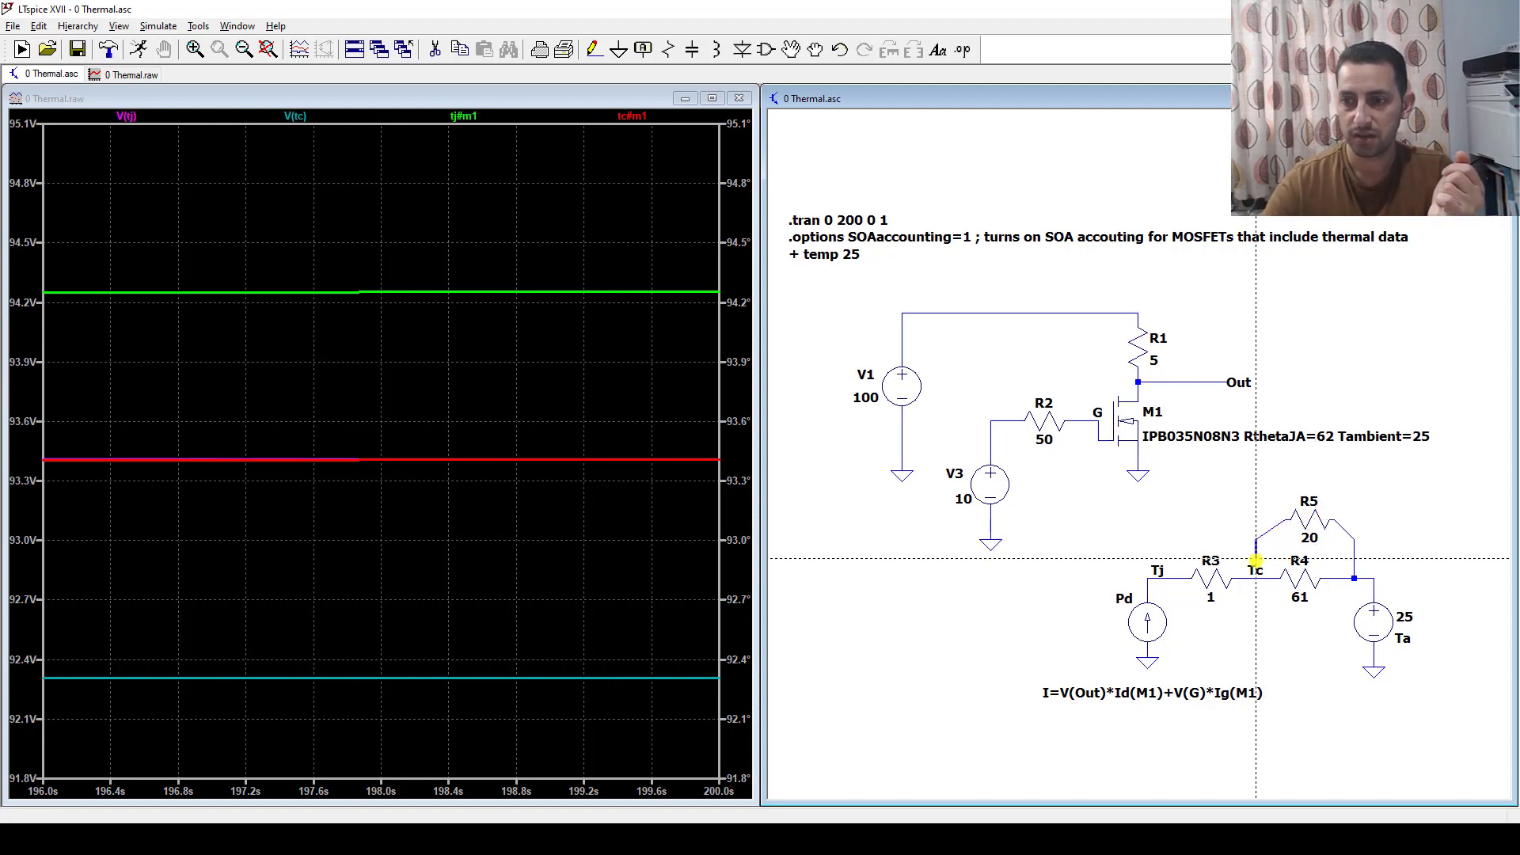
pyautogui.click(1259, 584)
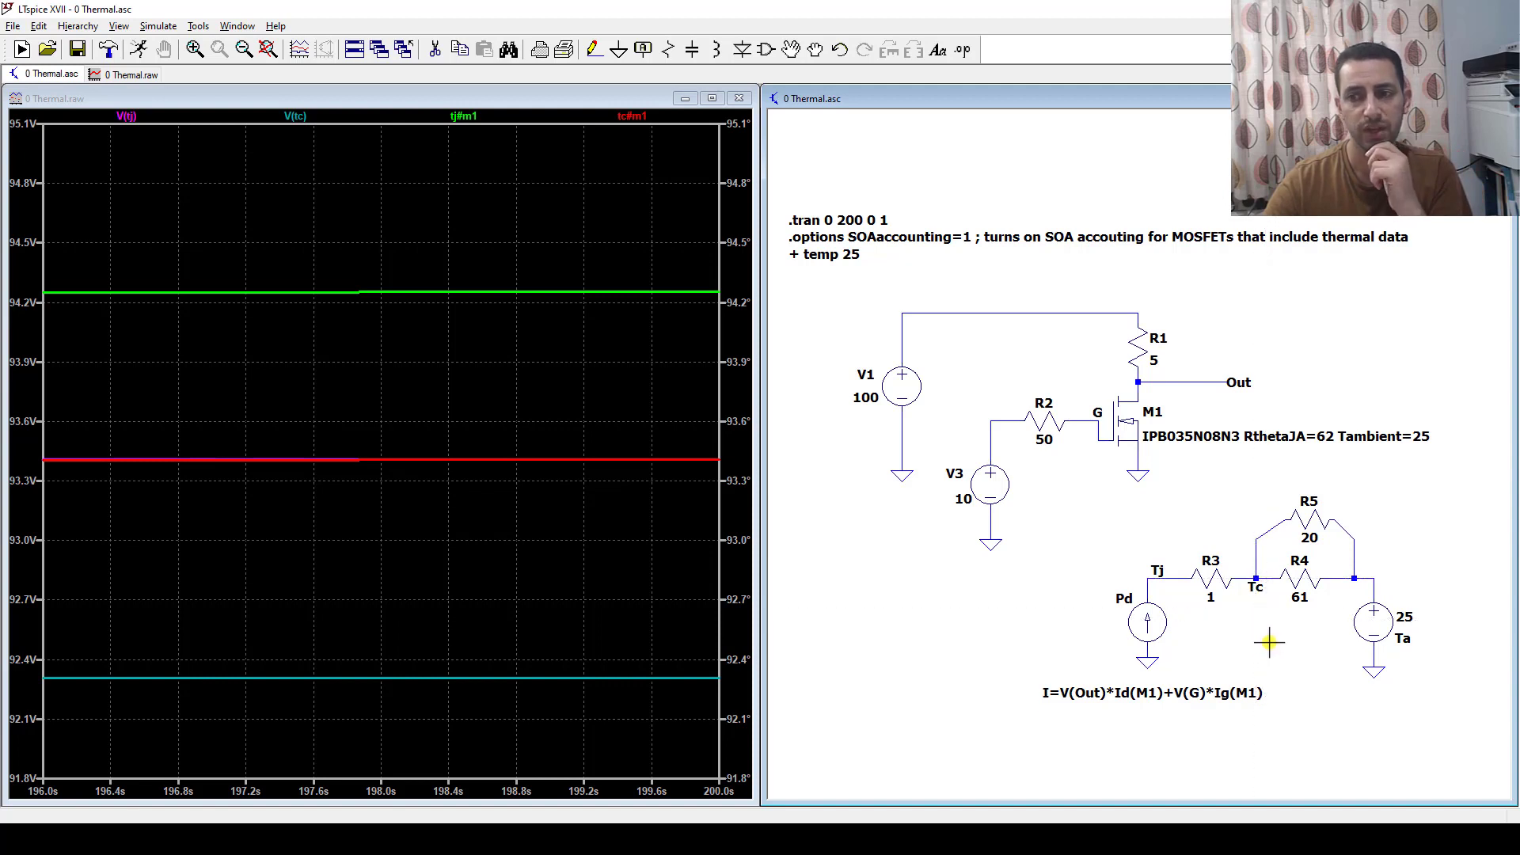
pyautogui.press('Escape')
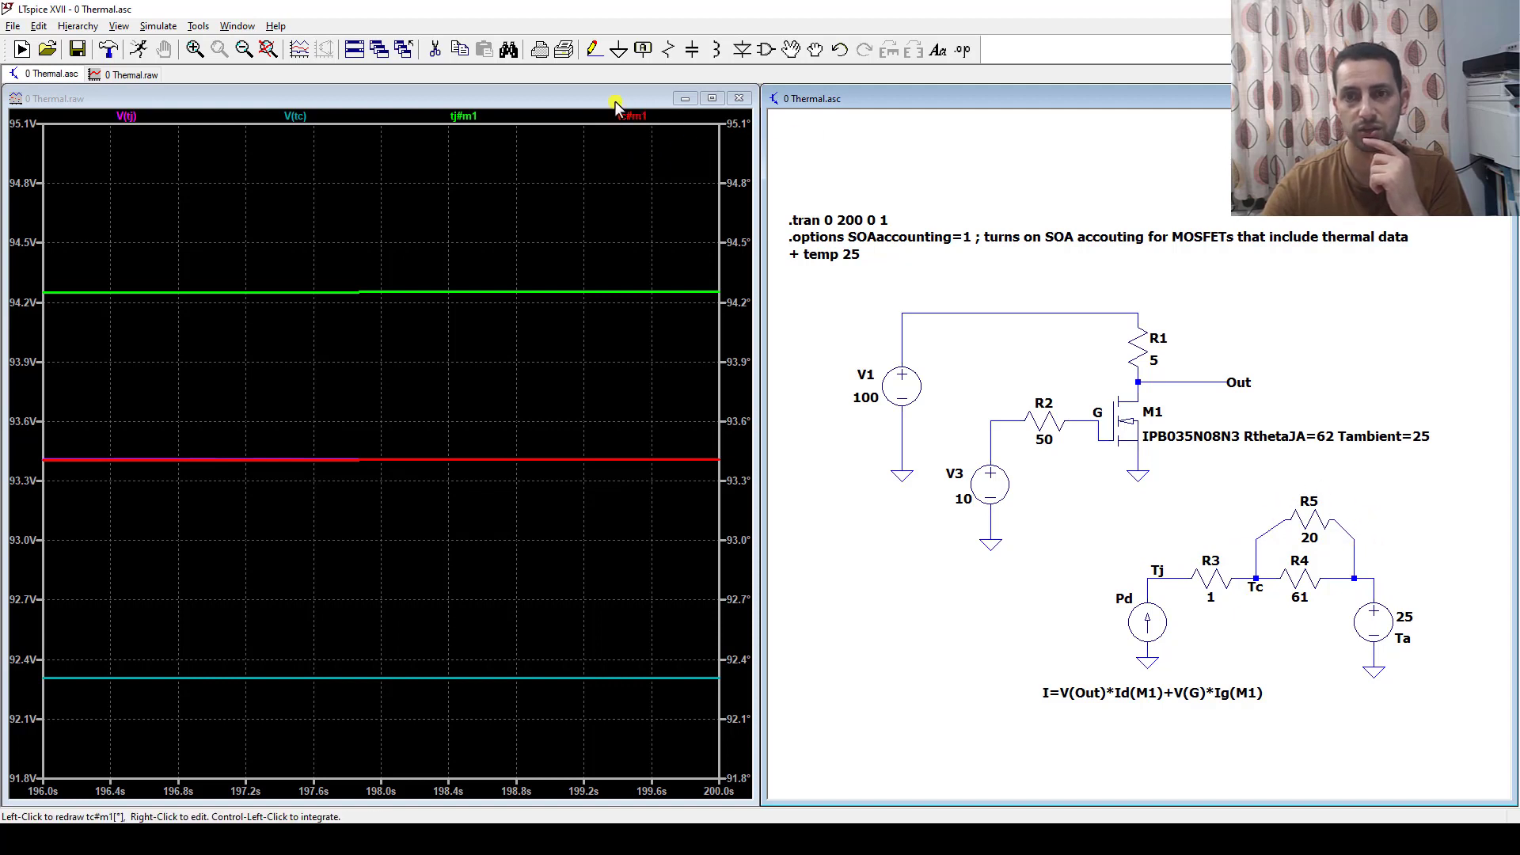
# Rerun the simulation and plot the junction voltage V(tj) of the thermal circuit
pyautogui.click(137, 52)
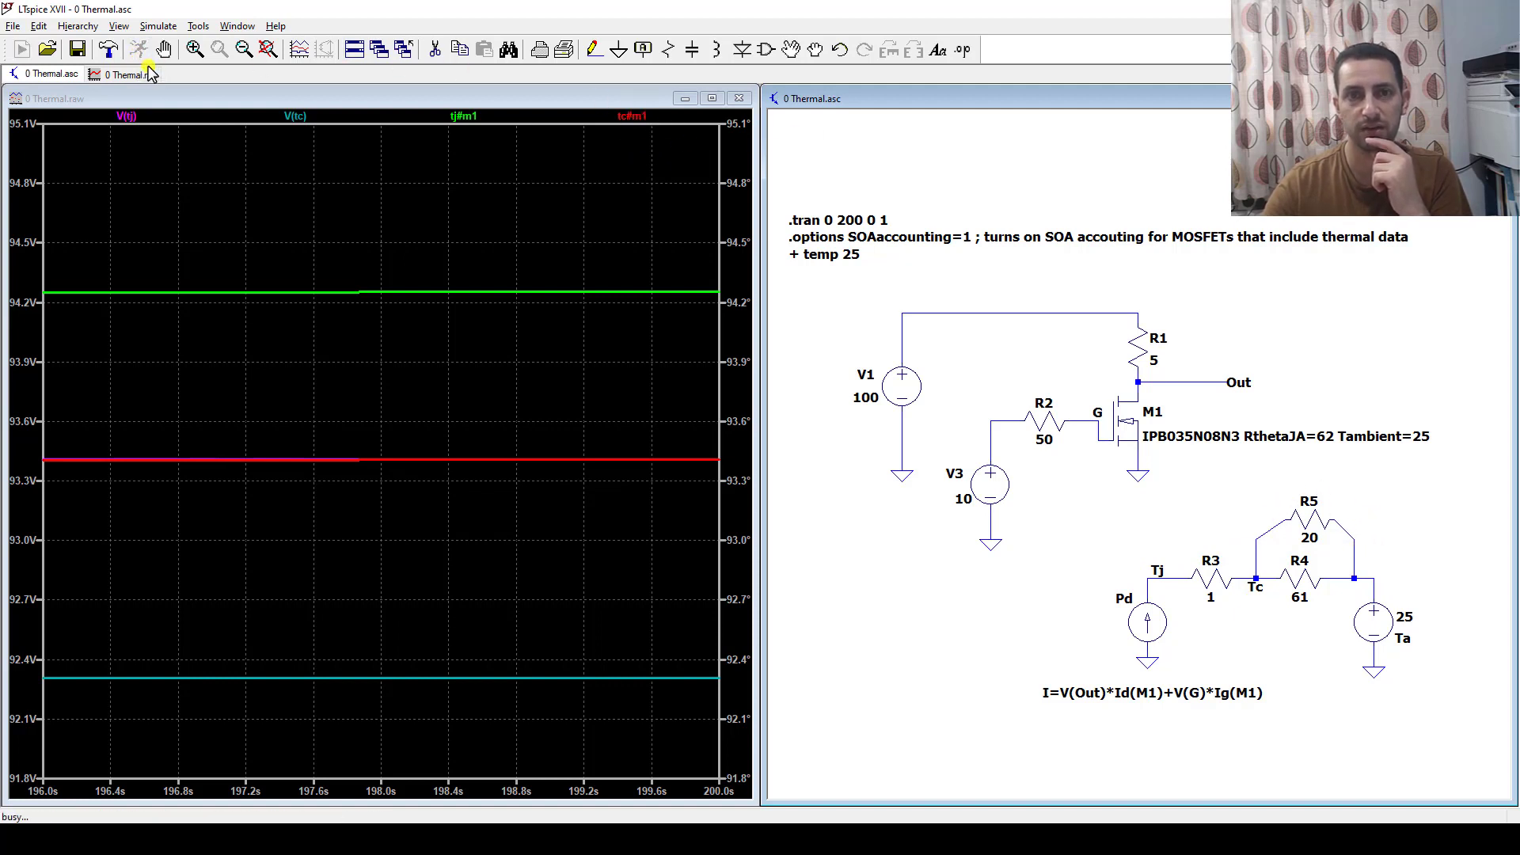
pyautogui.click(1174, 580)
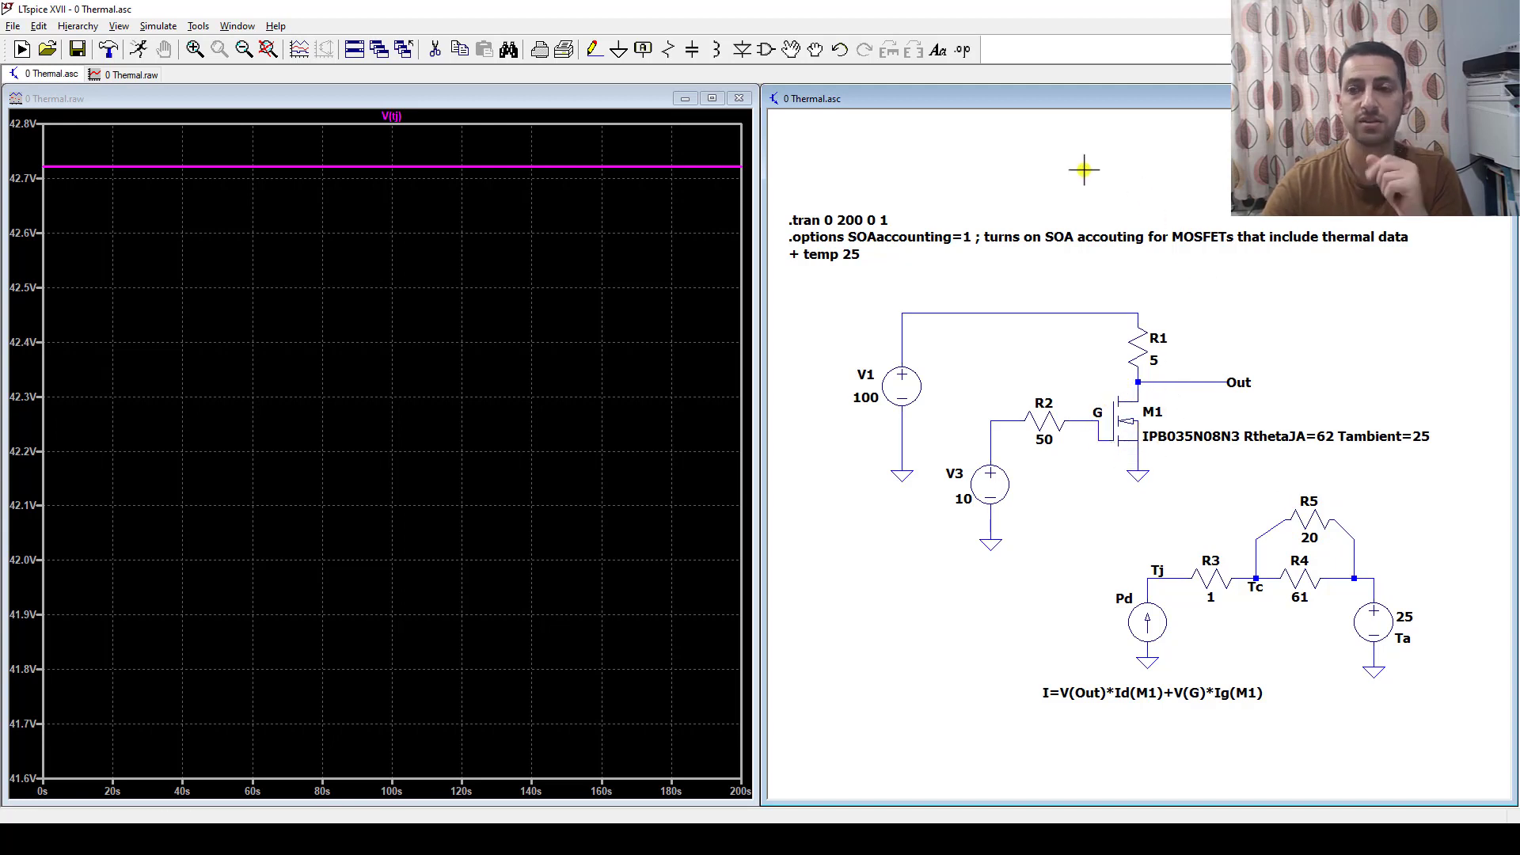
# Place a SOAtherm-HeatSink component above the MOSFET circuit
pyautogui.click(768, 49)
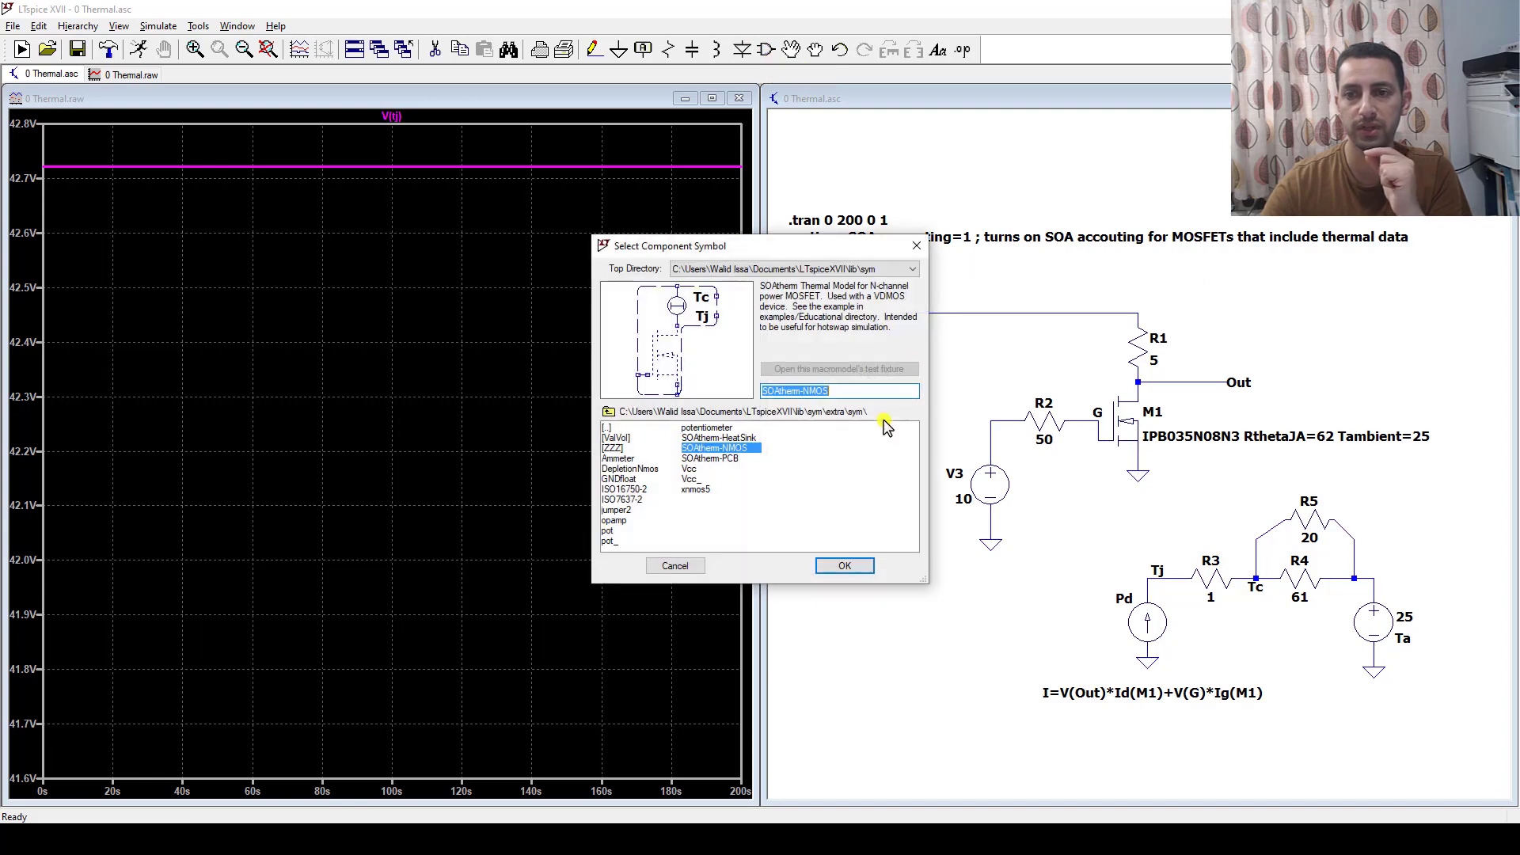
pyautogui.click(698, 438)
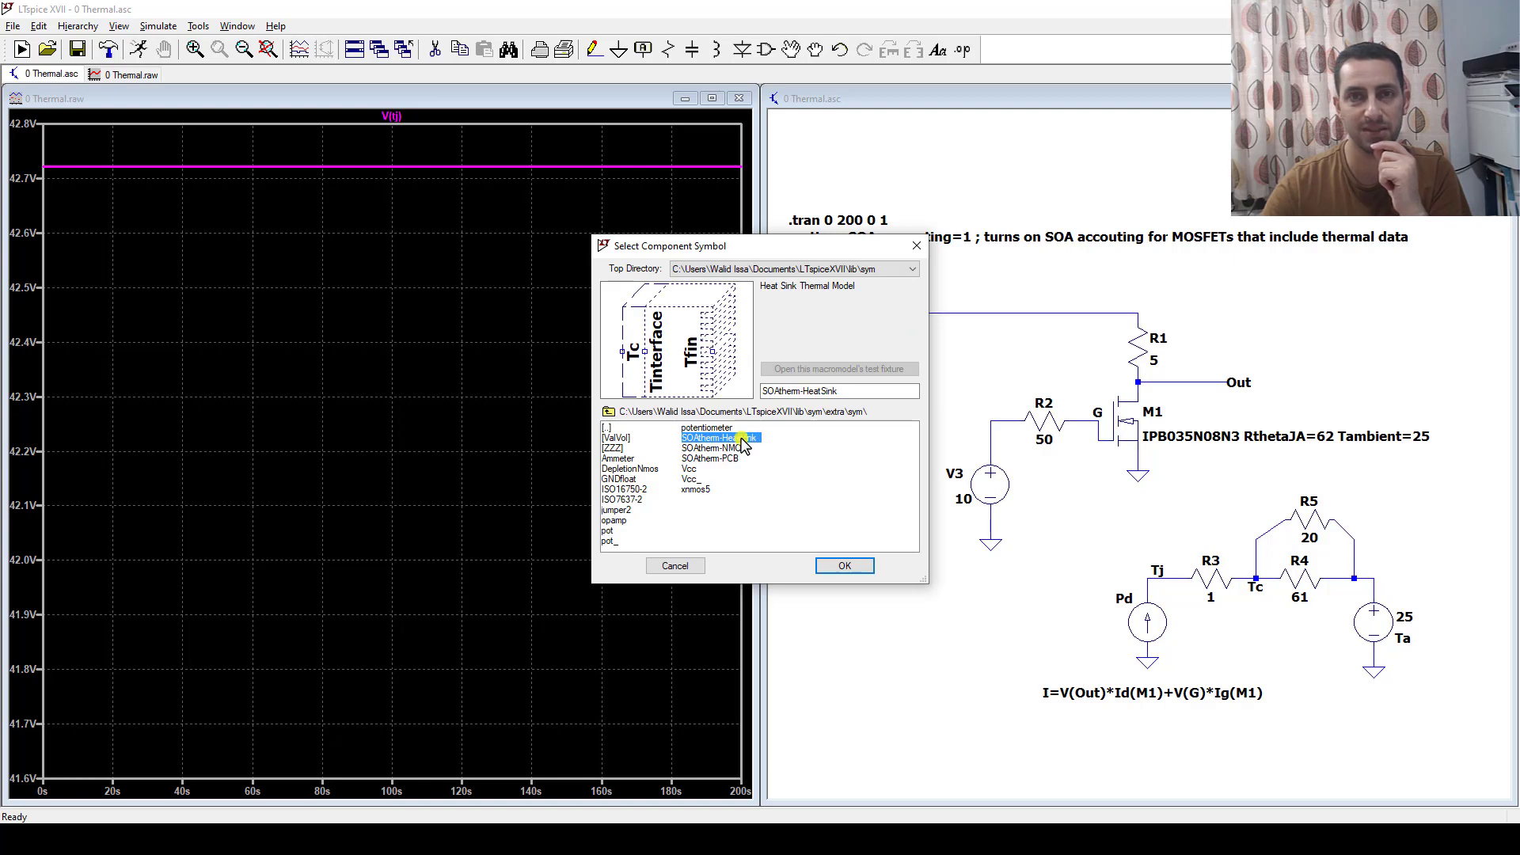
pyautogui.click(844, 566)
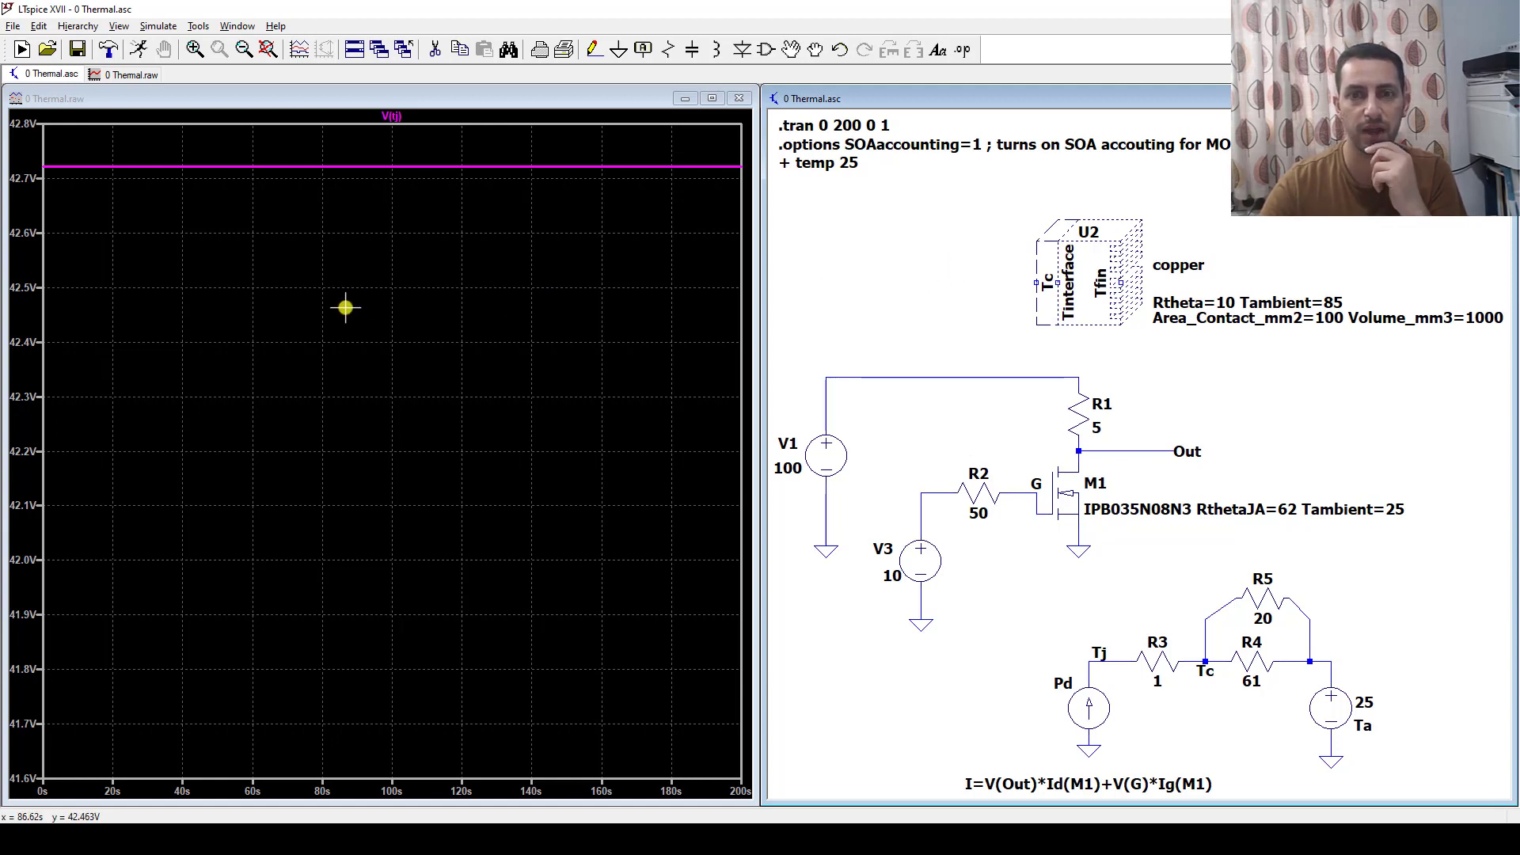
# Copy the trace name tc#m1 from the available plot data without adding the trace, and return to the schematic
pyautogui.click(340, 261)
pyautogui.rightClick(348, 303)
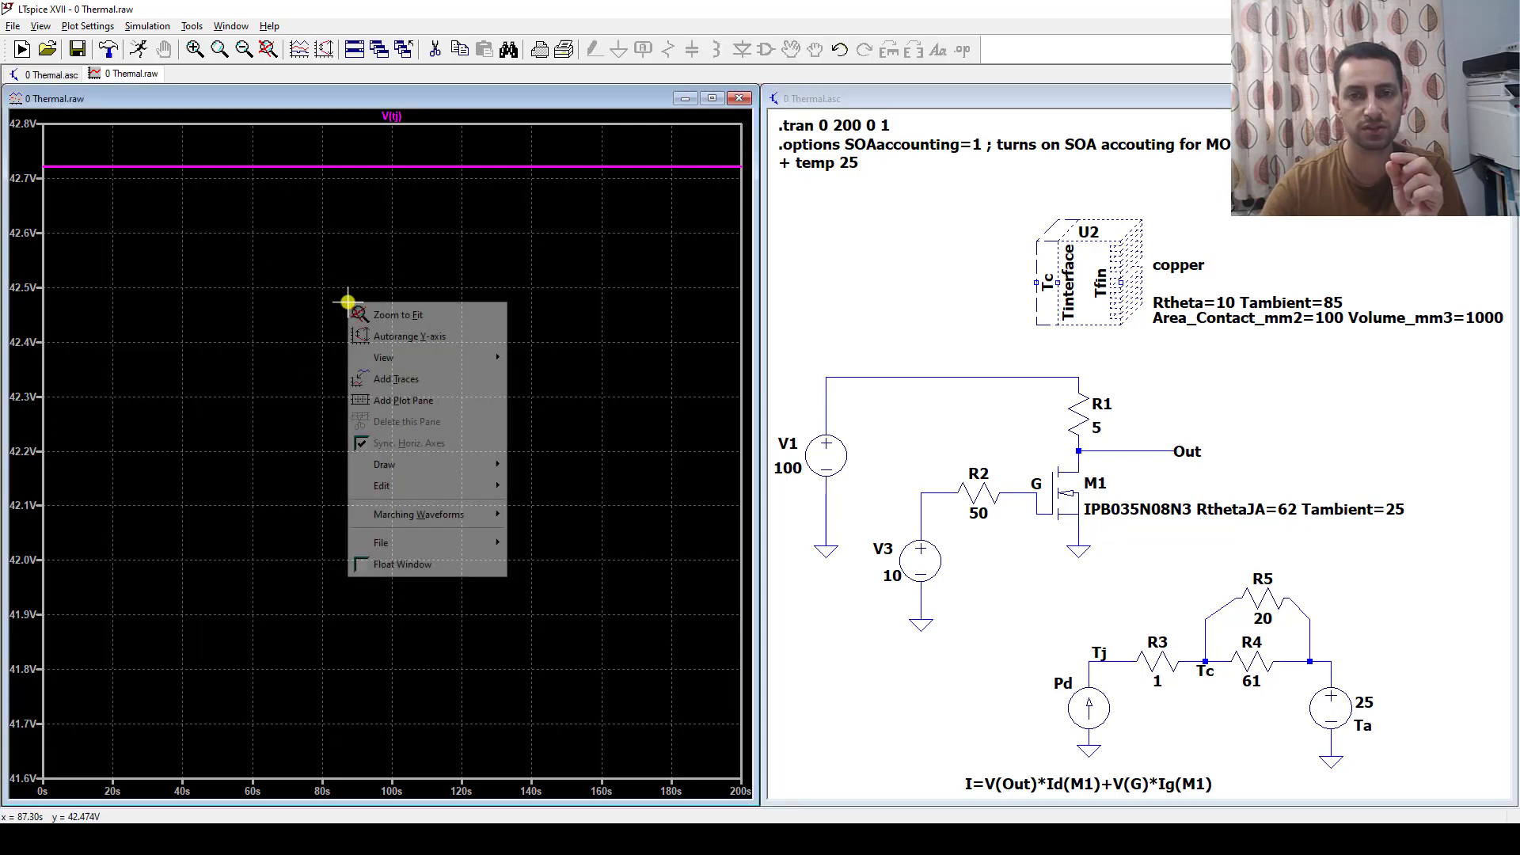
pyautogui.click(385, 378)
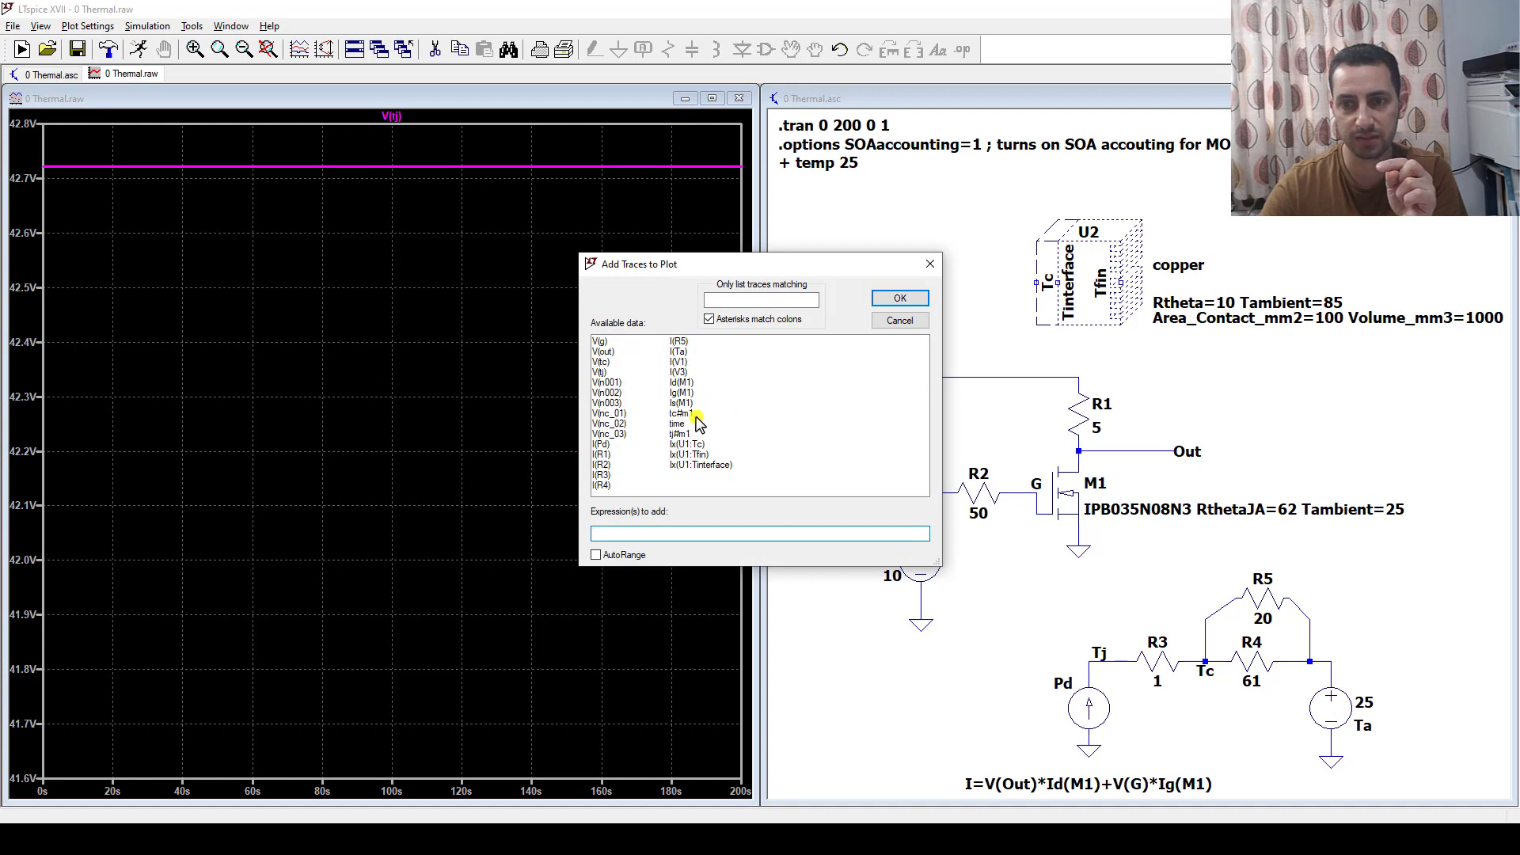
pyautogui.click(675, 414)
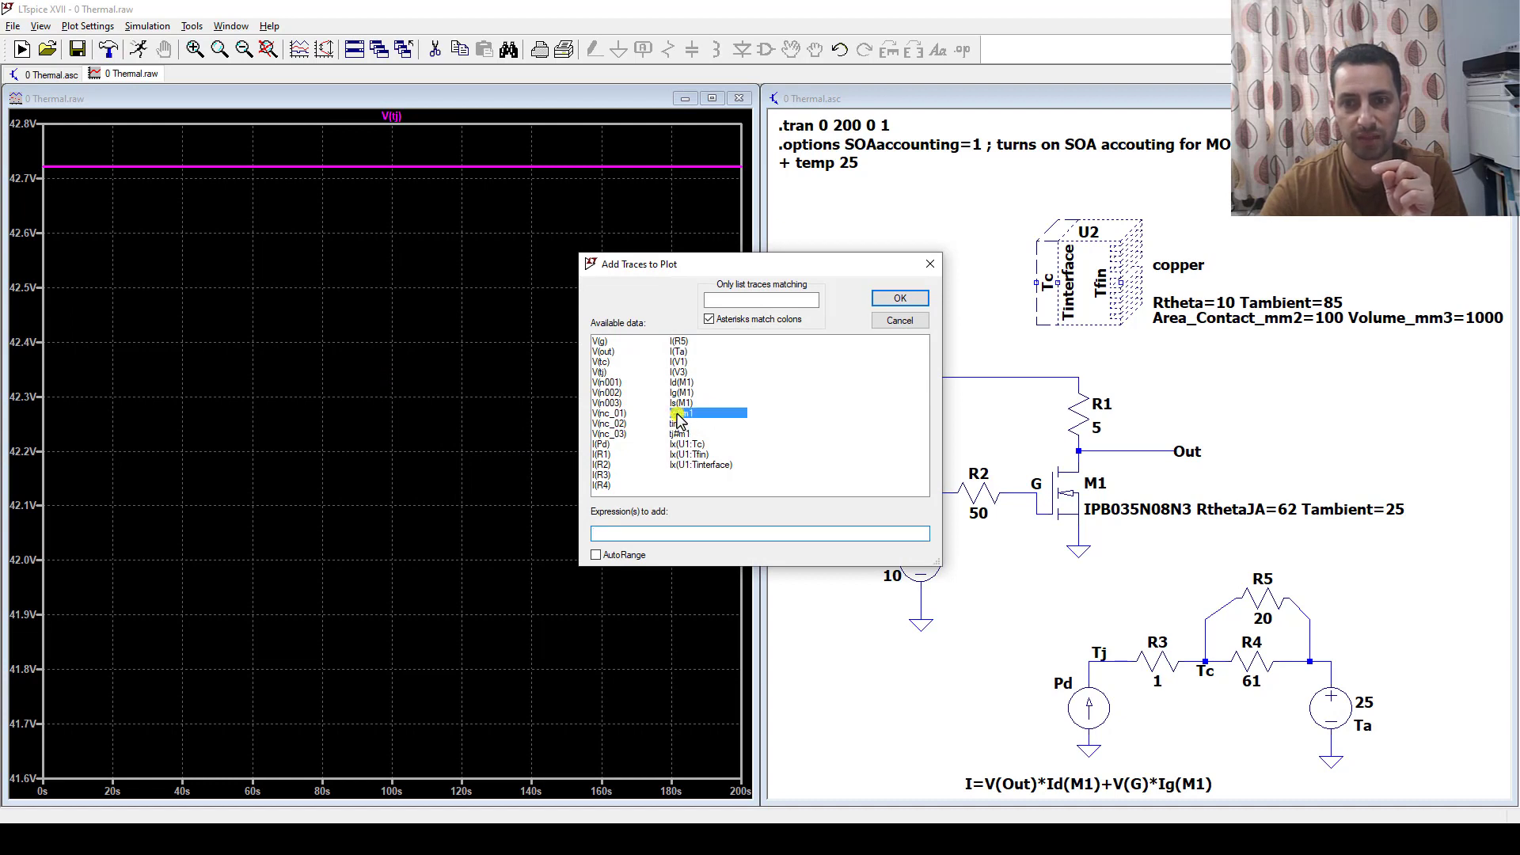
pyautogui.moveTo(614, 533); pyautogui.dragTo(583, 533)
pyautogui.hotkey('ctrl', 'c')
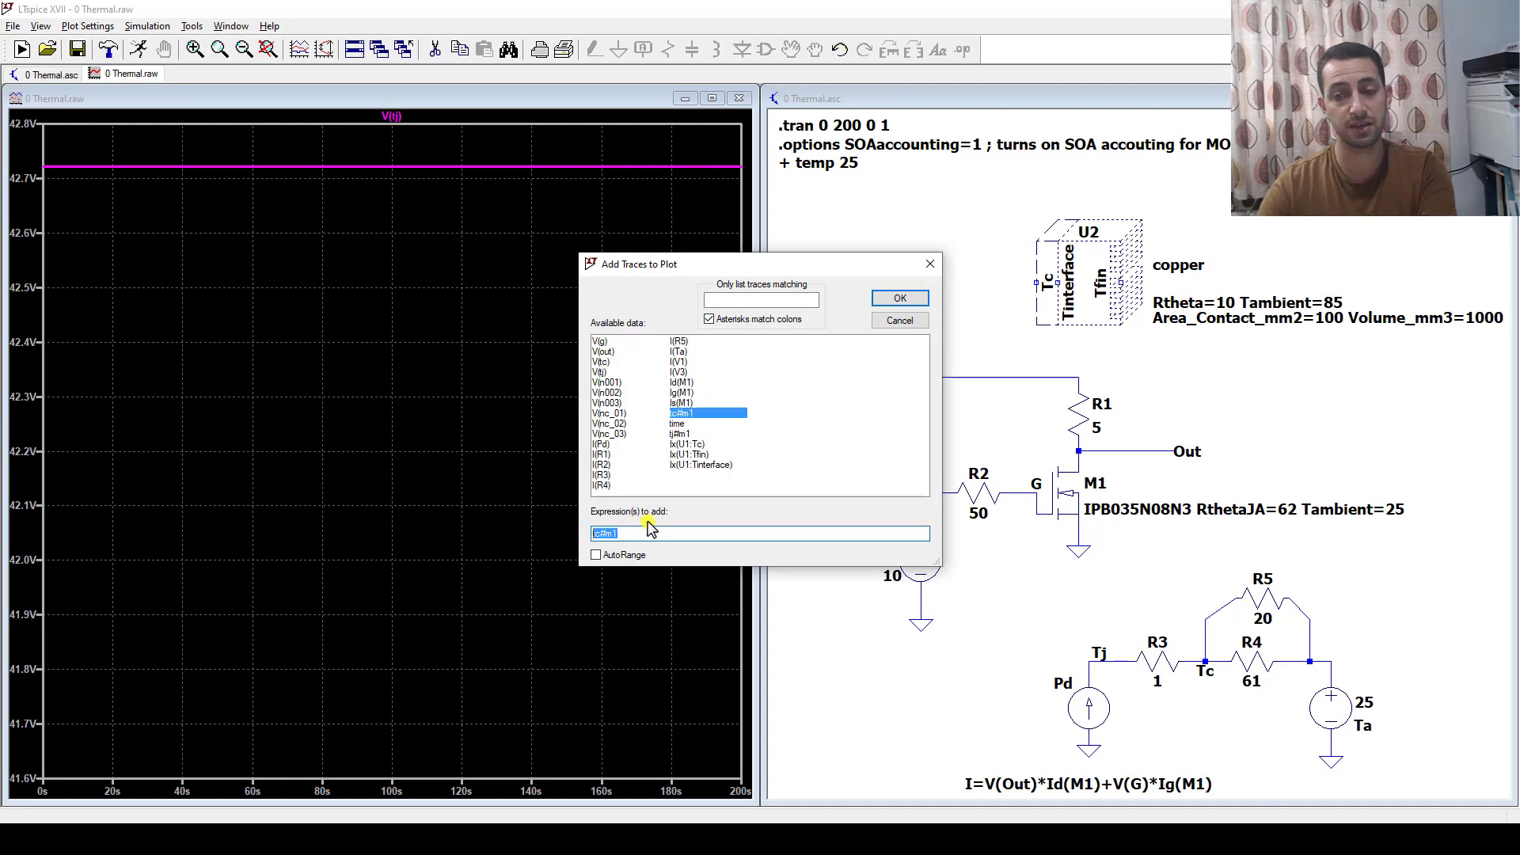
pyautogui.click(900, 324)
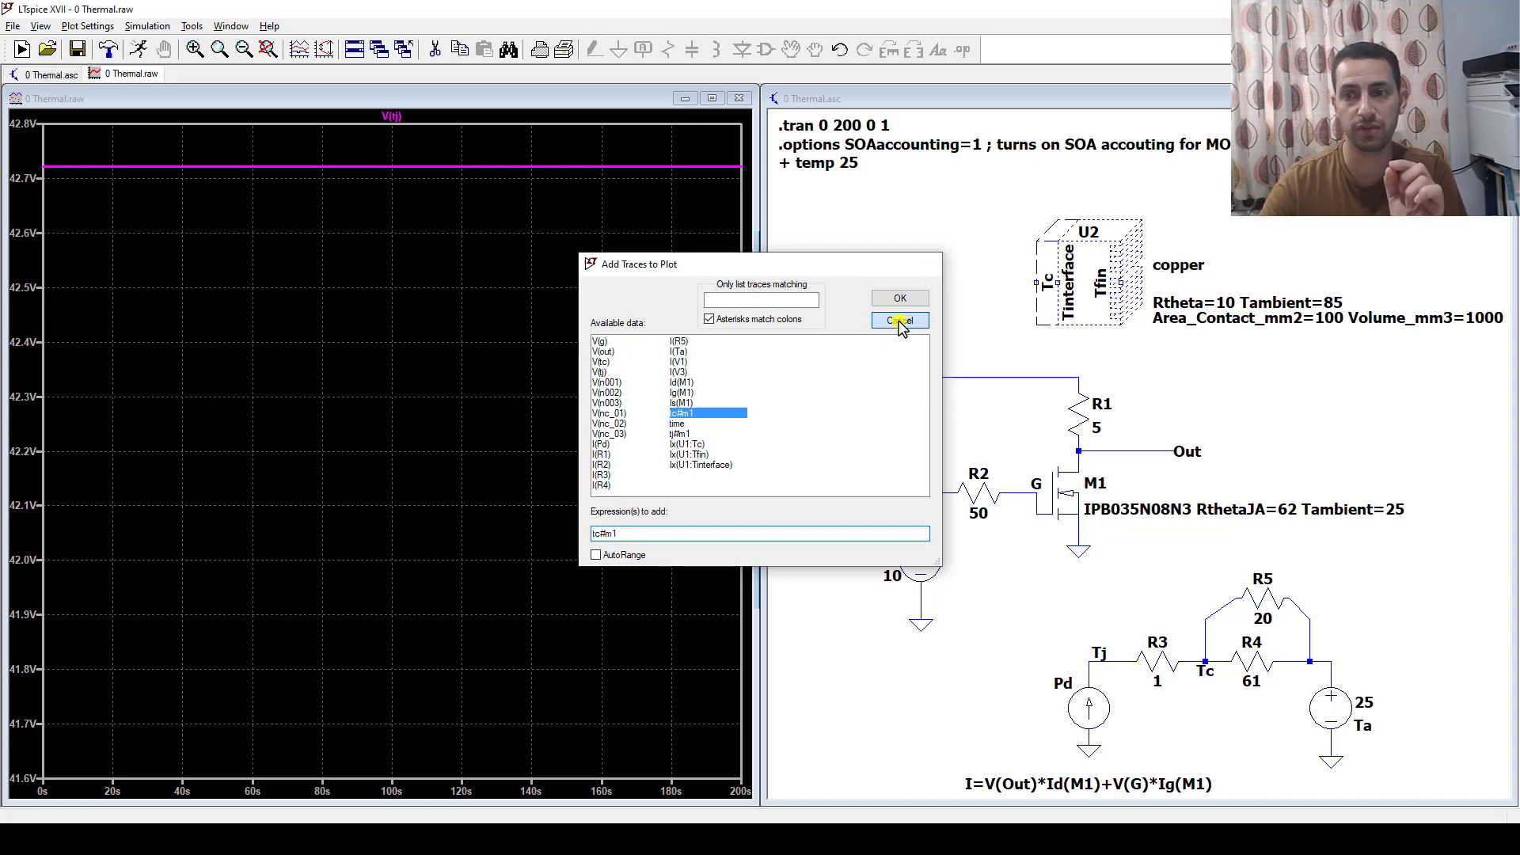
pyautogui.click(911, 252)
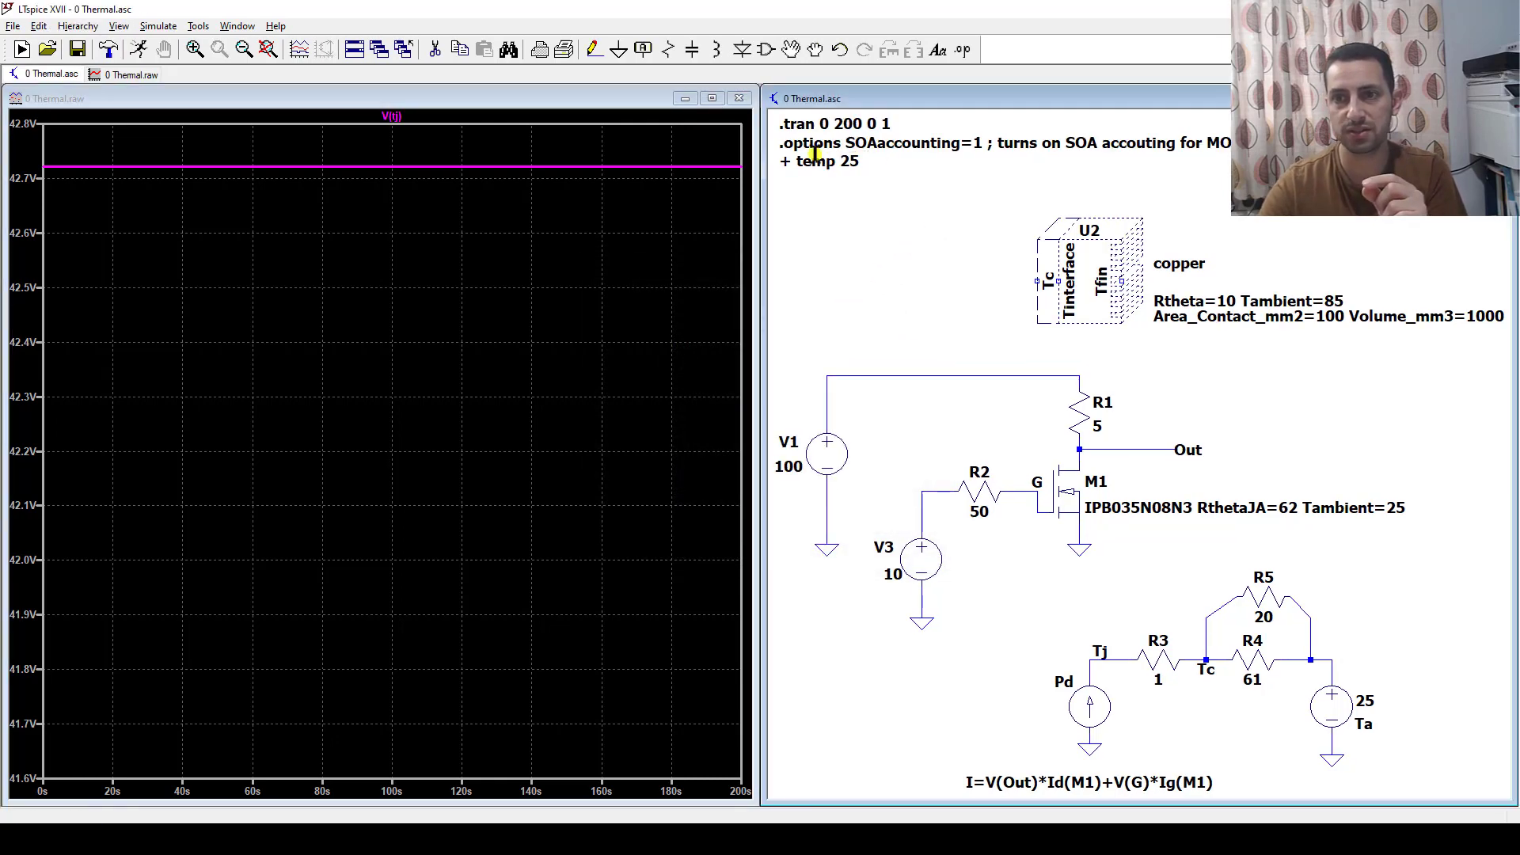
# Place a net label named with the copied trace name tc#m1 beside the heat sink's Tc side
pyautogui.click(643, 49)
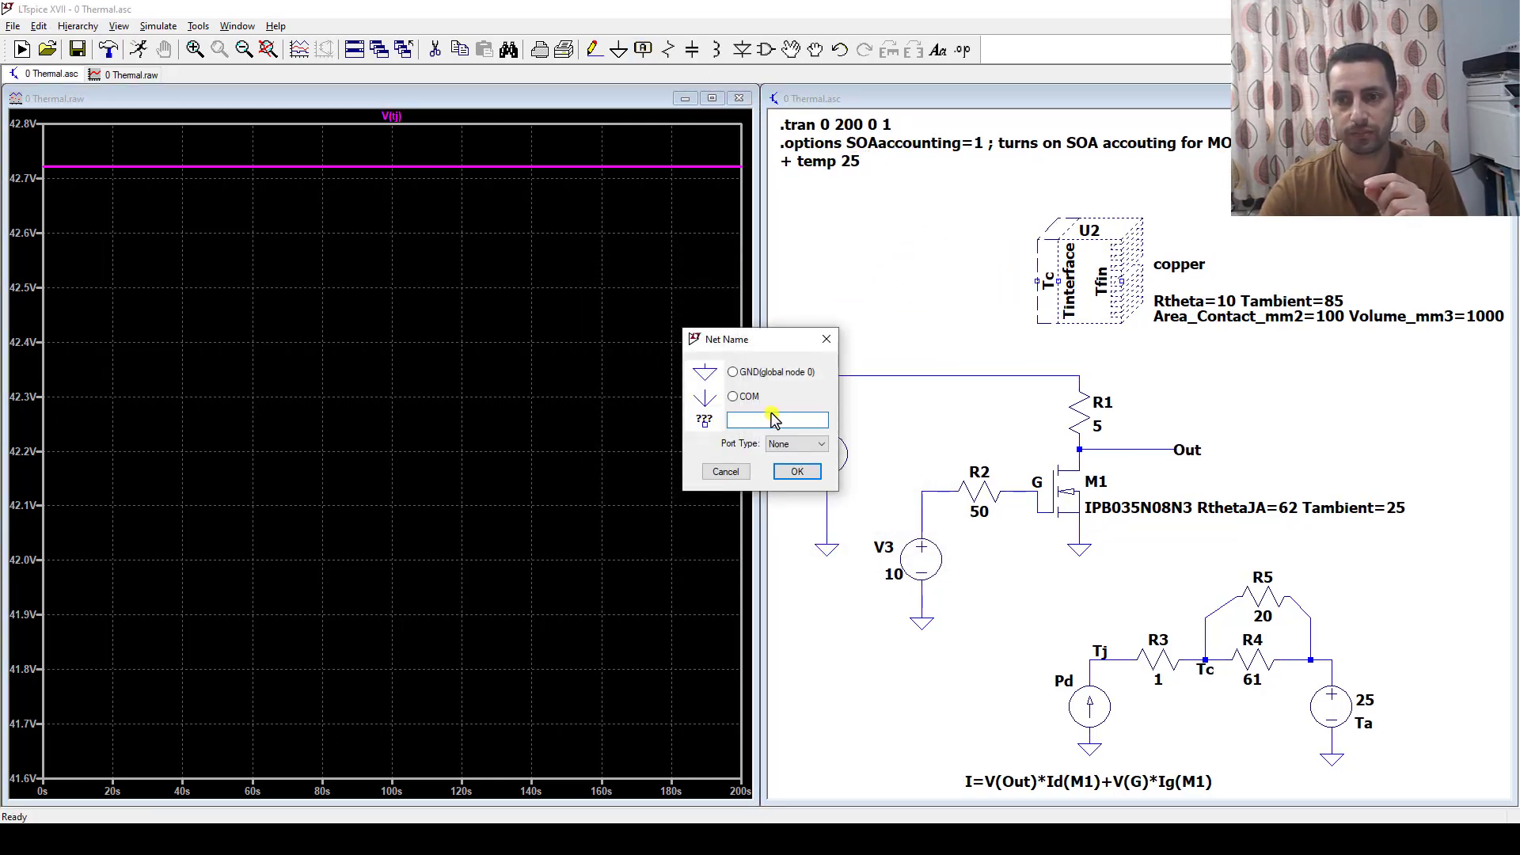
pyautogui.hotkey('ctrl', 'v')
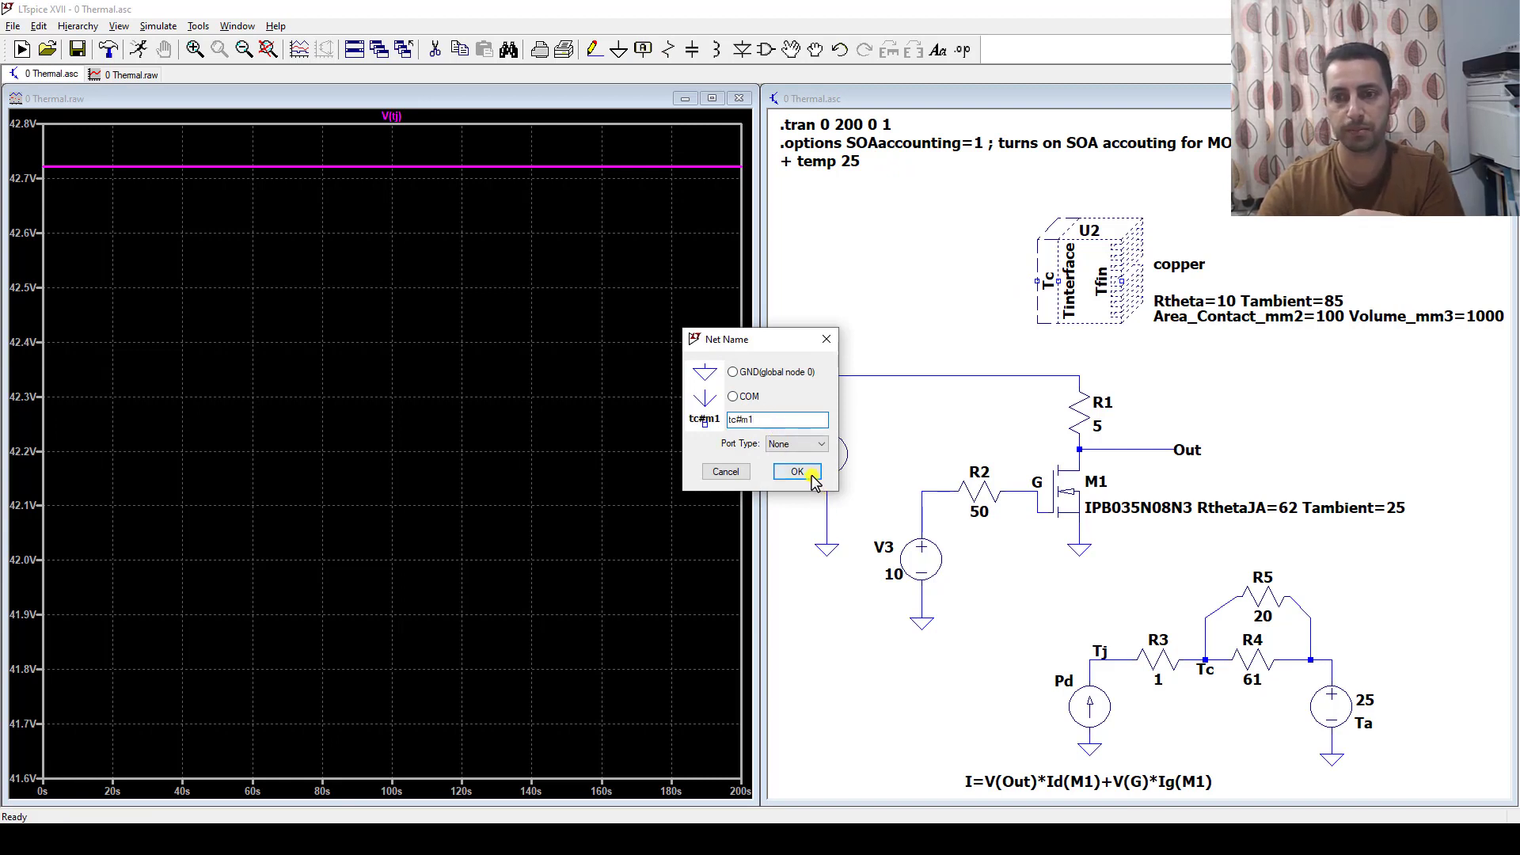
pyautogui.click(797, 471)
pyautogui.click(953, 270)
pyautogui.rightClick(964, 319)
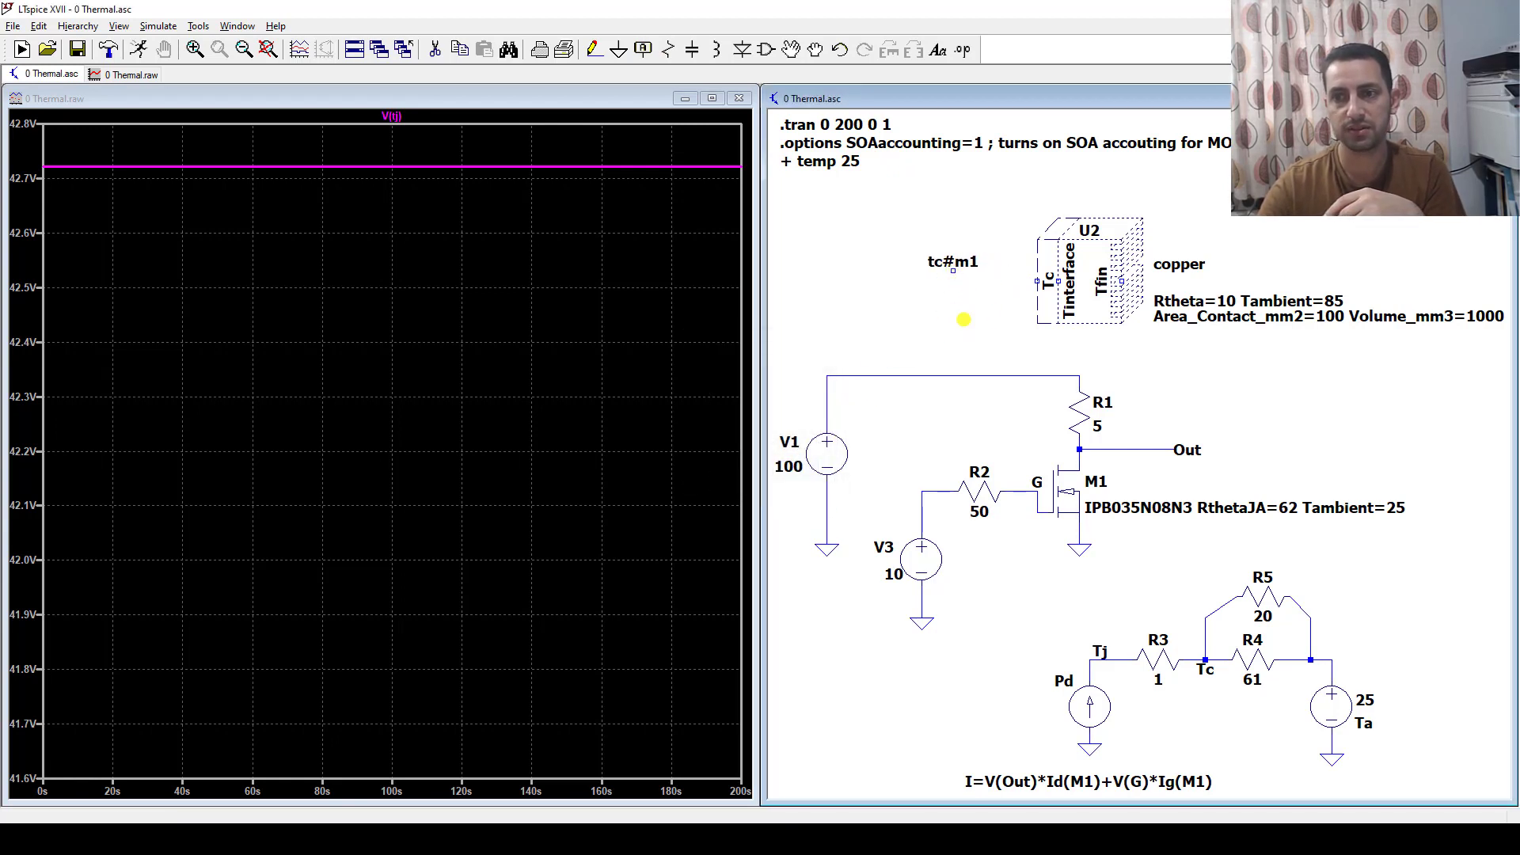
# Wire the tc#m1 net label to the Tc pin of heat sink U2
pyautogui.click(593, 50)
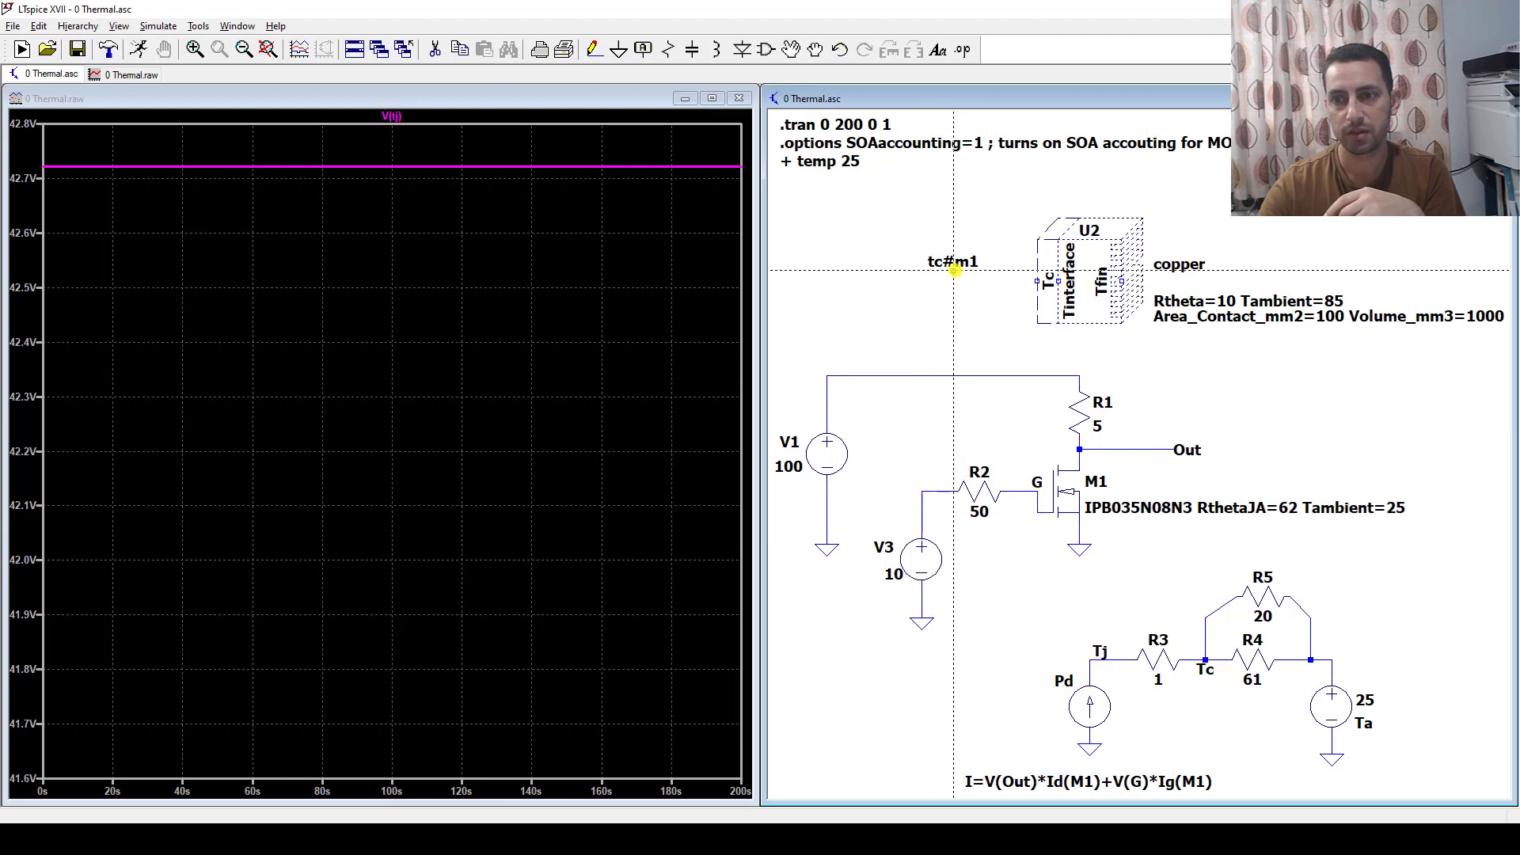
pyautogui.click(954, 277)
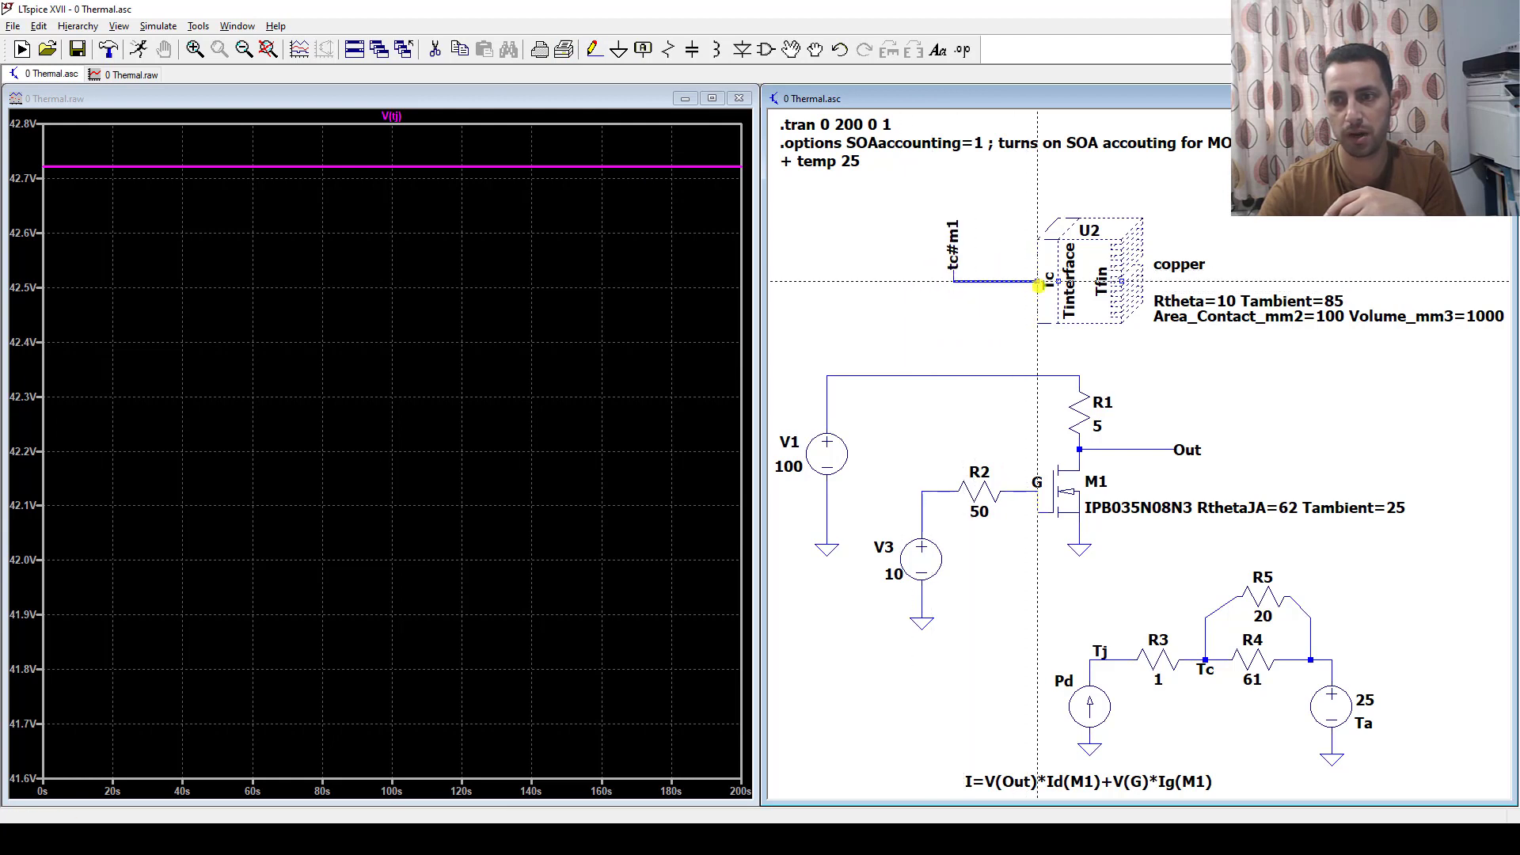
pyautogui.click(1037, 282)
pyautogui.rightClick(974, 332)
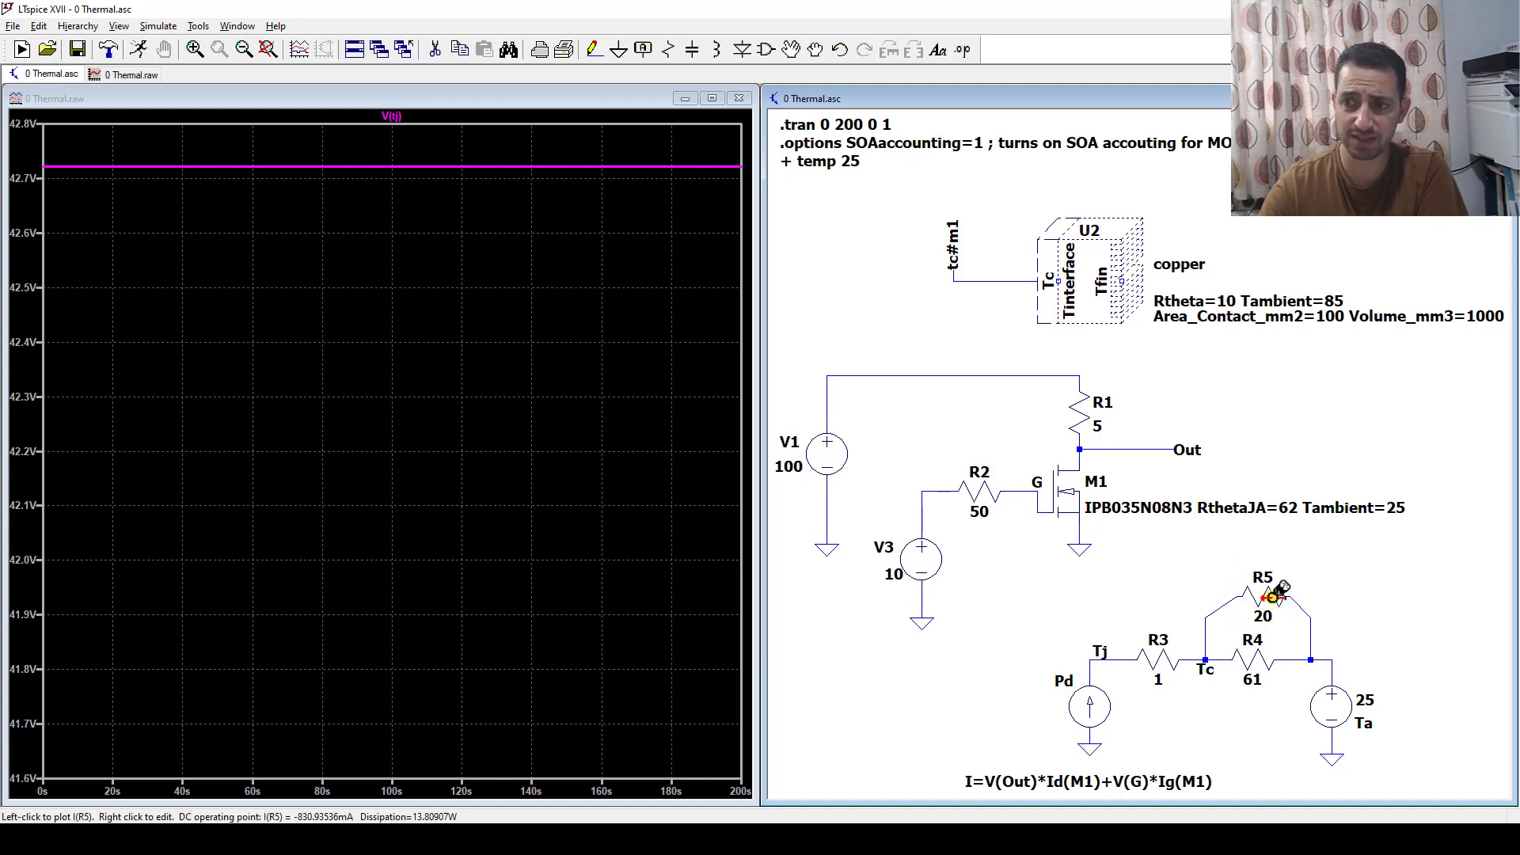
# Set heat sink U2's parameters to Rtheta=20 and Tambient=25
pyautogui.rightClick(1202, 302)
pyautogui.click(721, 450)
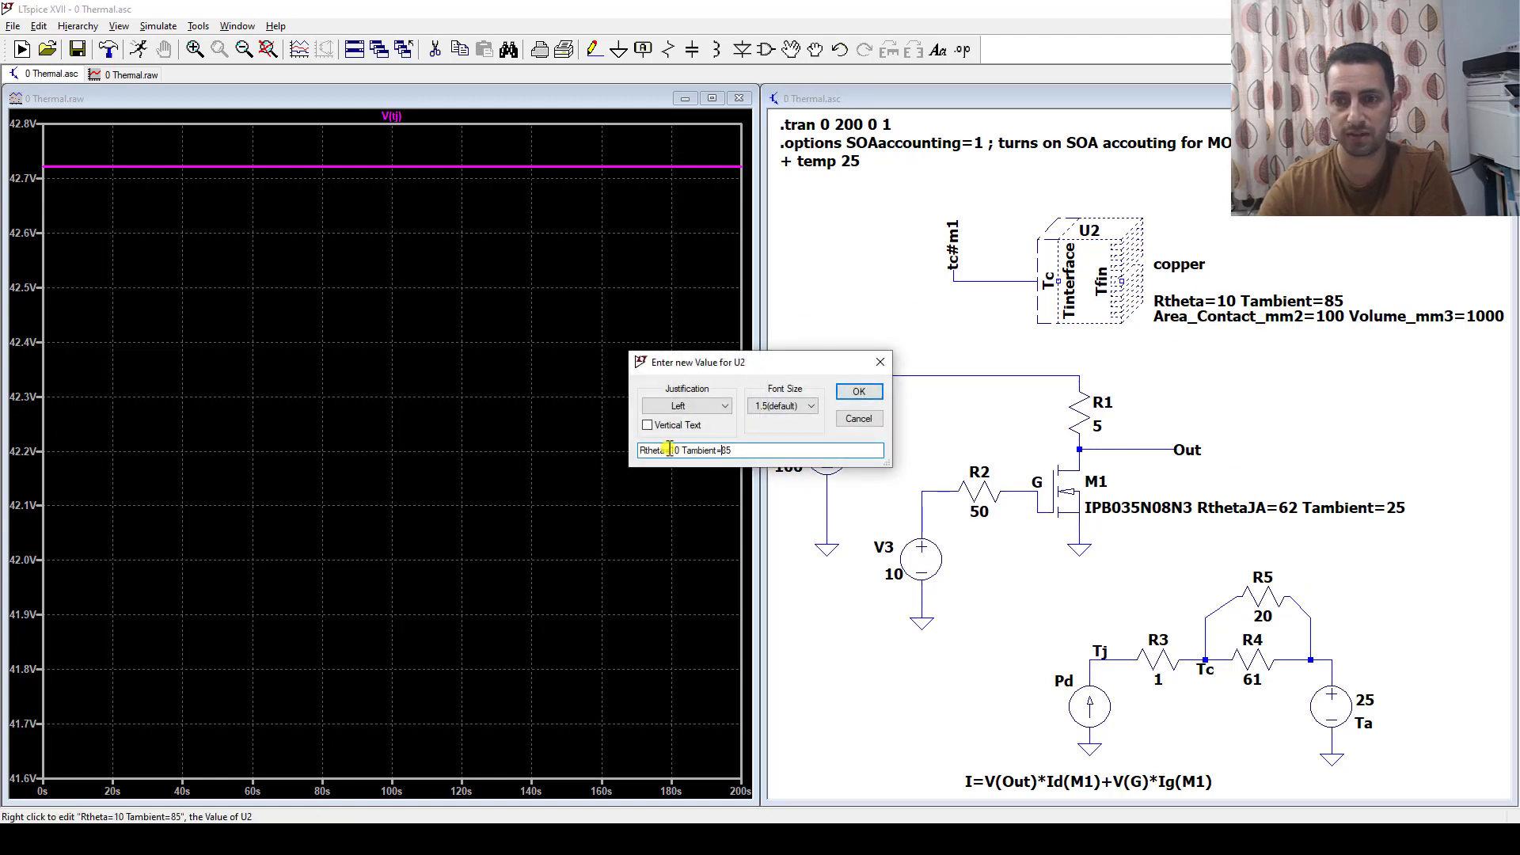
pyautogui.write('20')
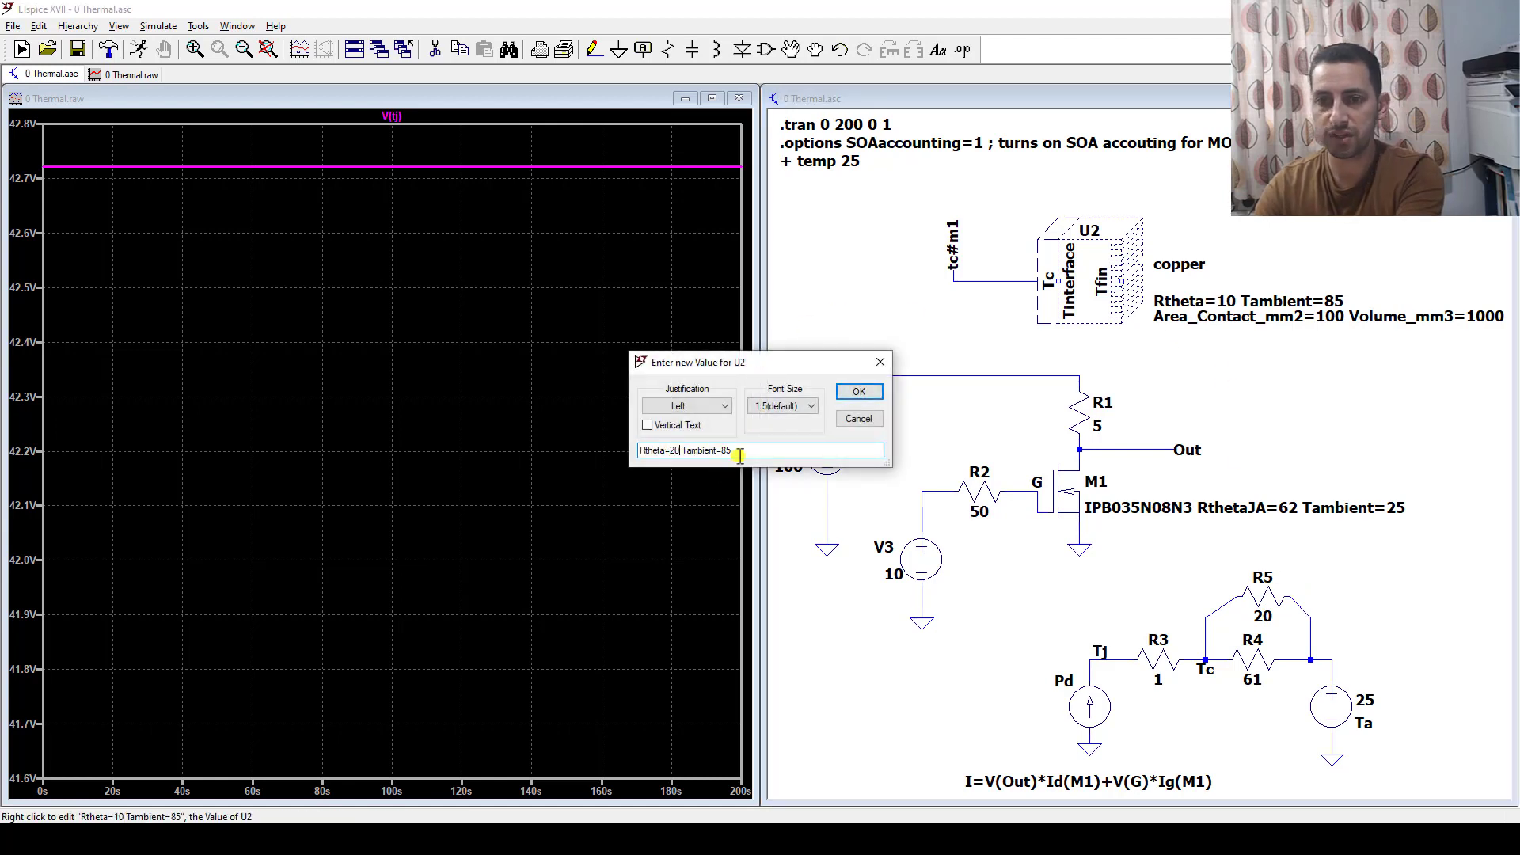
pyautogui.write('25')
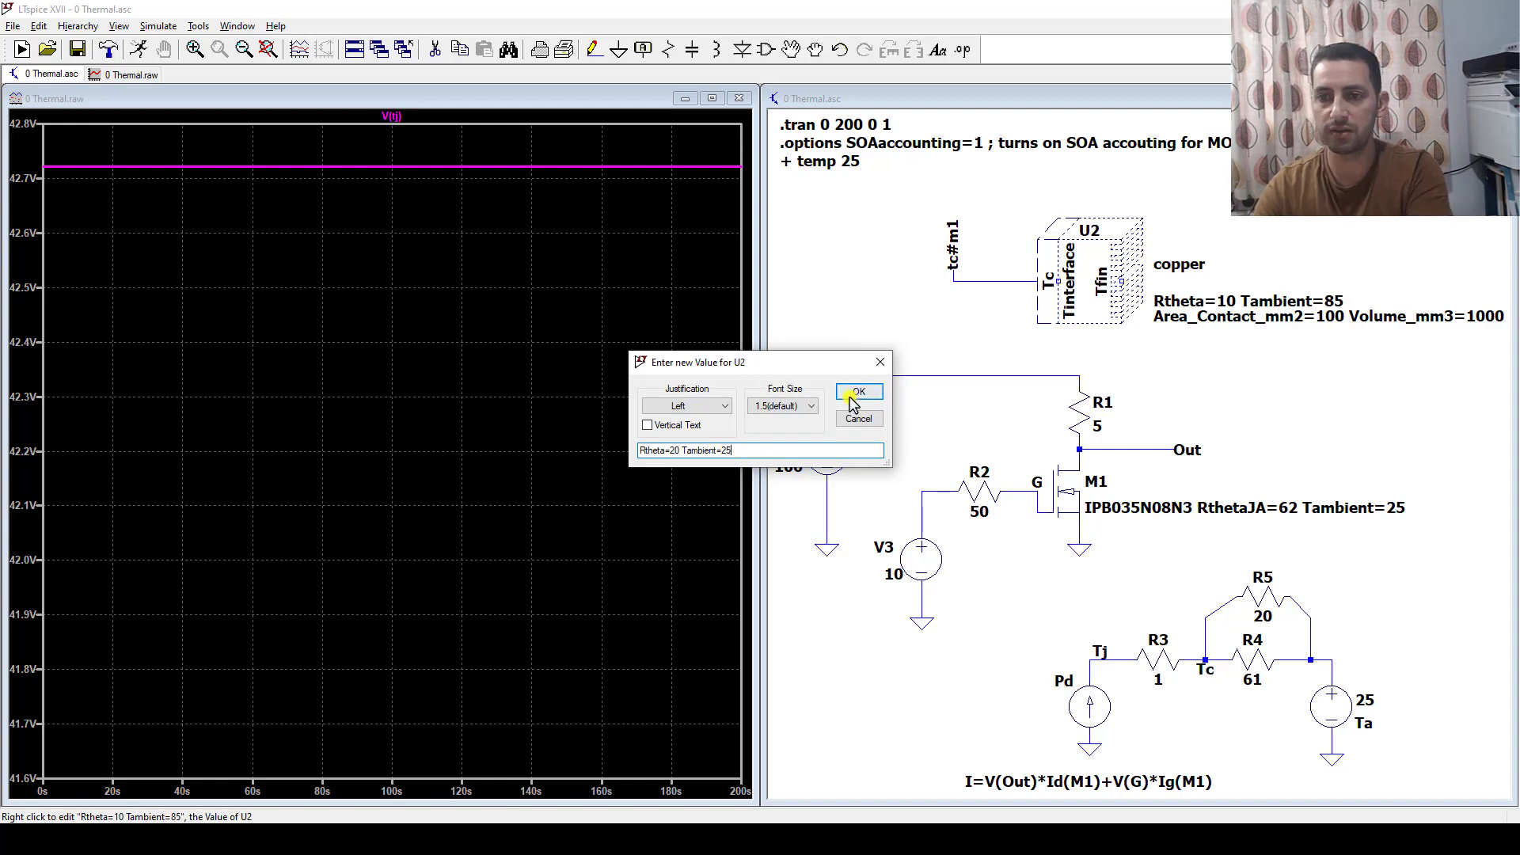
pyautogui.click(859, 391)
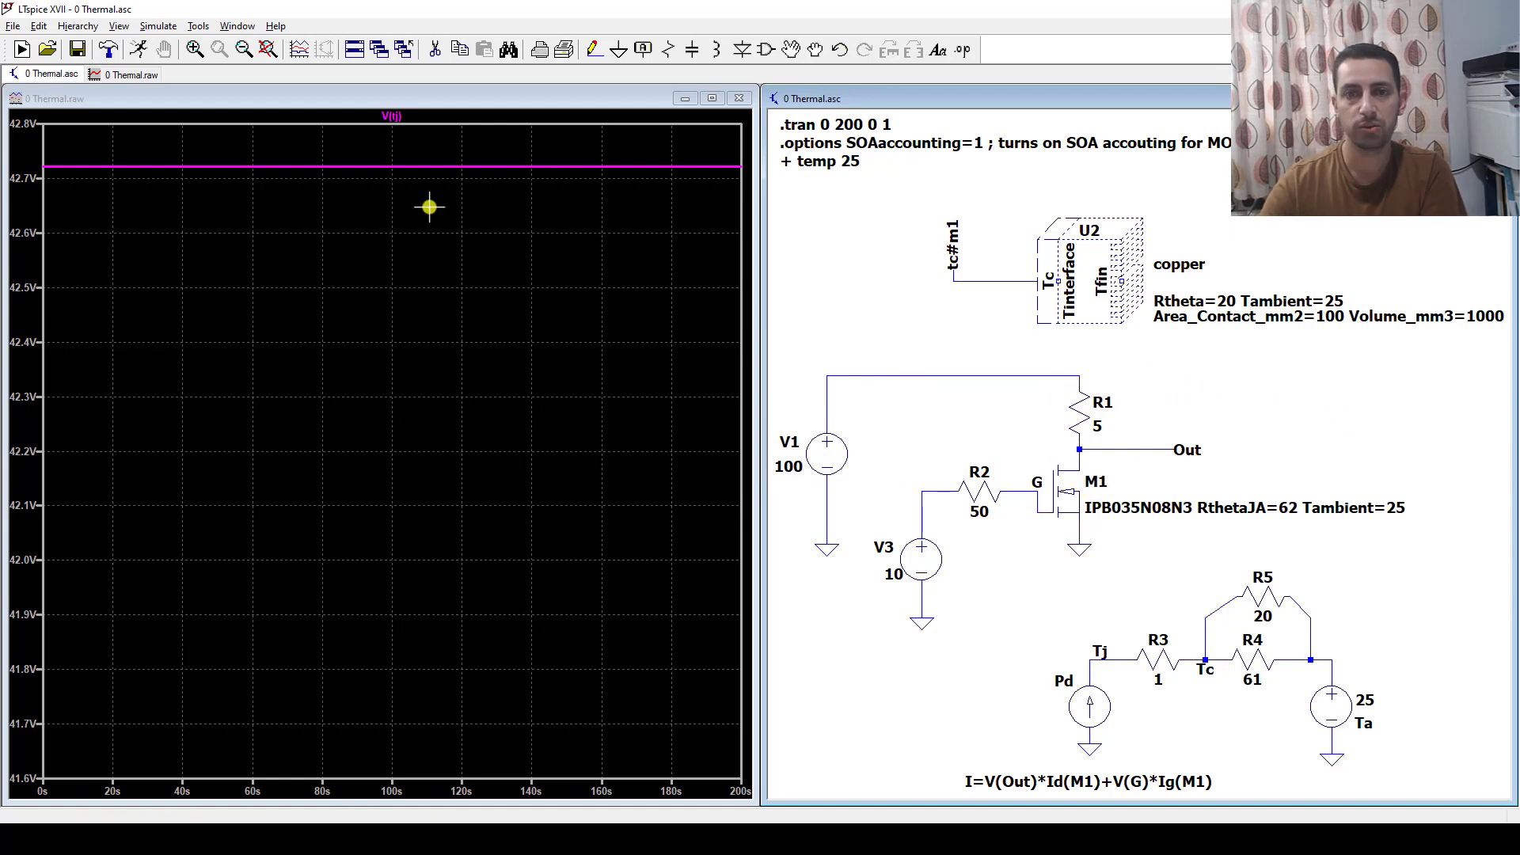
# Rerun the simulation and add the MOSFET junction temperature trace tj#m1 to the plot
pyautogui.click(138, 49)
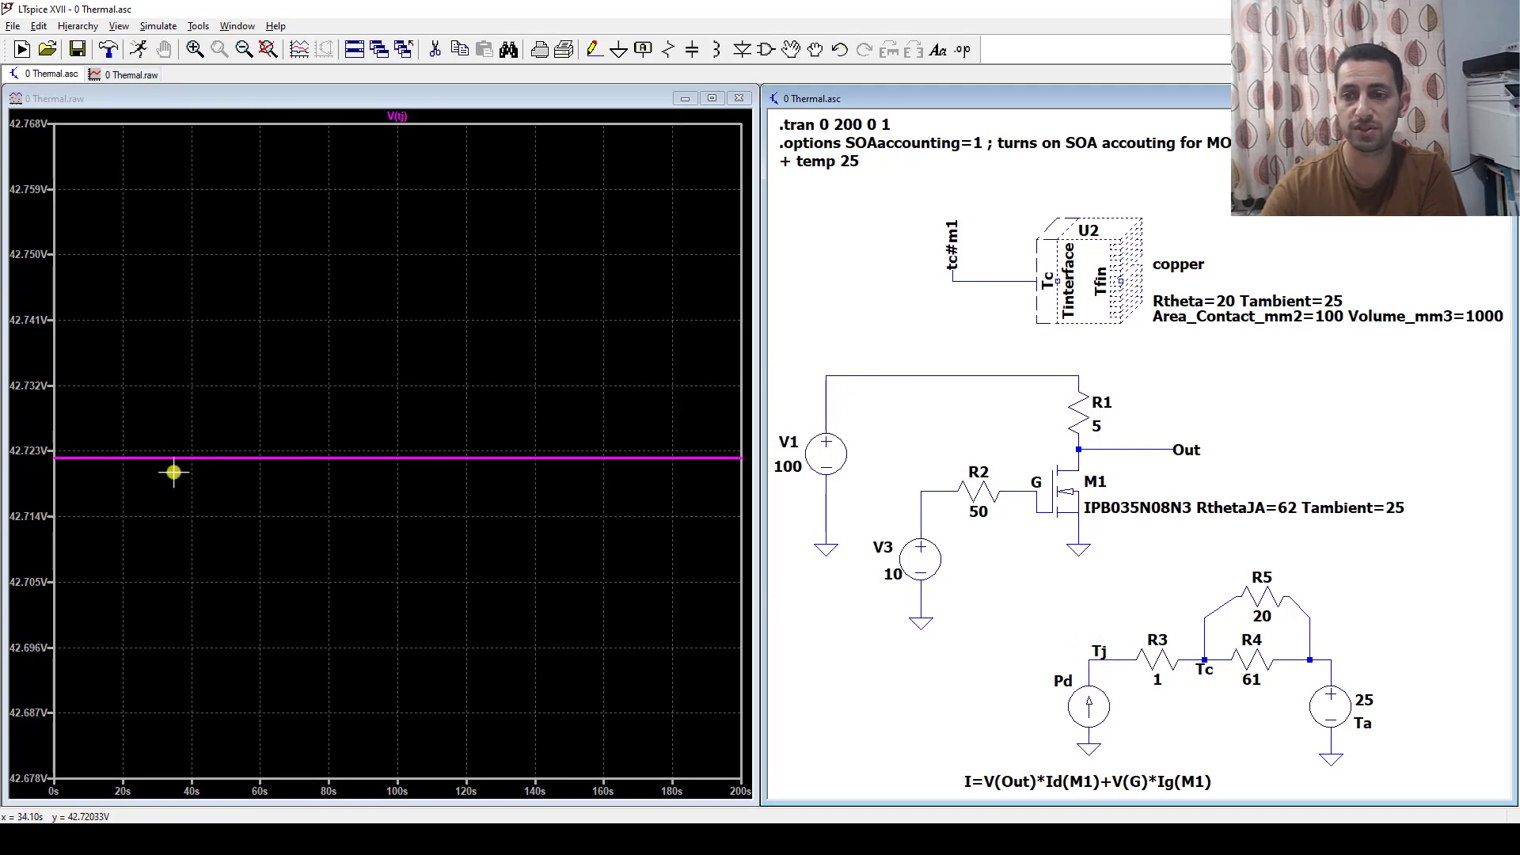
pyautogui.rightClick(202, 295)
pyautogui.click(268, 375)
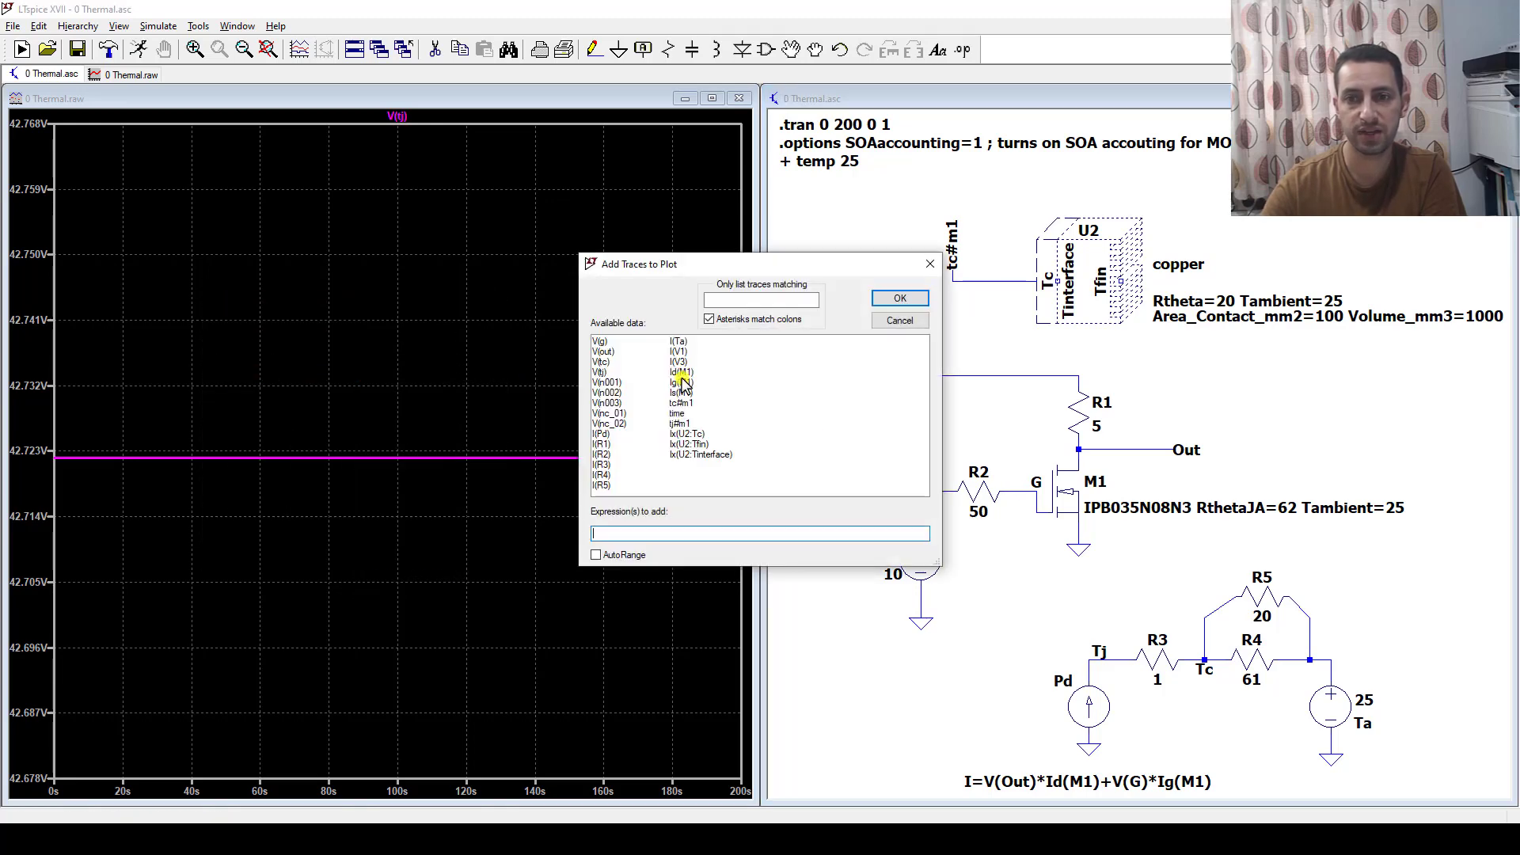
pyautogui.click(697, 424)
pyautogui.click(874, 305)
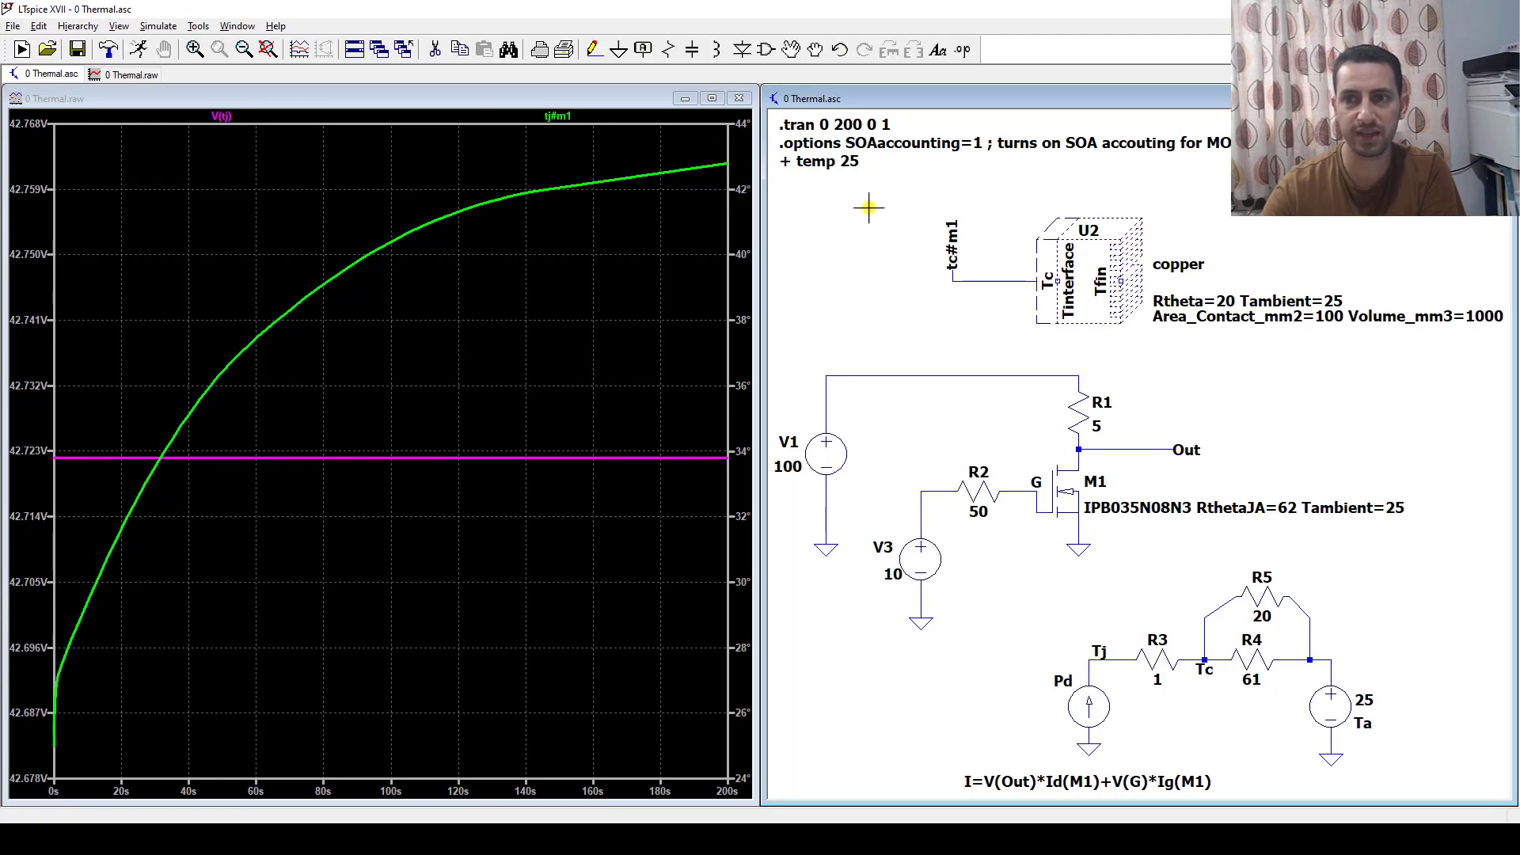
# Set the transient simulation's stop time to 500 seconds and rerun it
pyautogui.rightClick(841, 124)
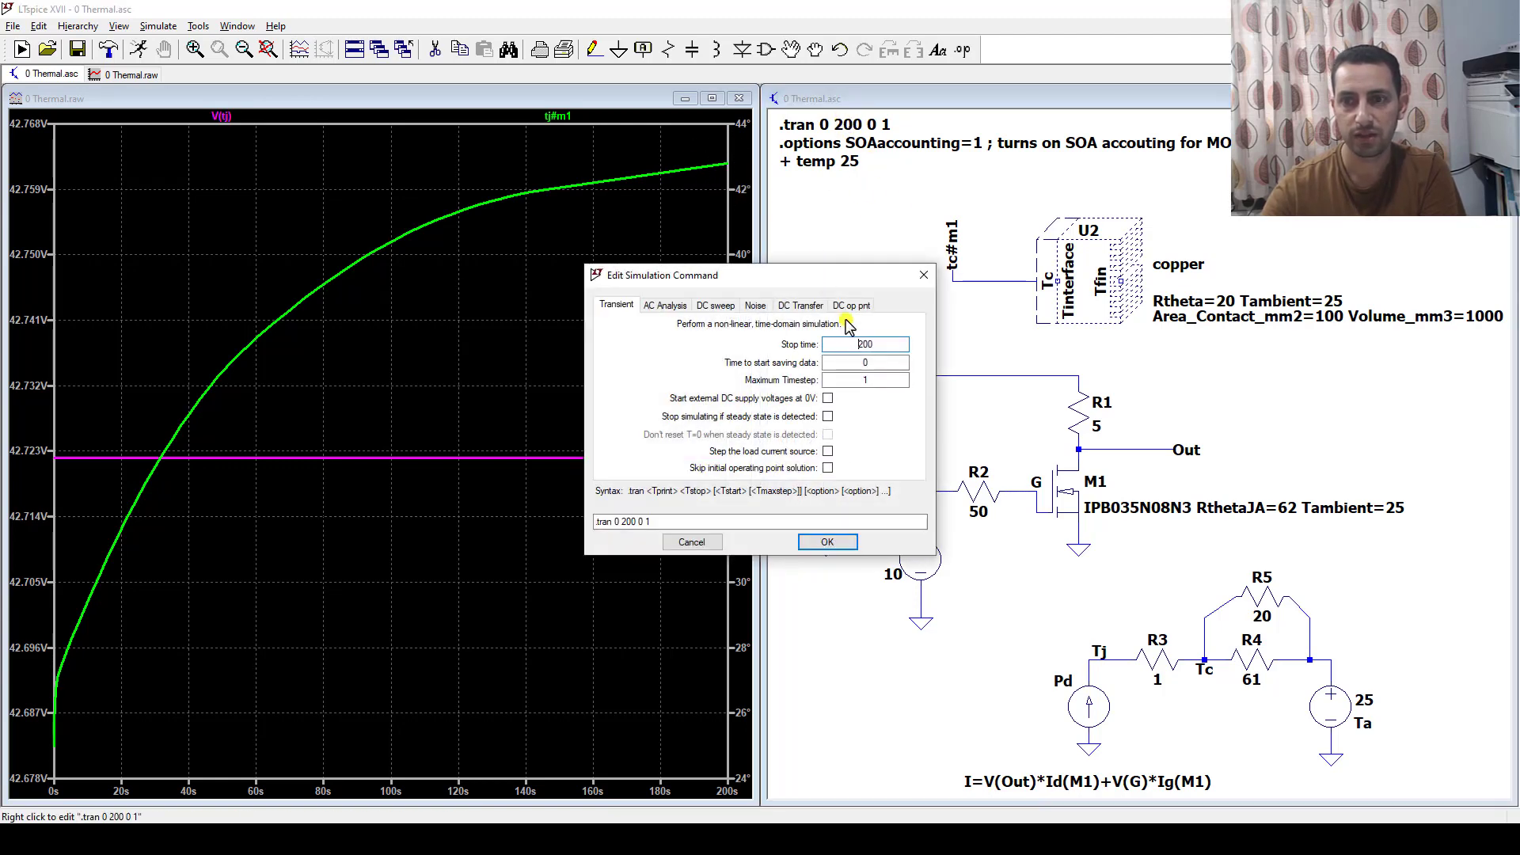
pyautogui.moveTo(883, 348); pyautogui.dragTo(847, 342)
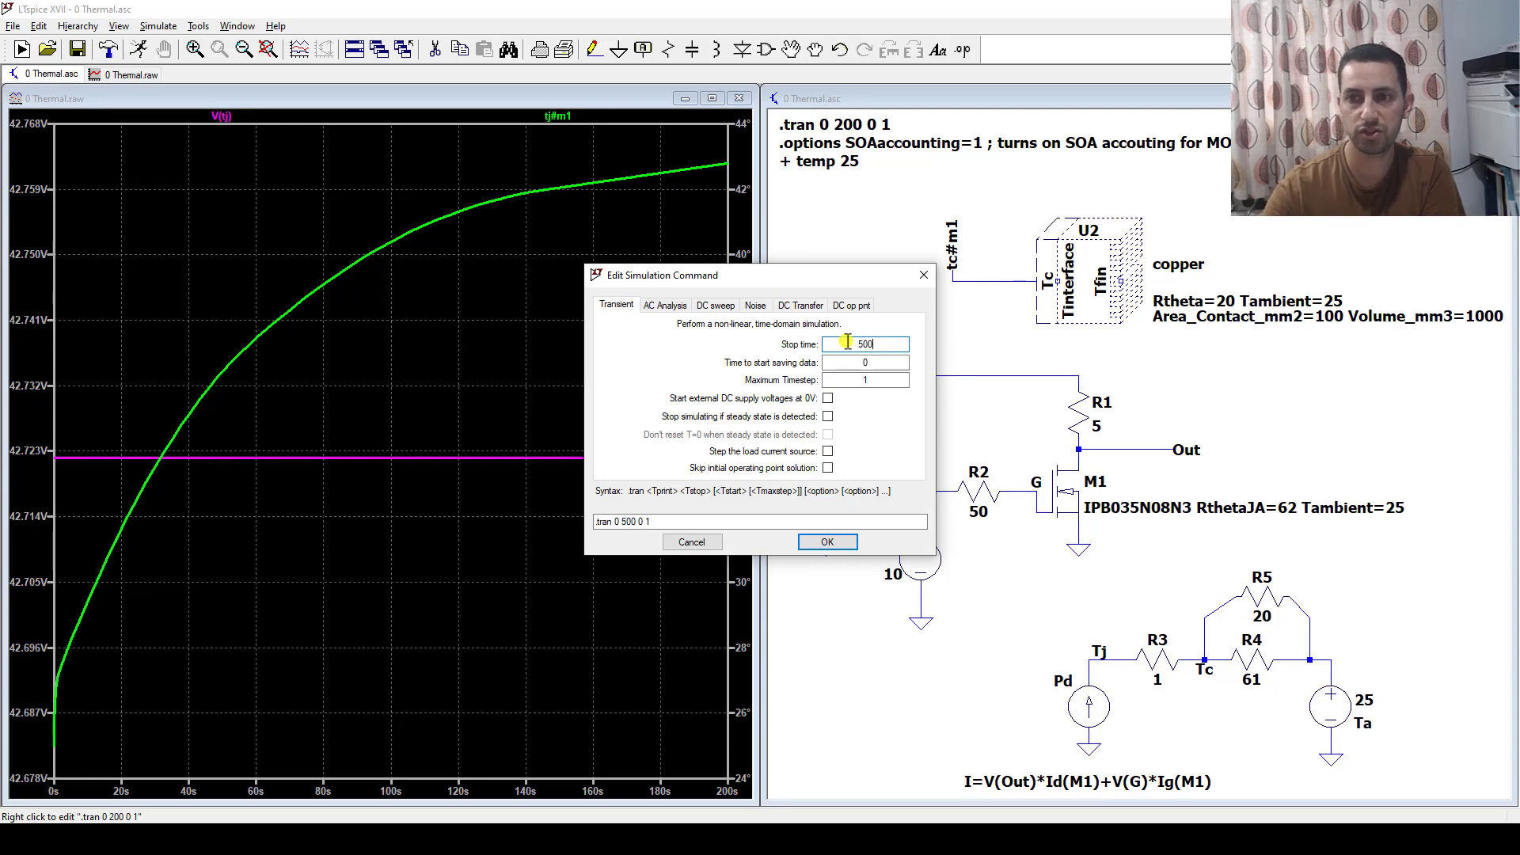
pyautogui.write('500')
pyautogui.click(827, 541)
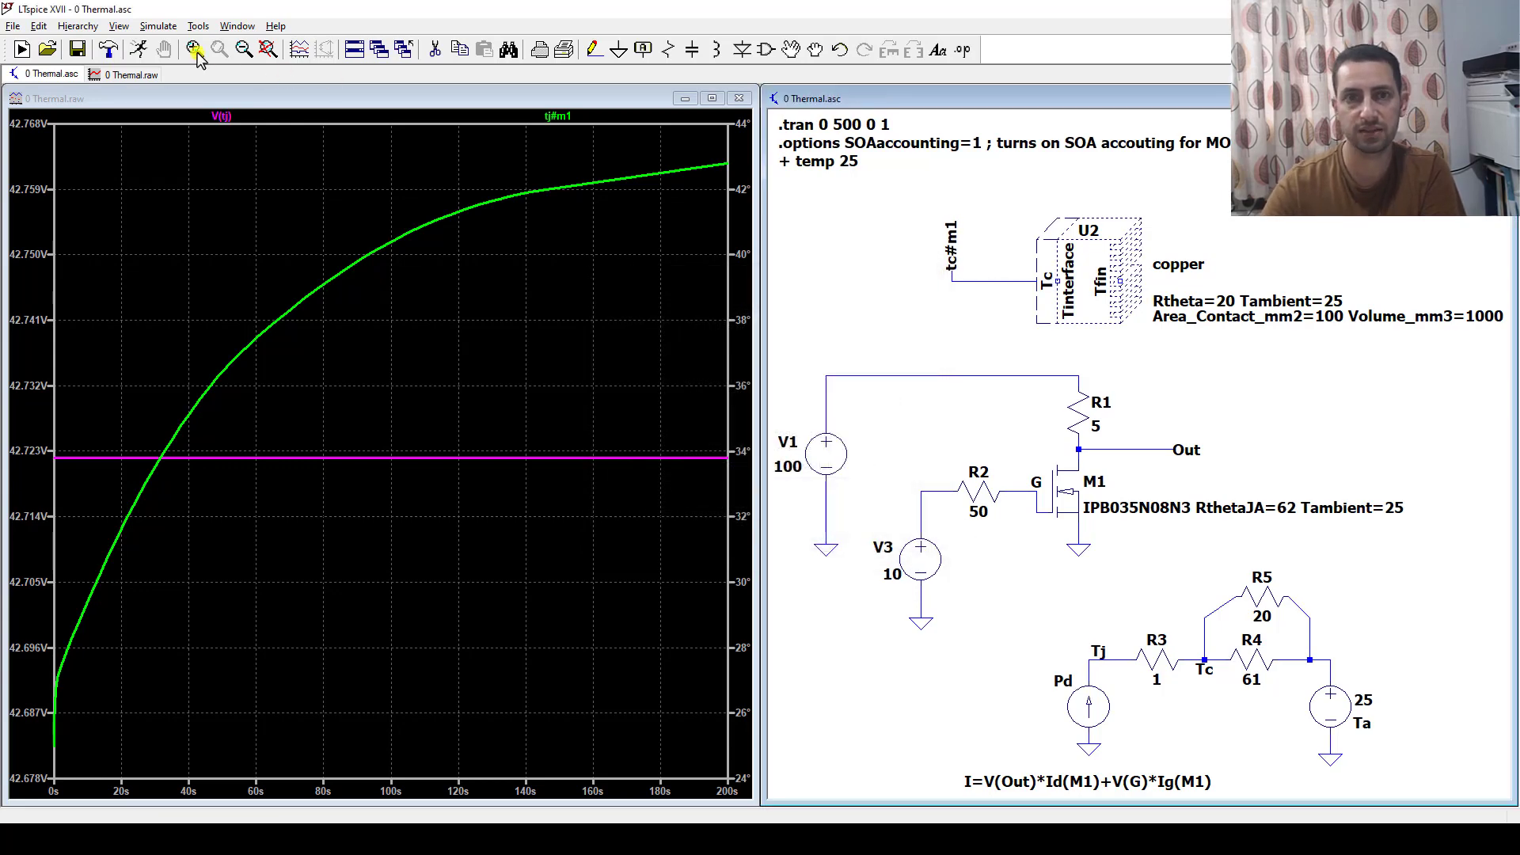
pyautogui.click(21, 49)
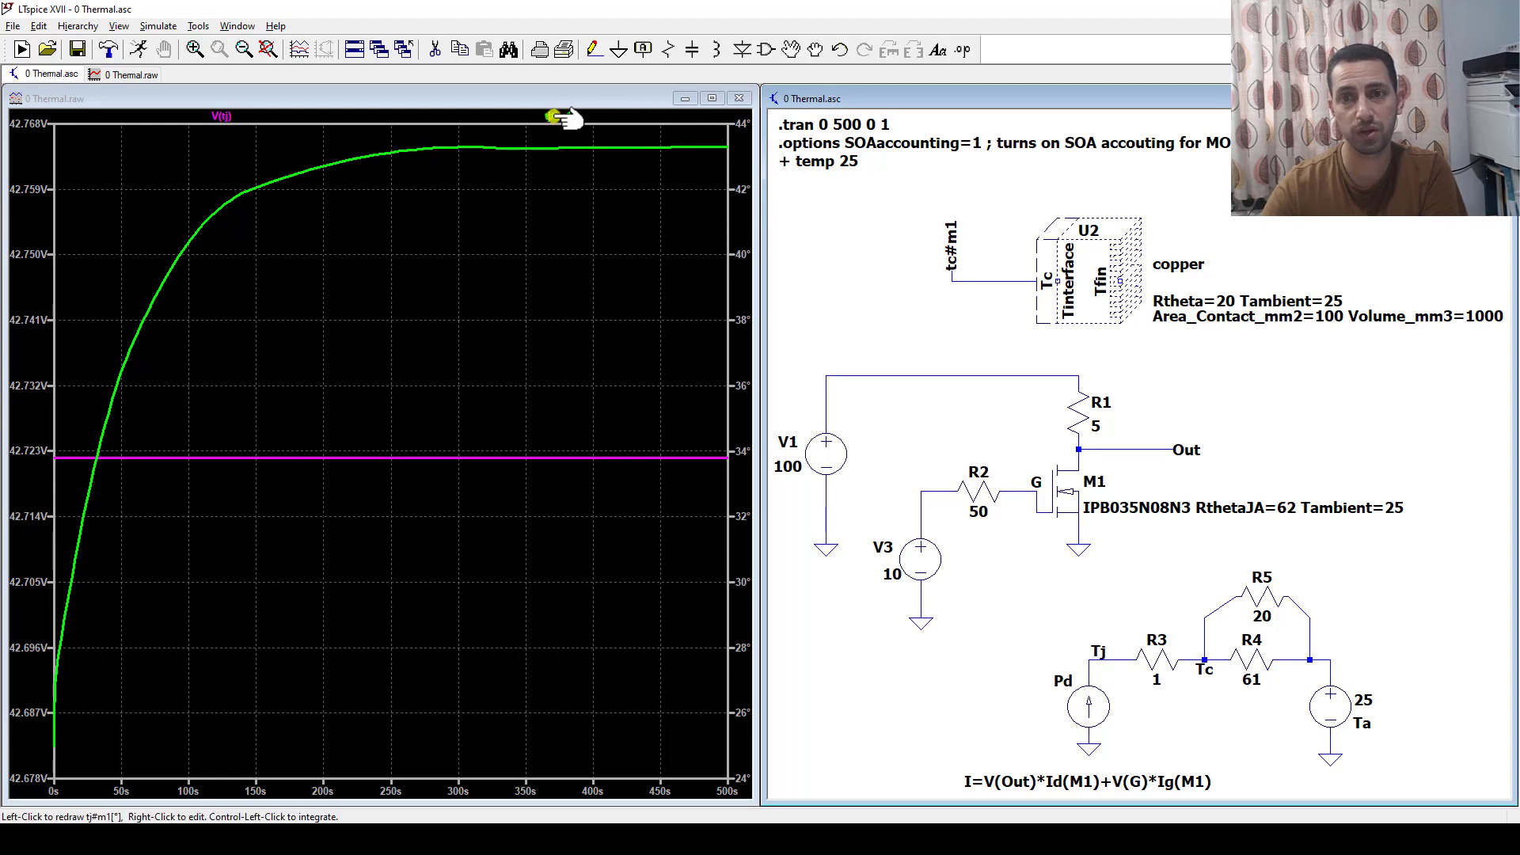
# Measure the settled value of tj#m1 with a cursor, compare it with V(tj) at the same time, and remove the cursor
pyautogui.click(558, 116)
pyautogui.moveTo(388, 147); pyautogui.dragTo(682, 147)
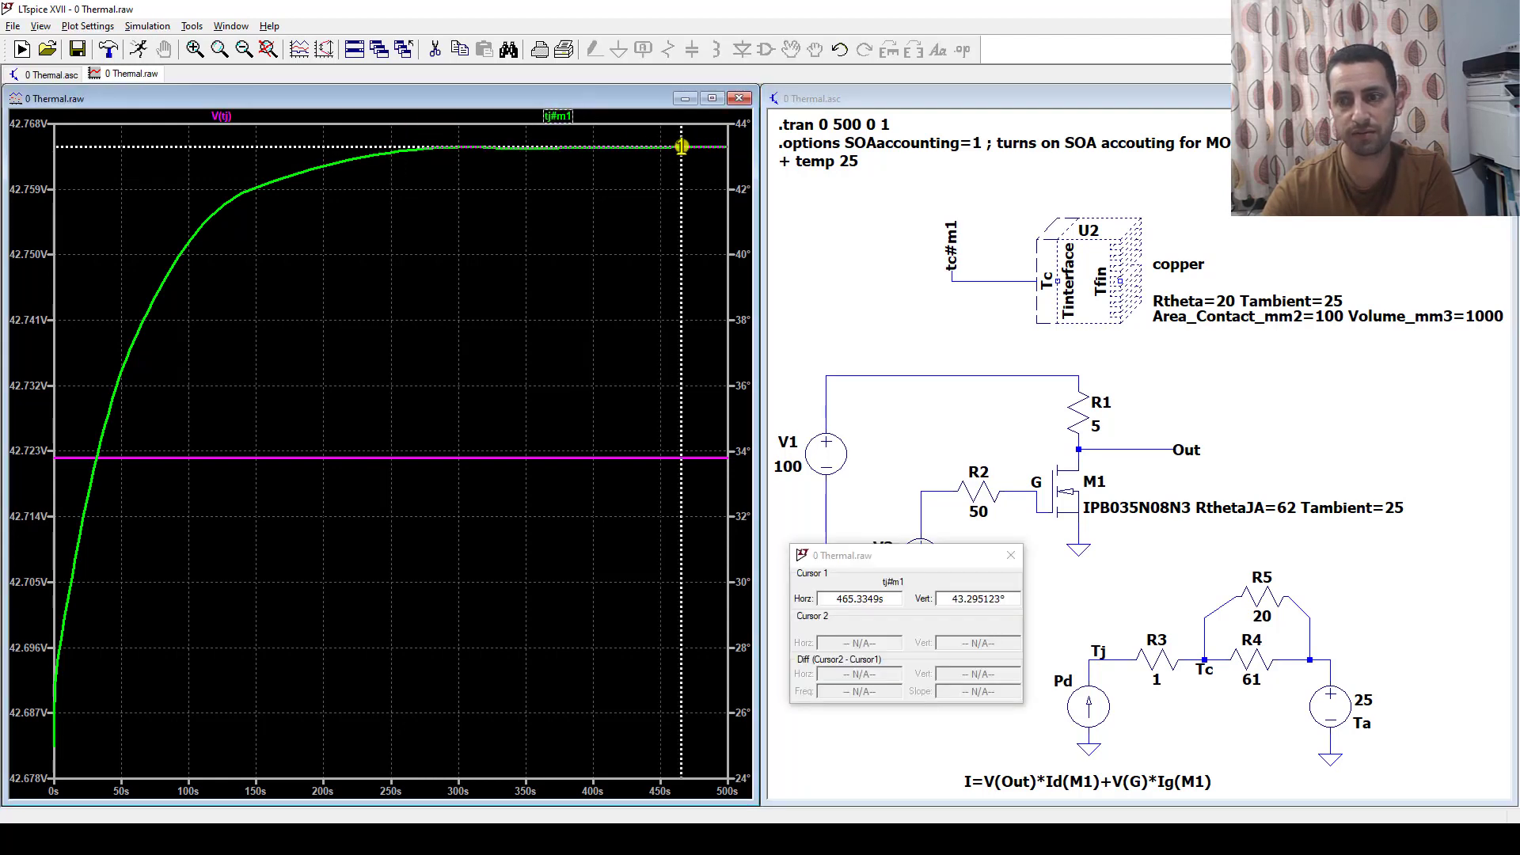
pyautogui.click(958, 599)
pyautogui.click(958, 600)
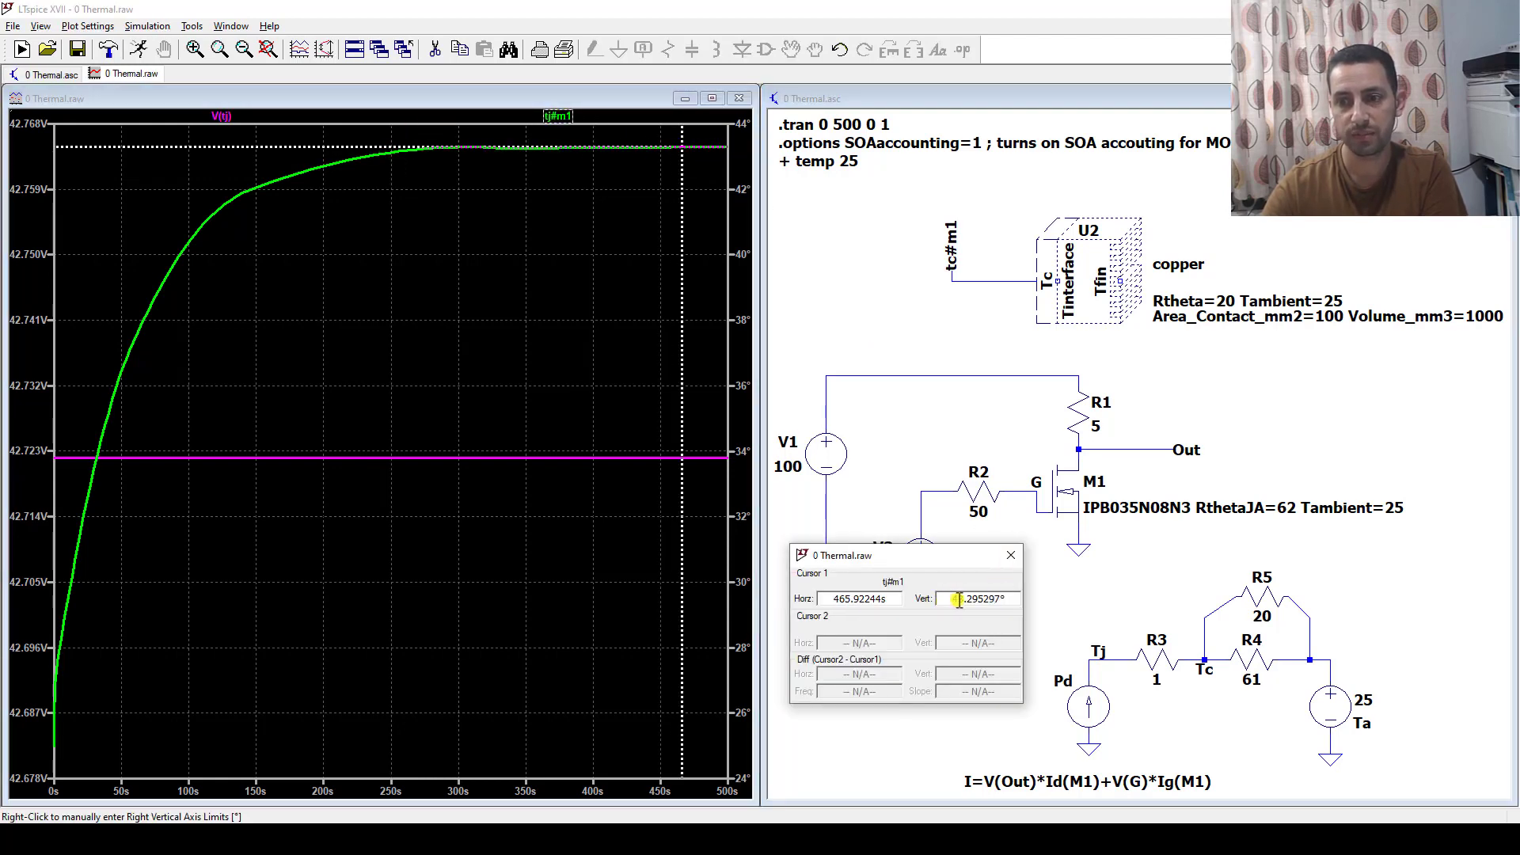
pyautogui.click(222, 116)
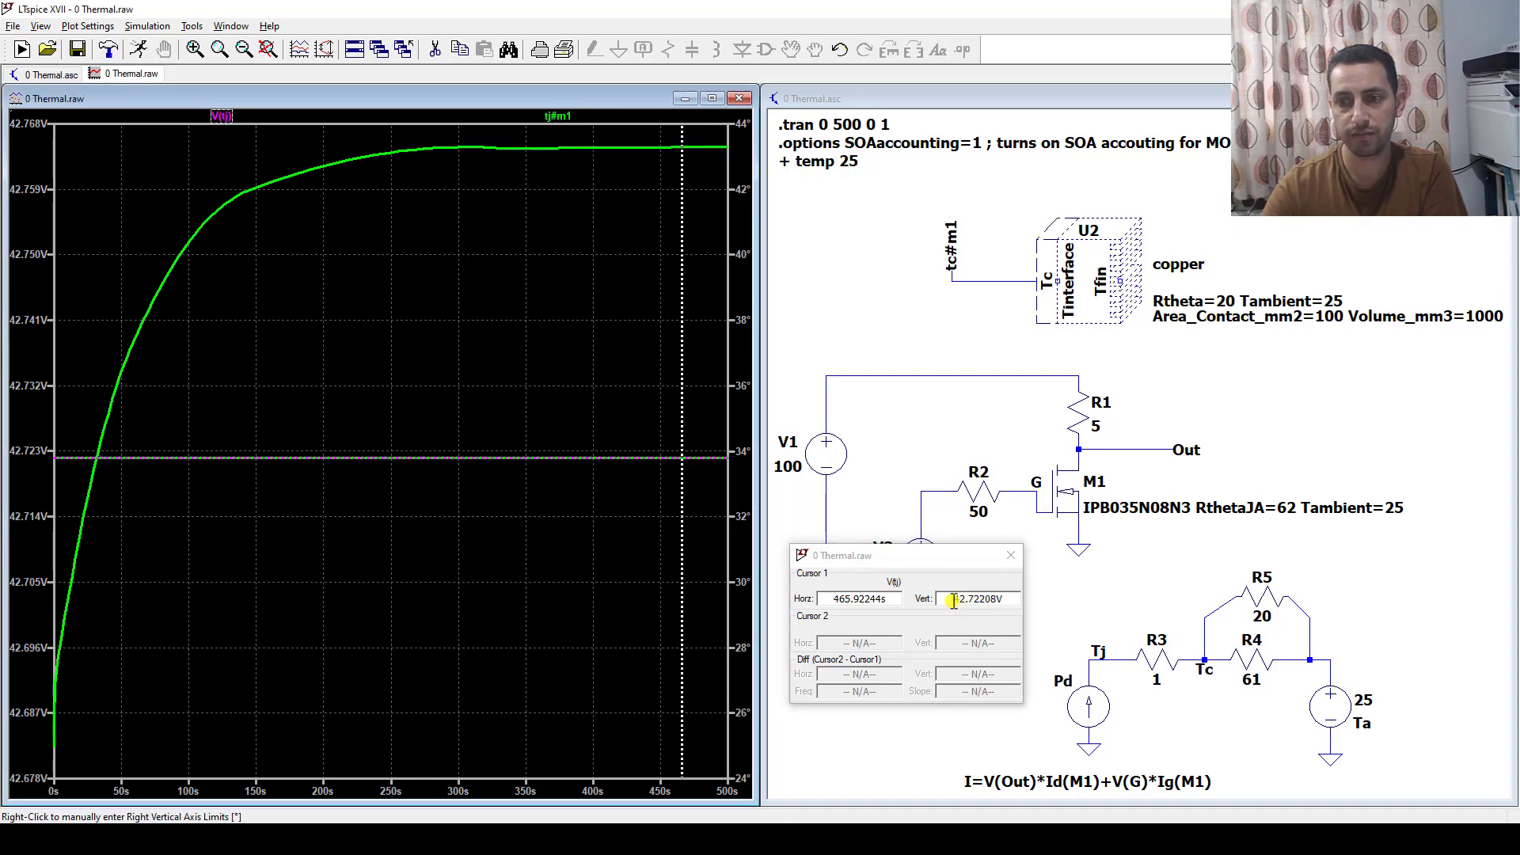
pyautogui.moveTo(954, 602); pyautogui.dragTo(993, 602)
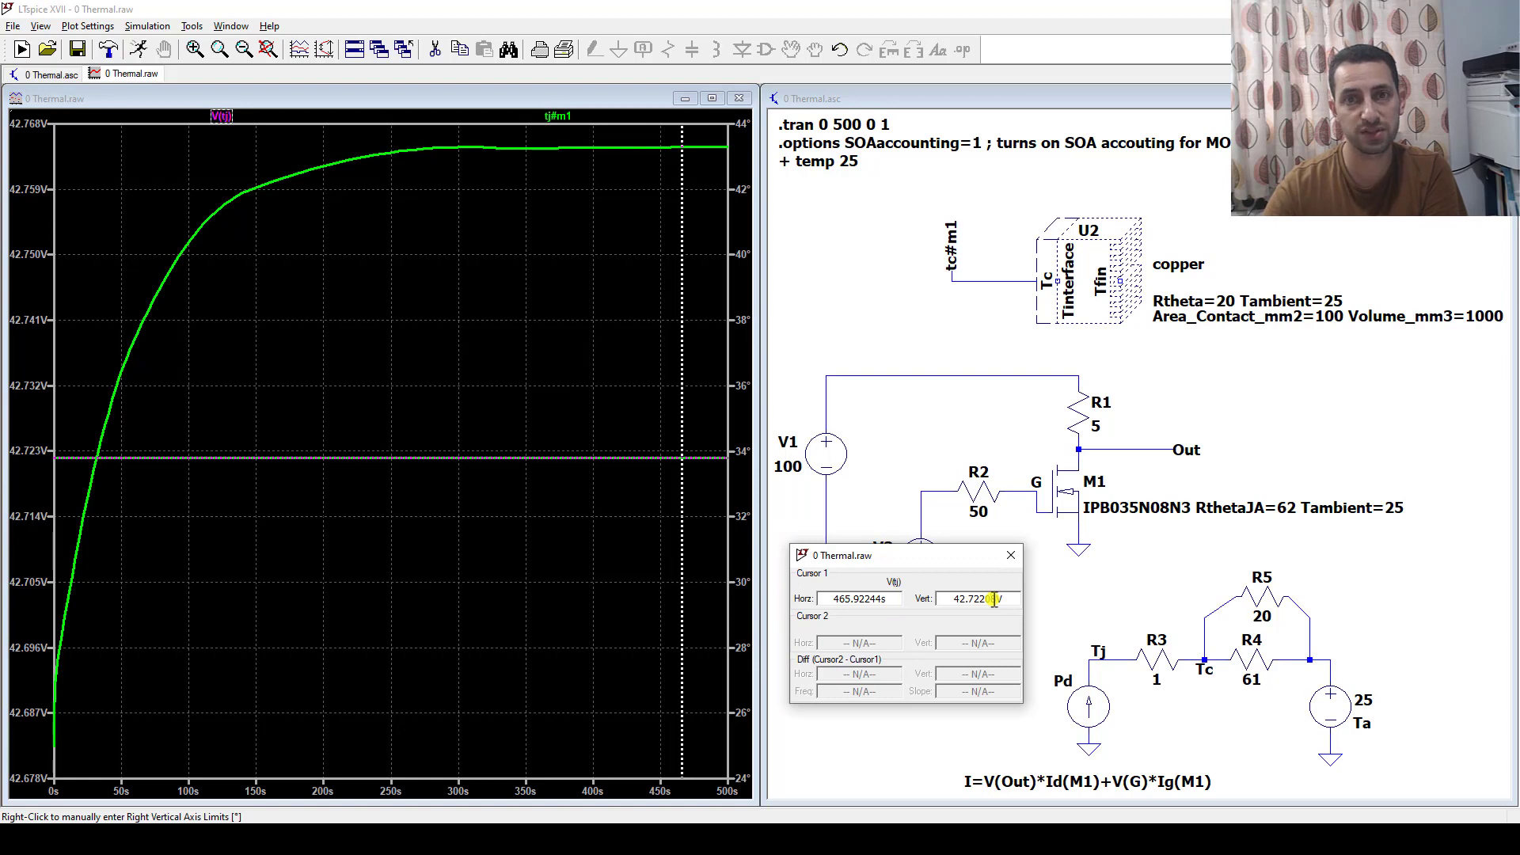
pyautogui.click(1011, 555)
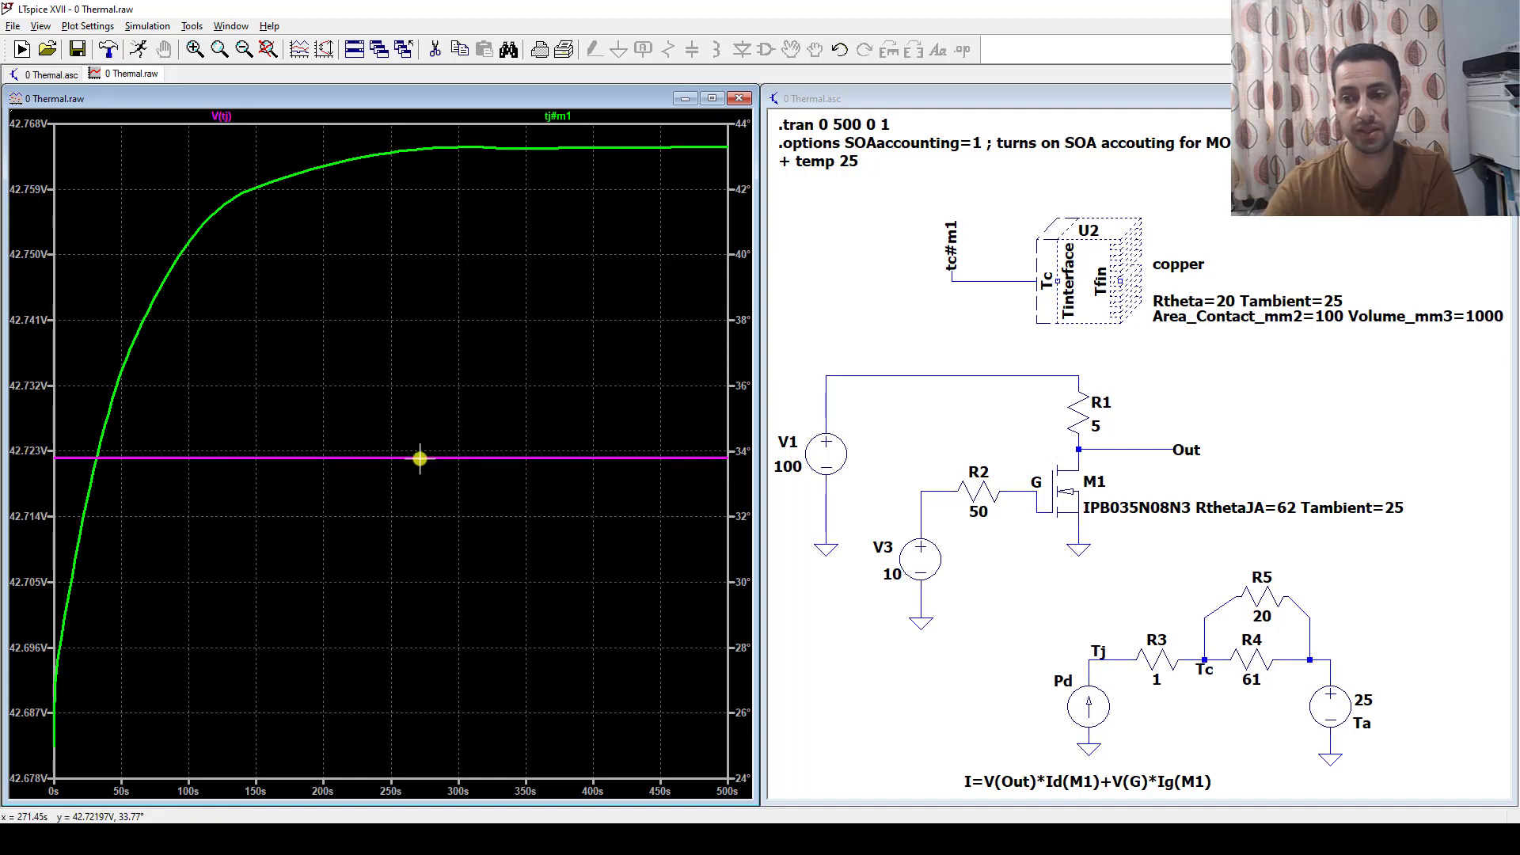
# Change heat sink U2's SpiceModel material to aluminum and rerun the simulation
pyautogui.click(979, 320)
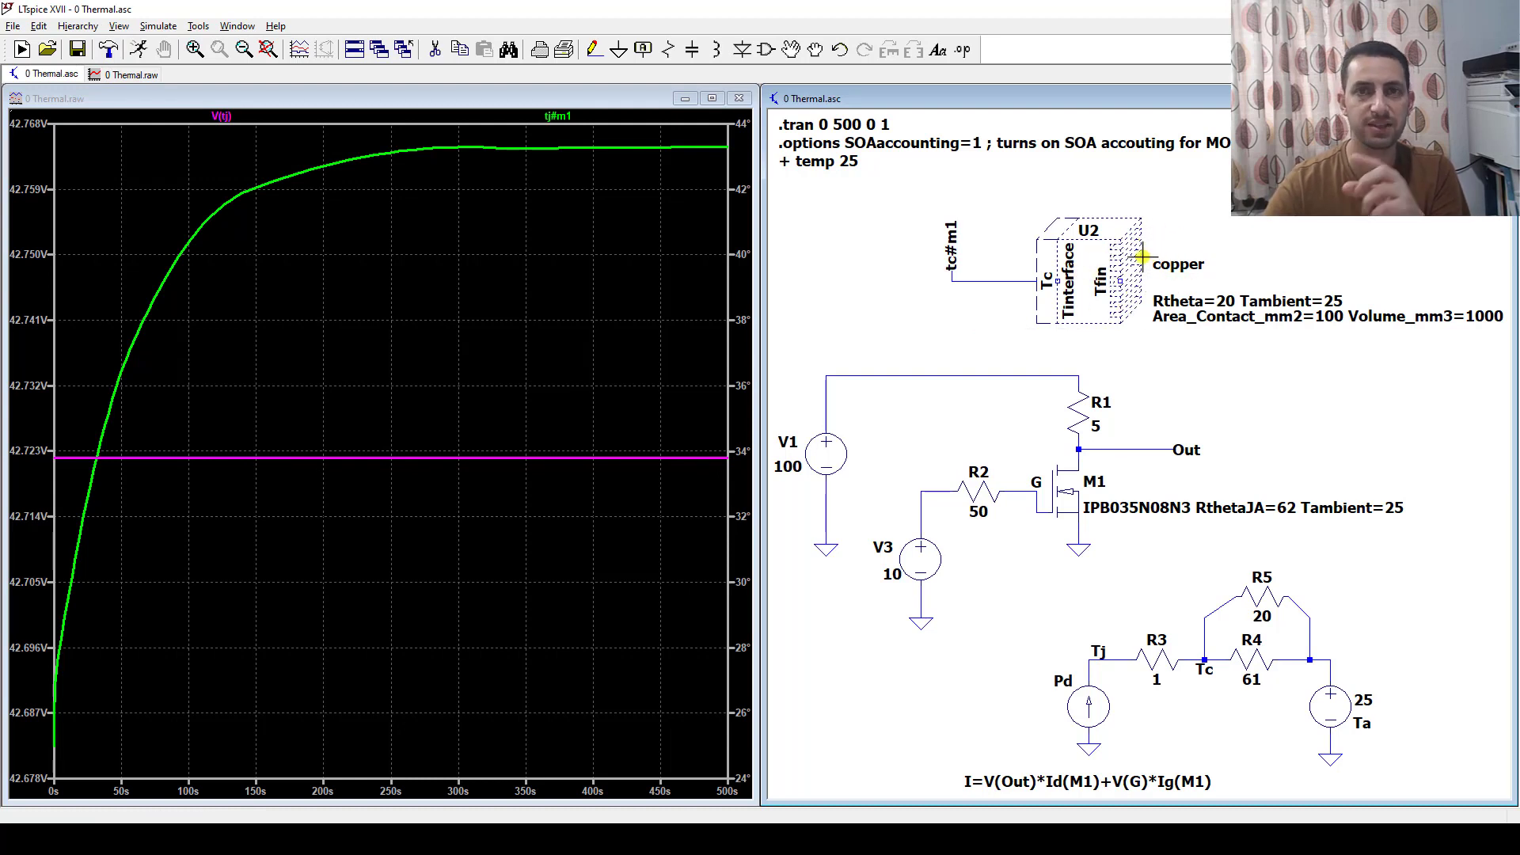
pyautogui.rightClick(1081, 257)
pyautogui.click(711, 437)
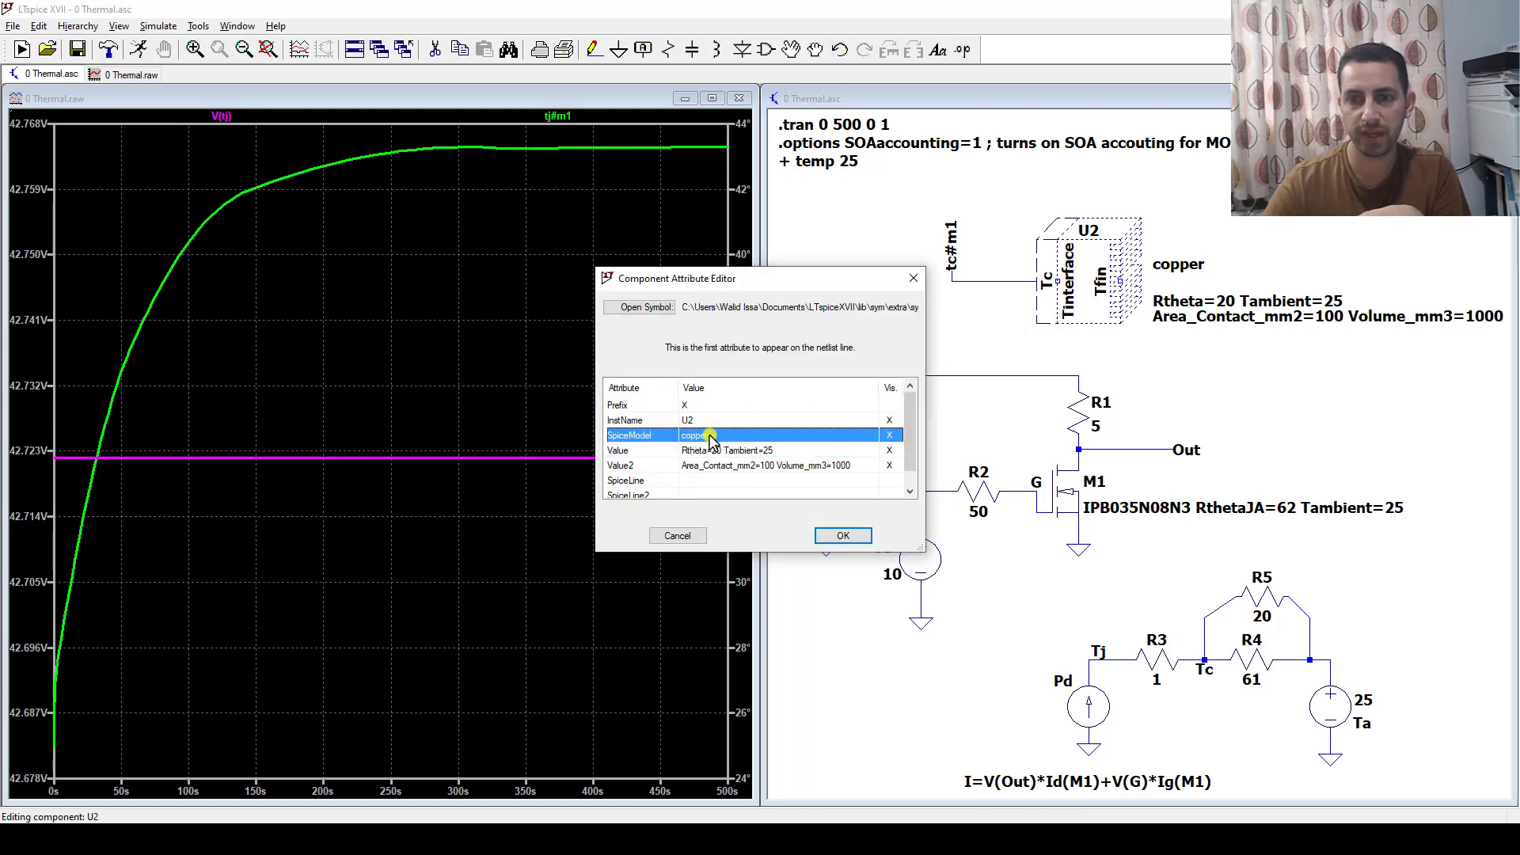
pyautogui.click(874, 440)
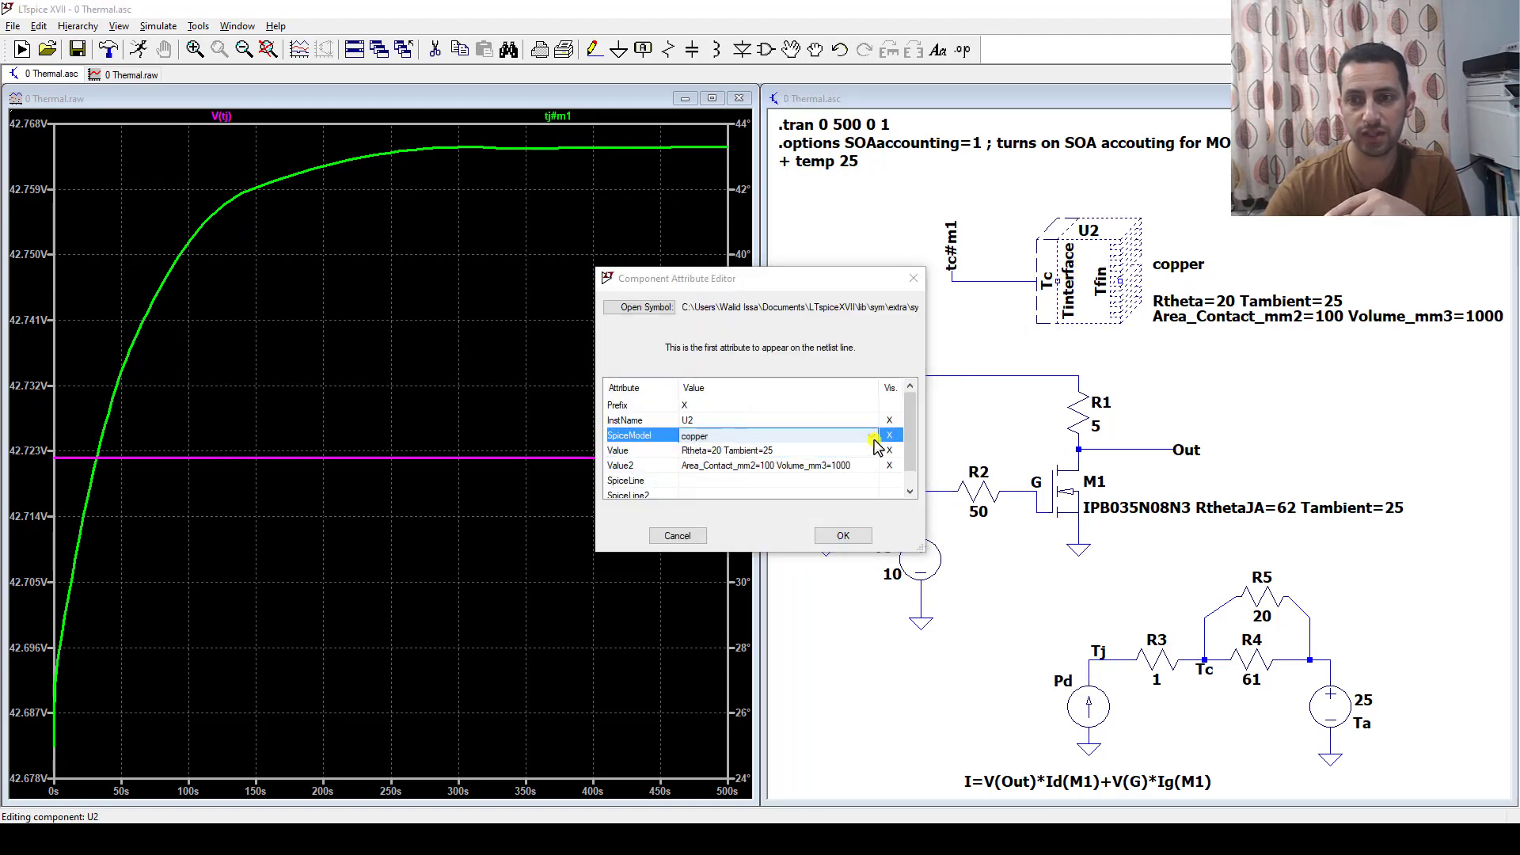
pyautogui.click(874, 440)
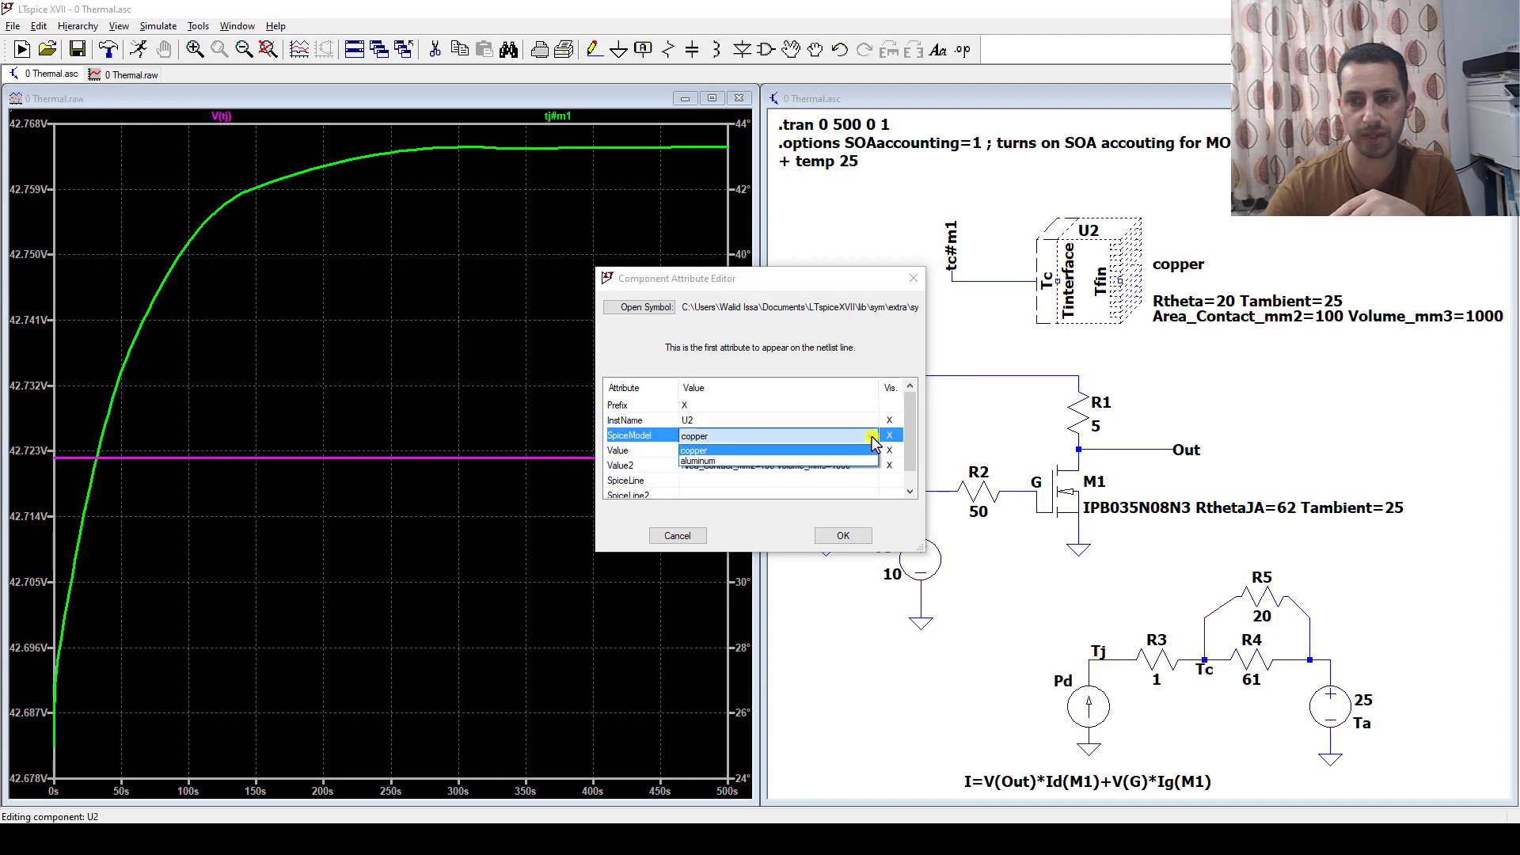
pyautogui.click(809, 461)
pyautogui.click(841, 537)
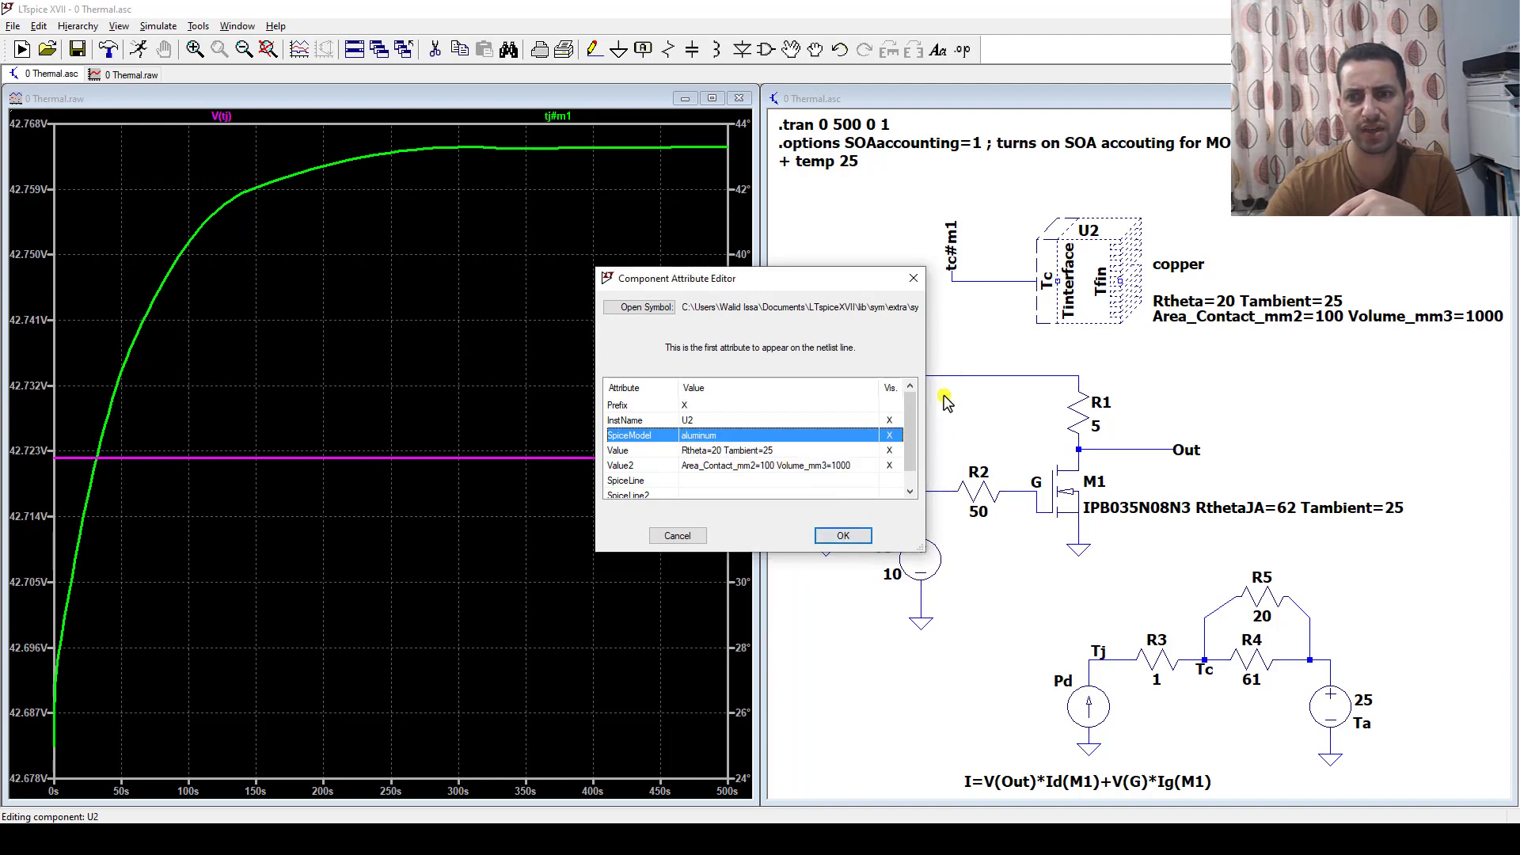
pyautogui.click(843, 537)
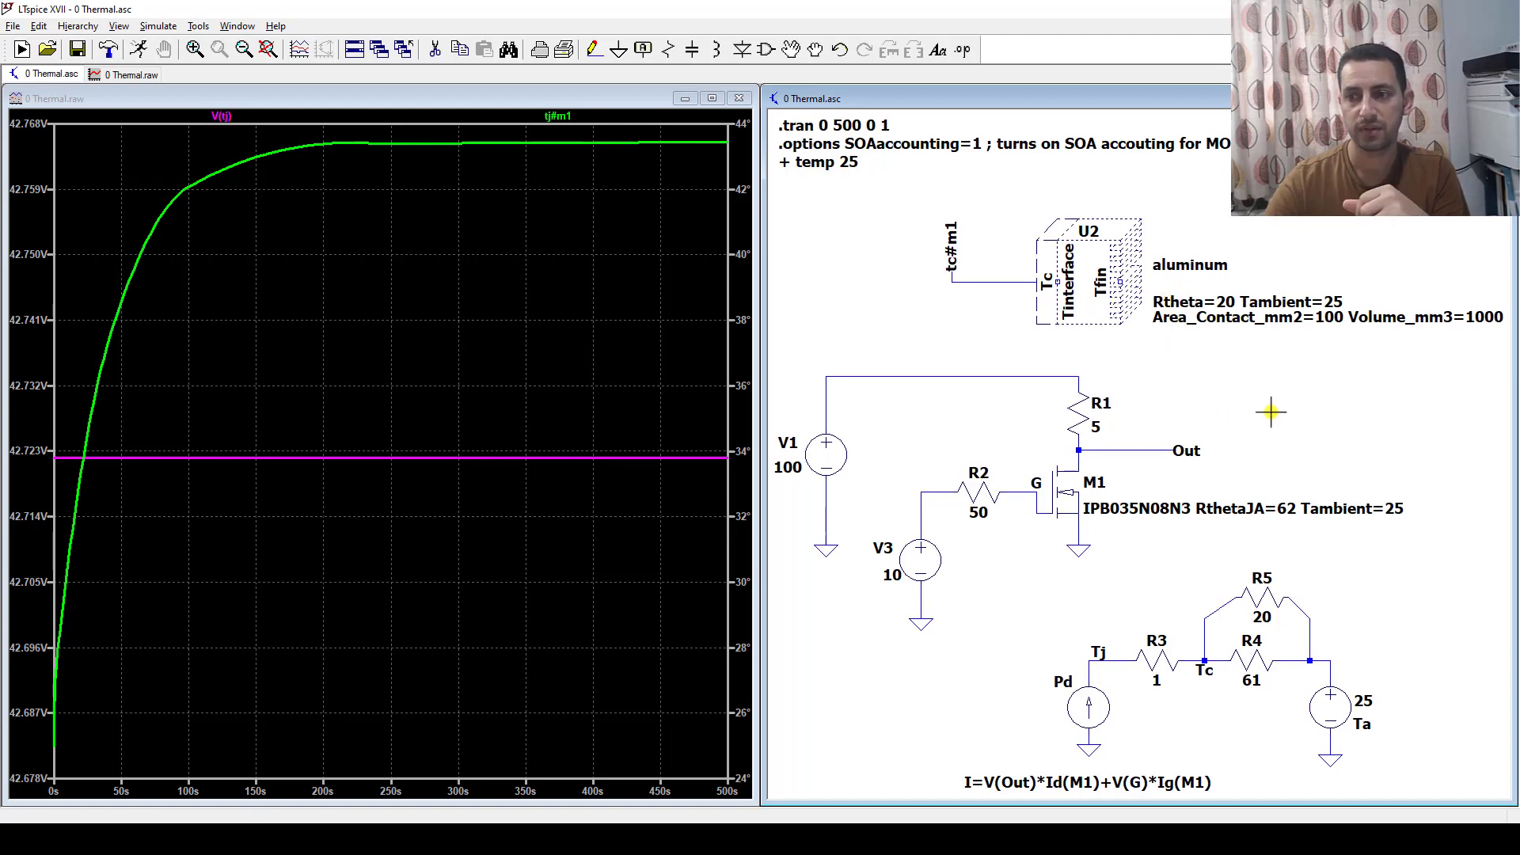
# Set the resistance of R5 in the thermal circuit to 5 ohms
pyautogui.rightClick(1264, 595)
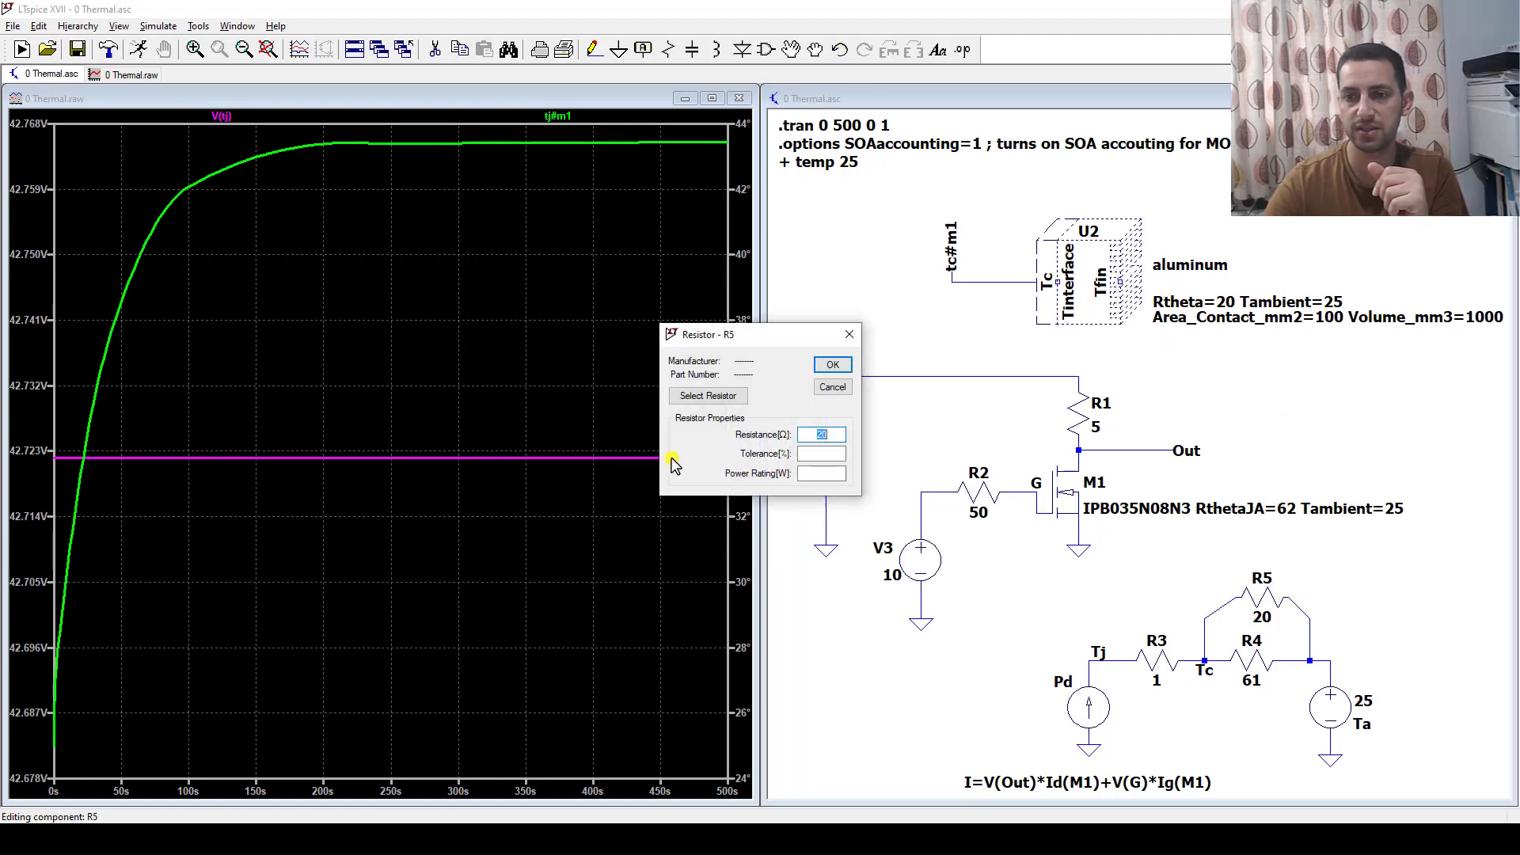
pyautogui.write('5')
pyautogui.press('Return')
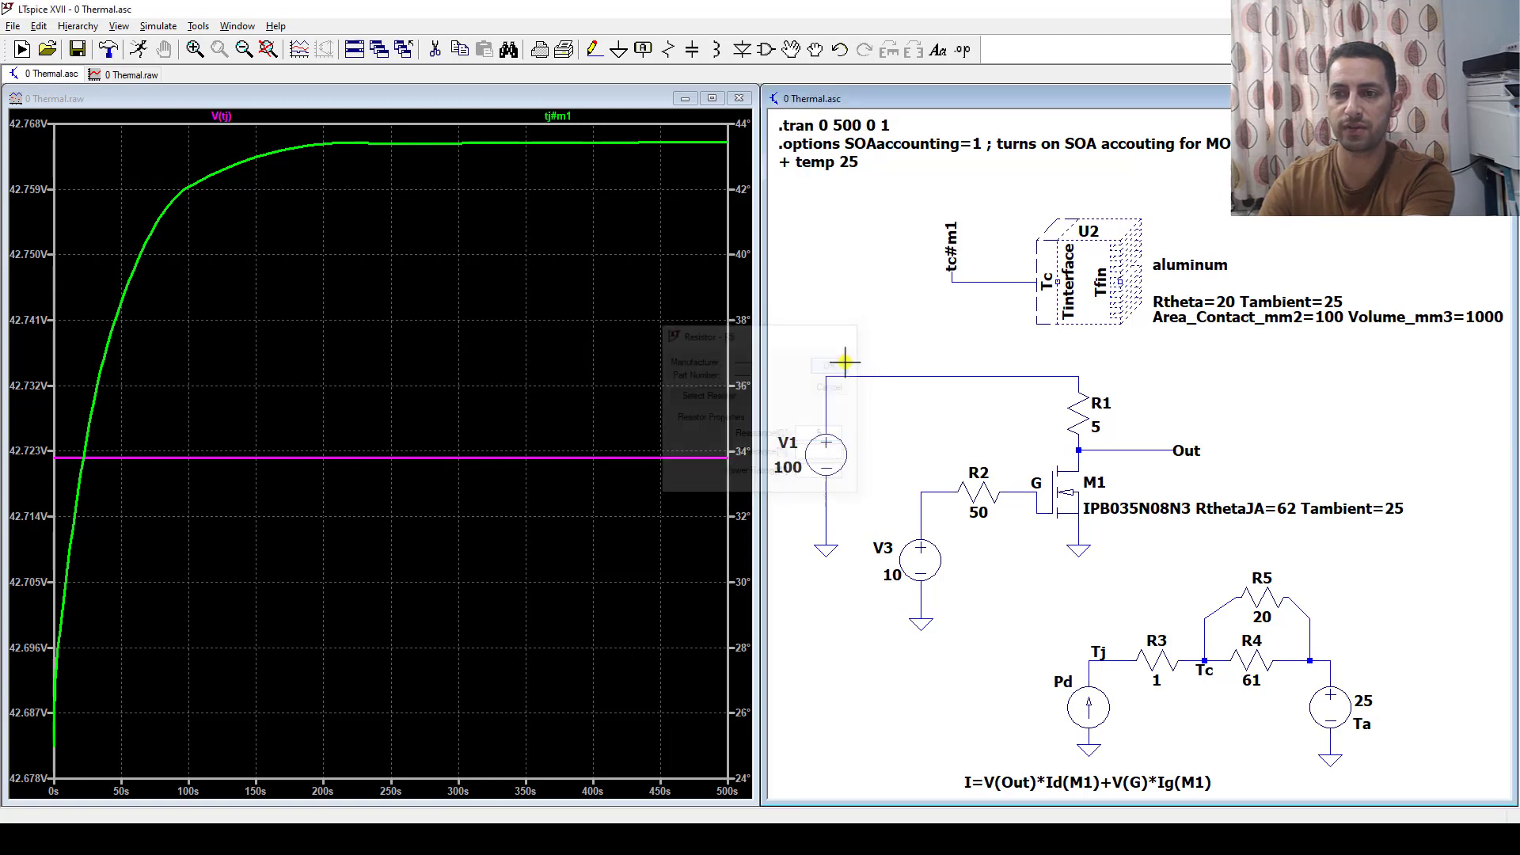
# Set heat sink U2's Rtheta to 5, keeping Tambient=25, and rerun the simulation
pyautogui.rightClick(1186, 301)
pyautogui.click(710, 451)
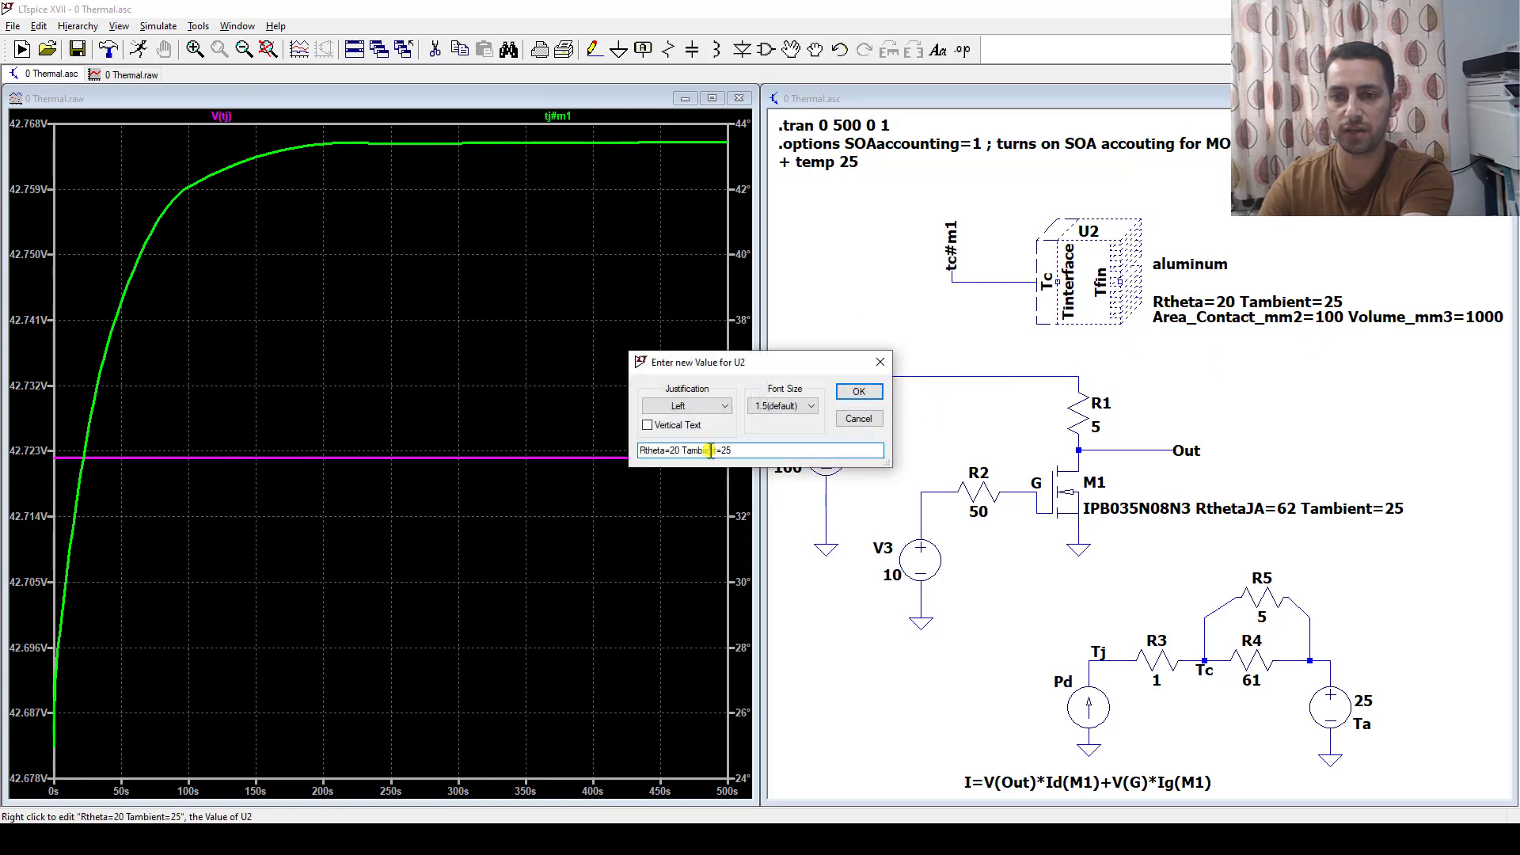
pyautogui.write('5')
pyautogui.click(858, 391)
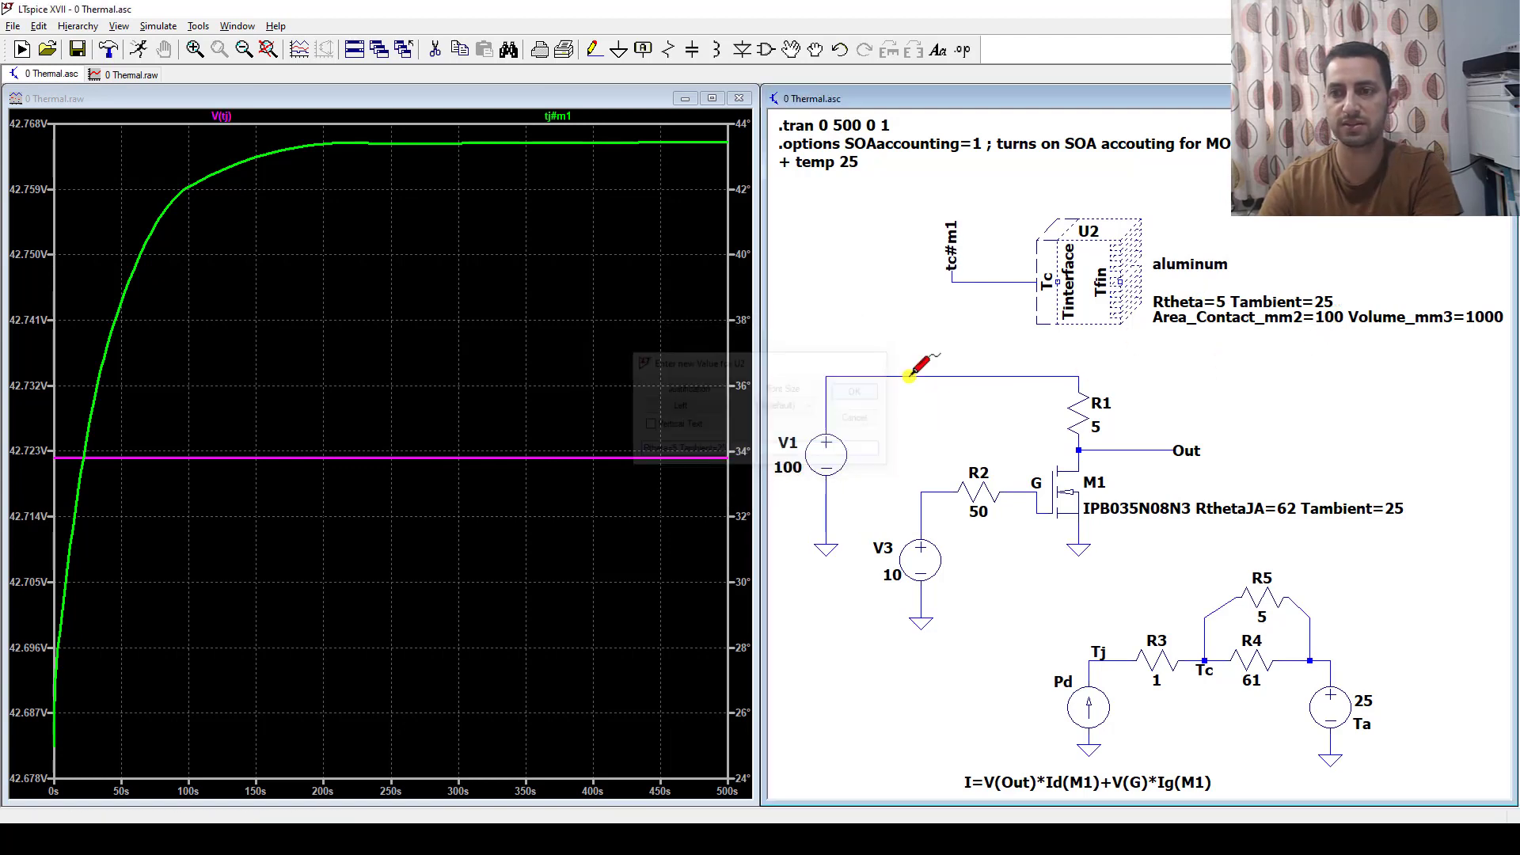
pyautogui.click(138, 50)
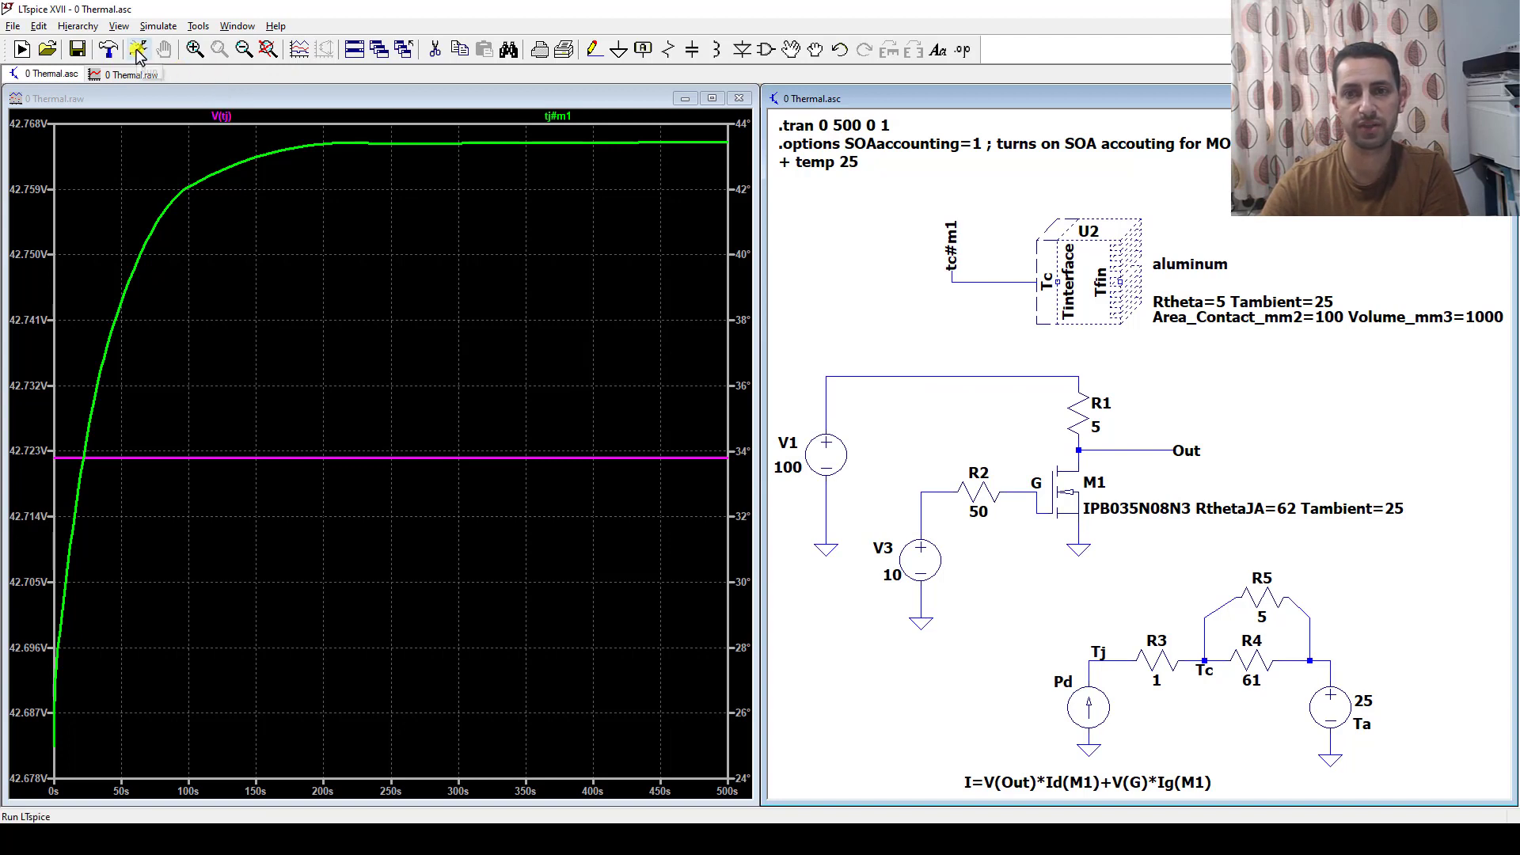